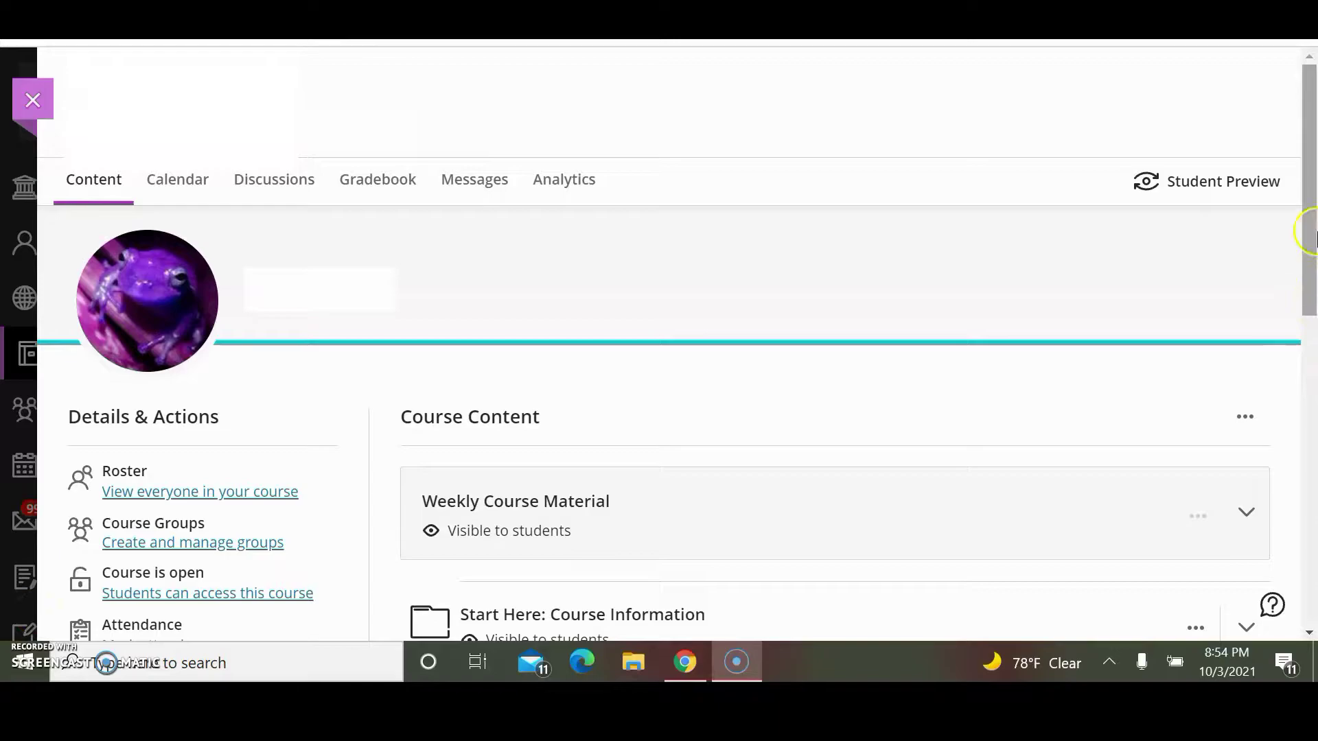
Create a folder named Quizzes at the end of the course content and save it
left_click_drag(1311, 218, 1312, 563)
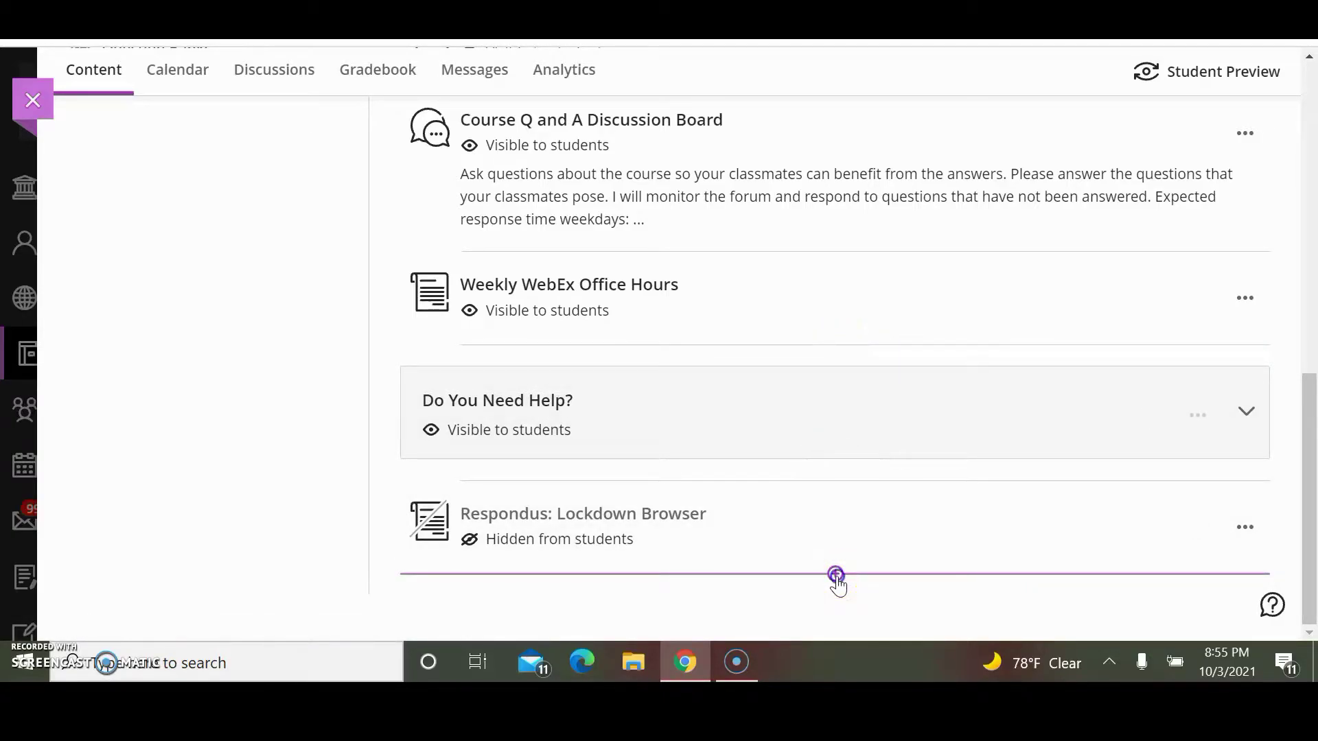
left_click(835, 575)
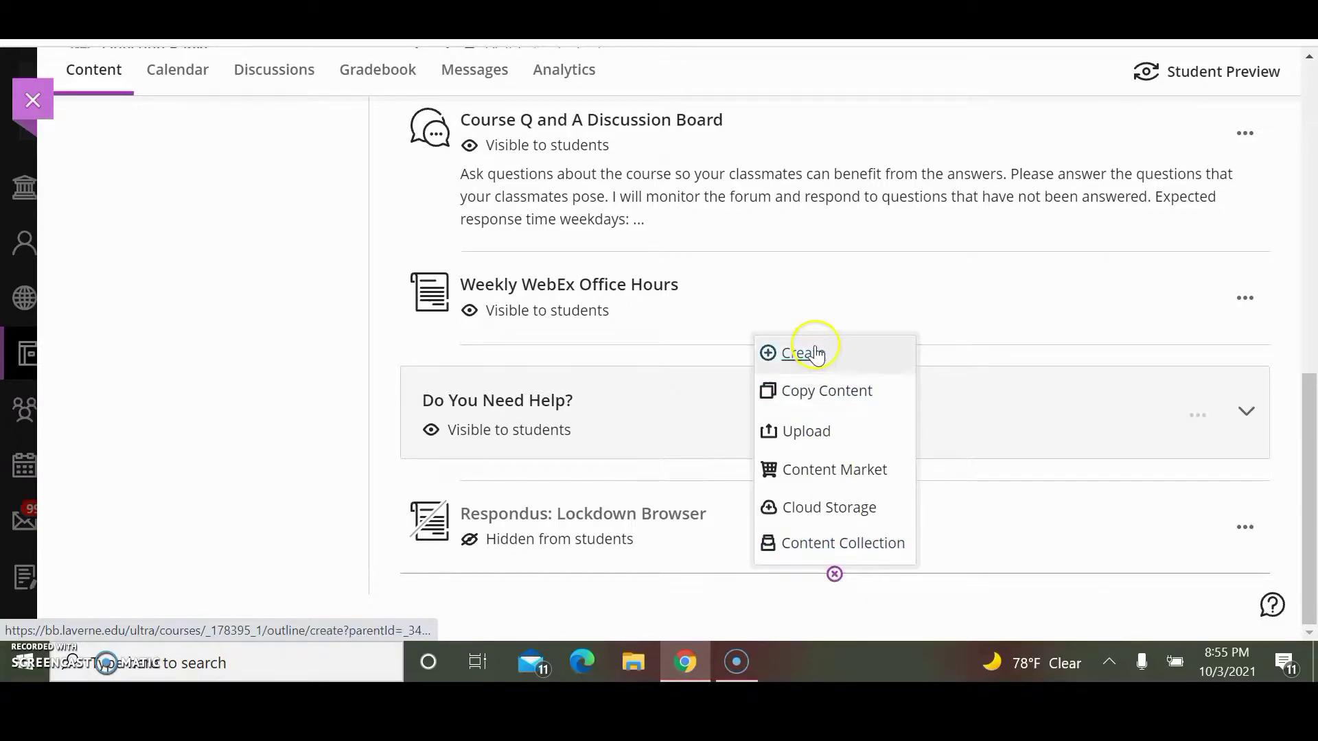
left_click(790, 362)
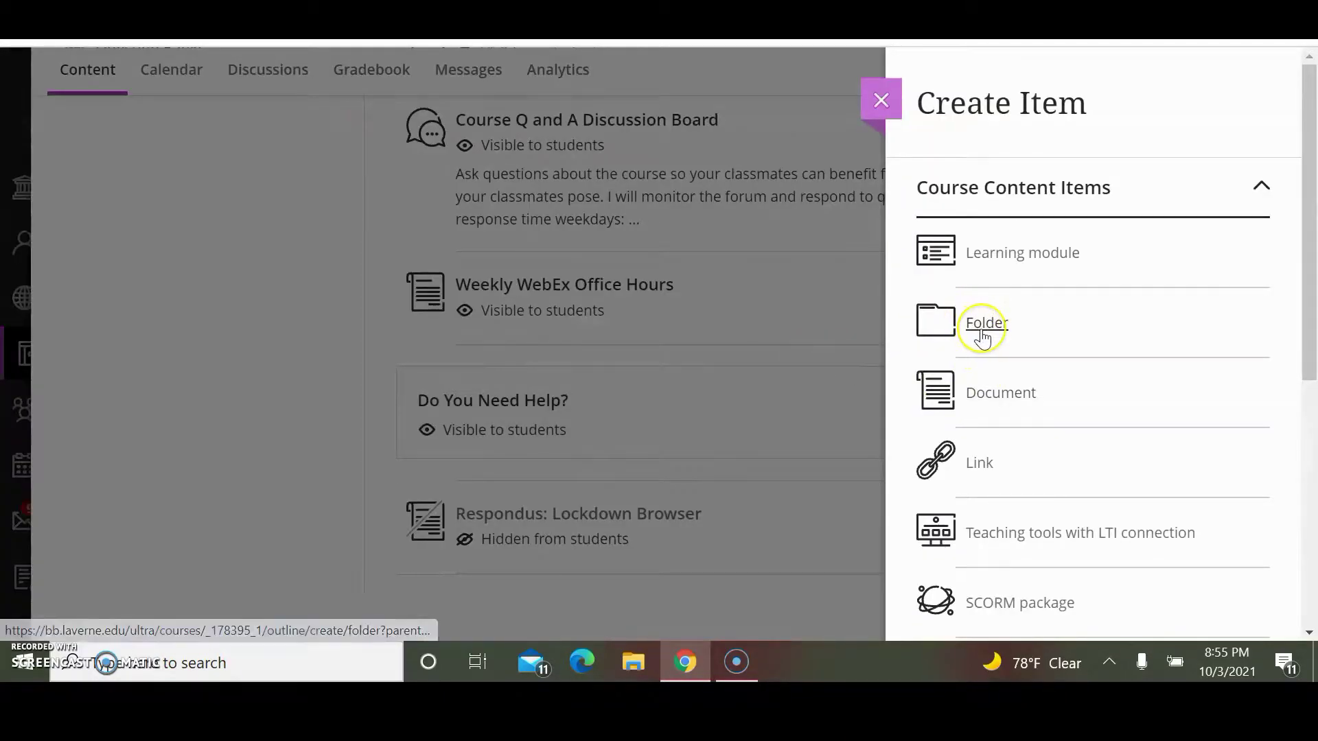
left_click(982, 336)
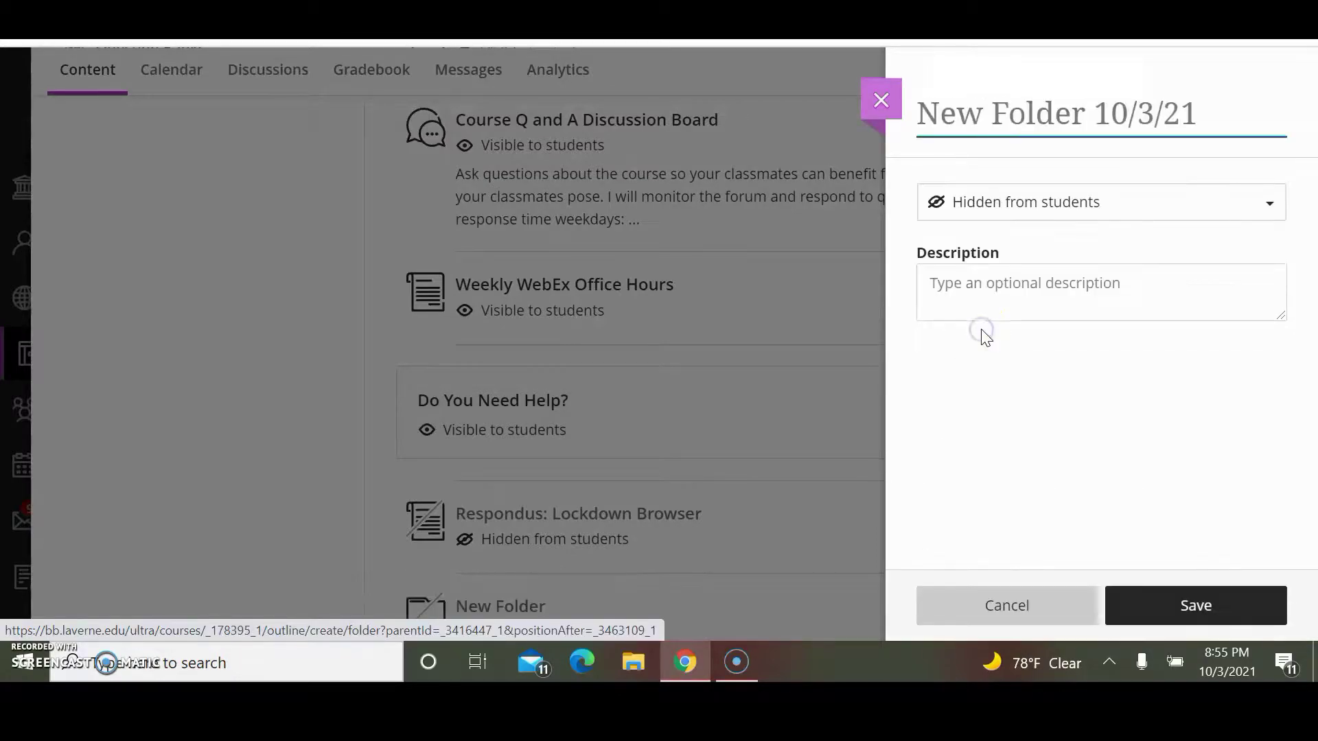
left_click(991, 114)
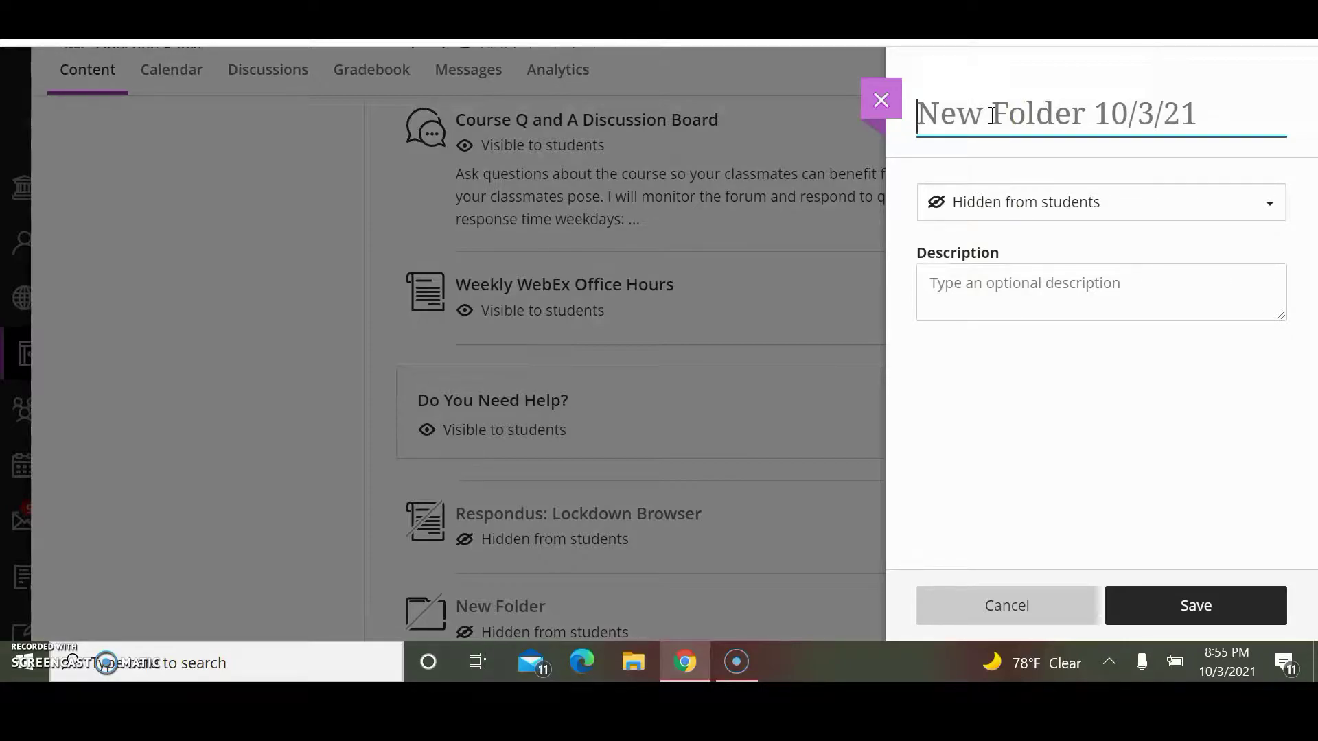
type("Quizzes")
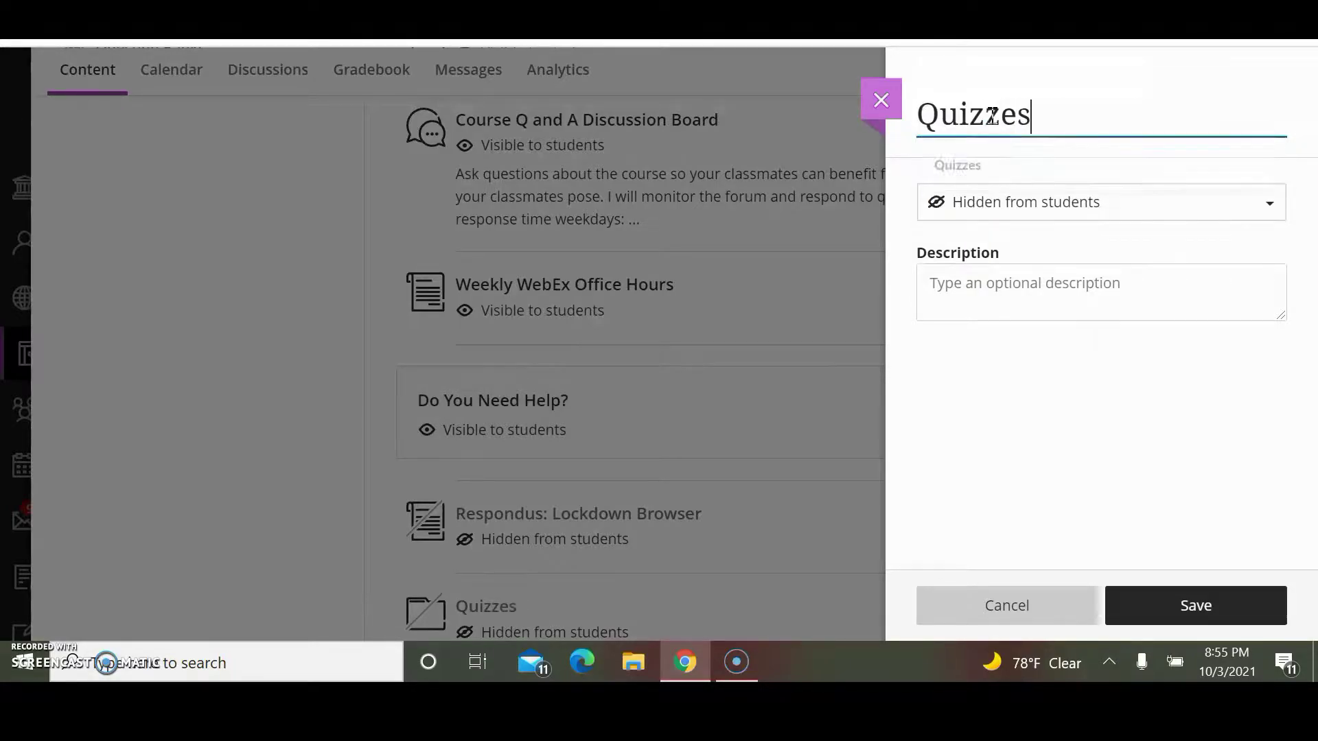
key("Return")
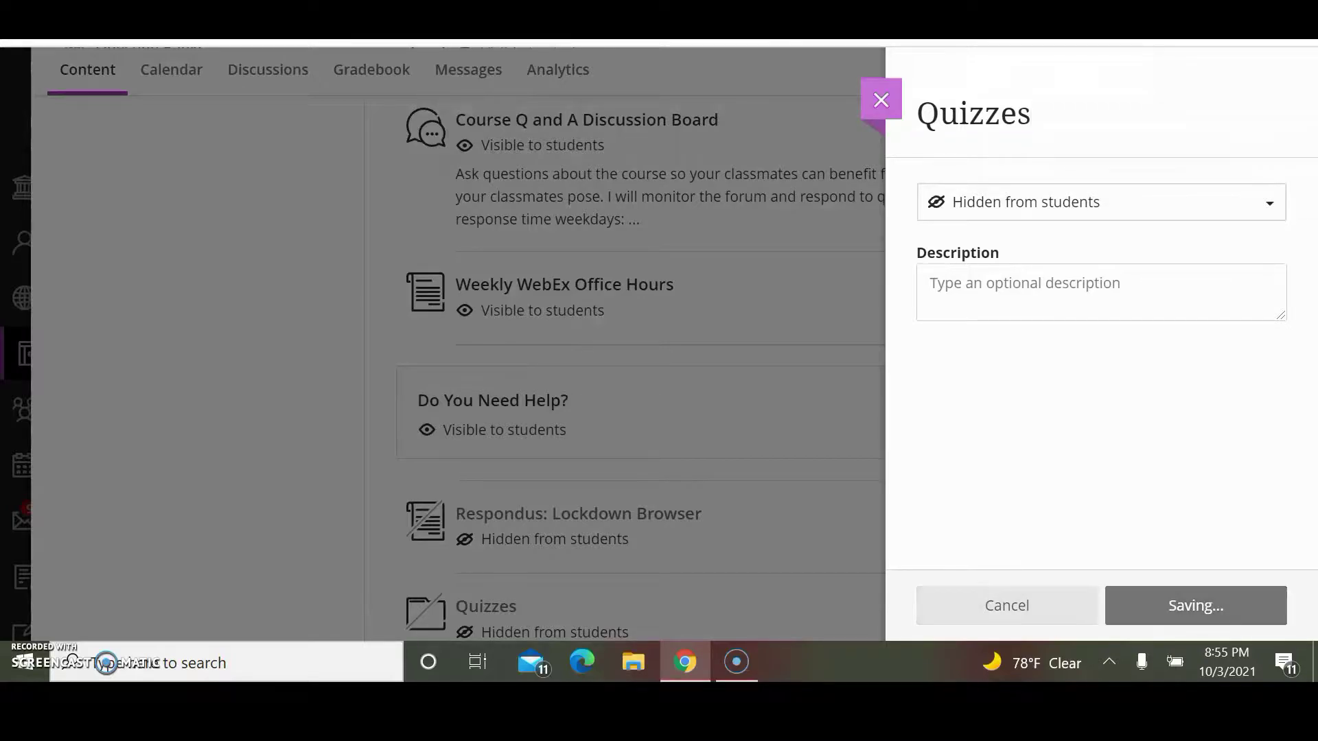
Create a folder named Question Banks below the Quizzes folder and save it
scroll(1305, 411, "down", 1)
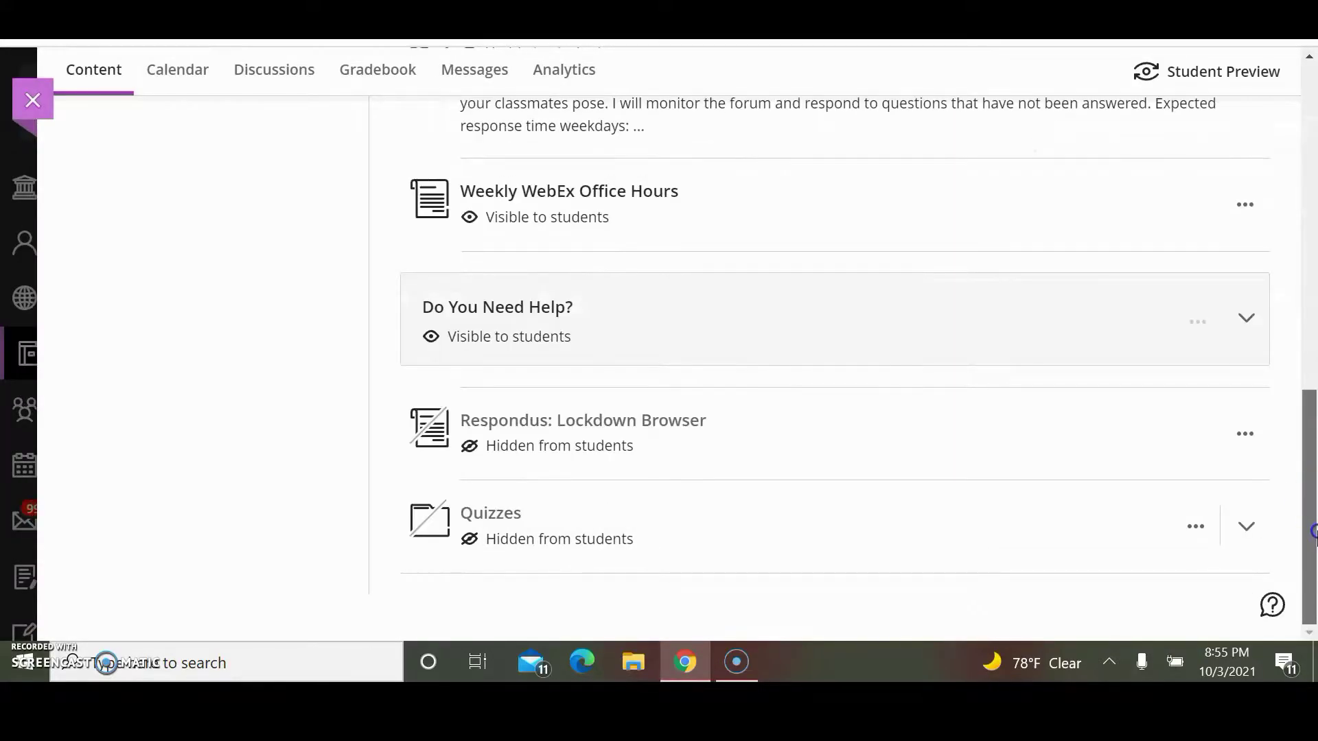
left_click(834, 575)
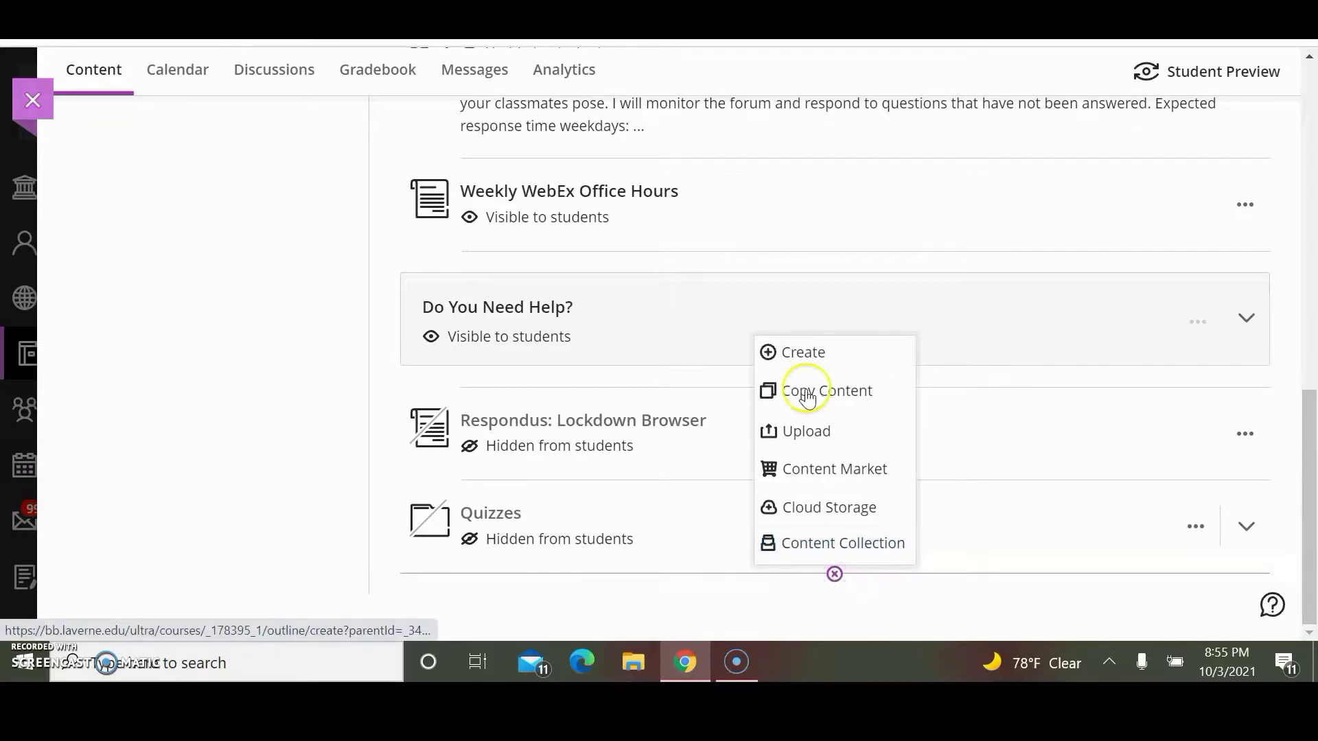
left_click(803, 367)
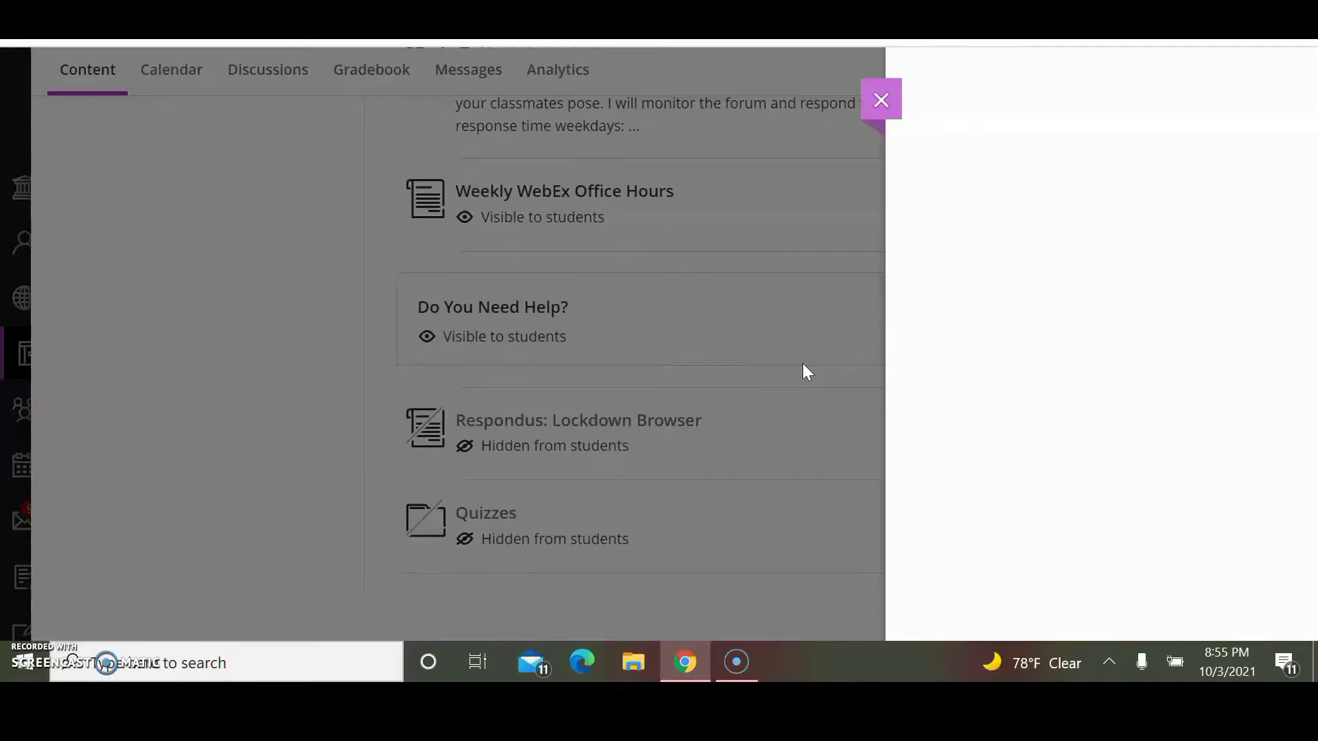
left_click(988, 324)
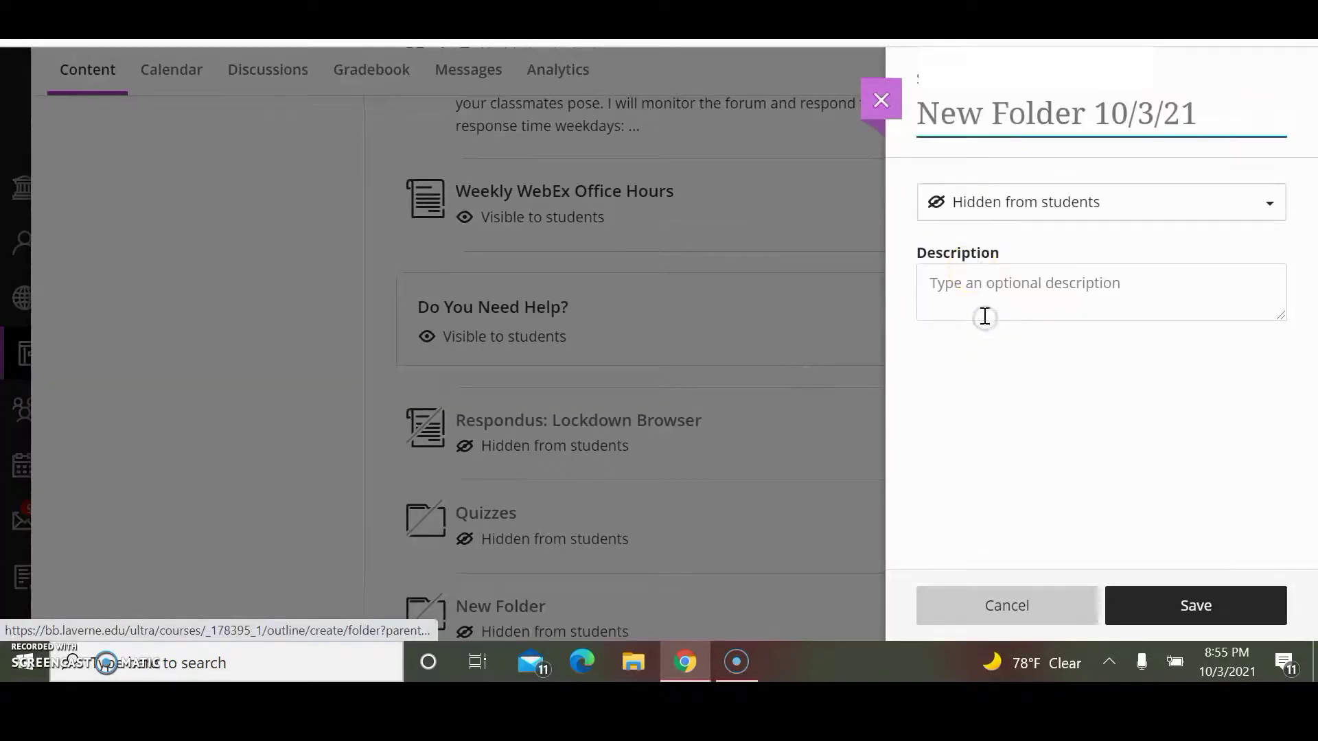
type("Question Banks")
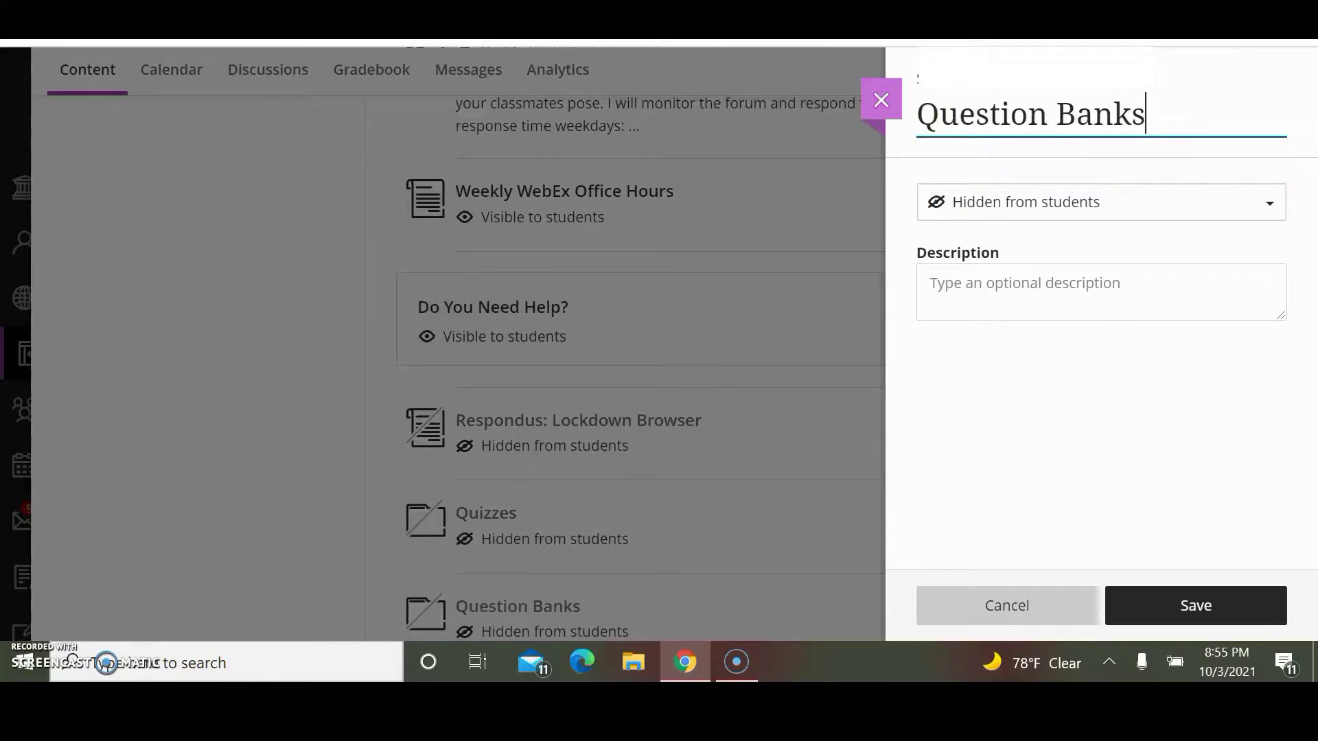
left_click(1195, 605)
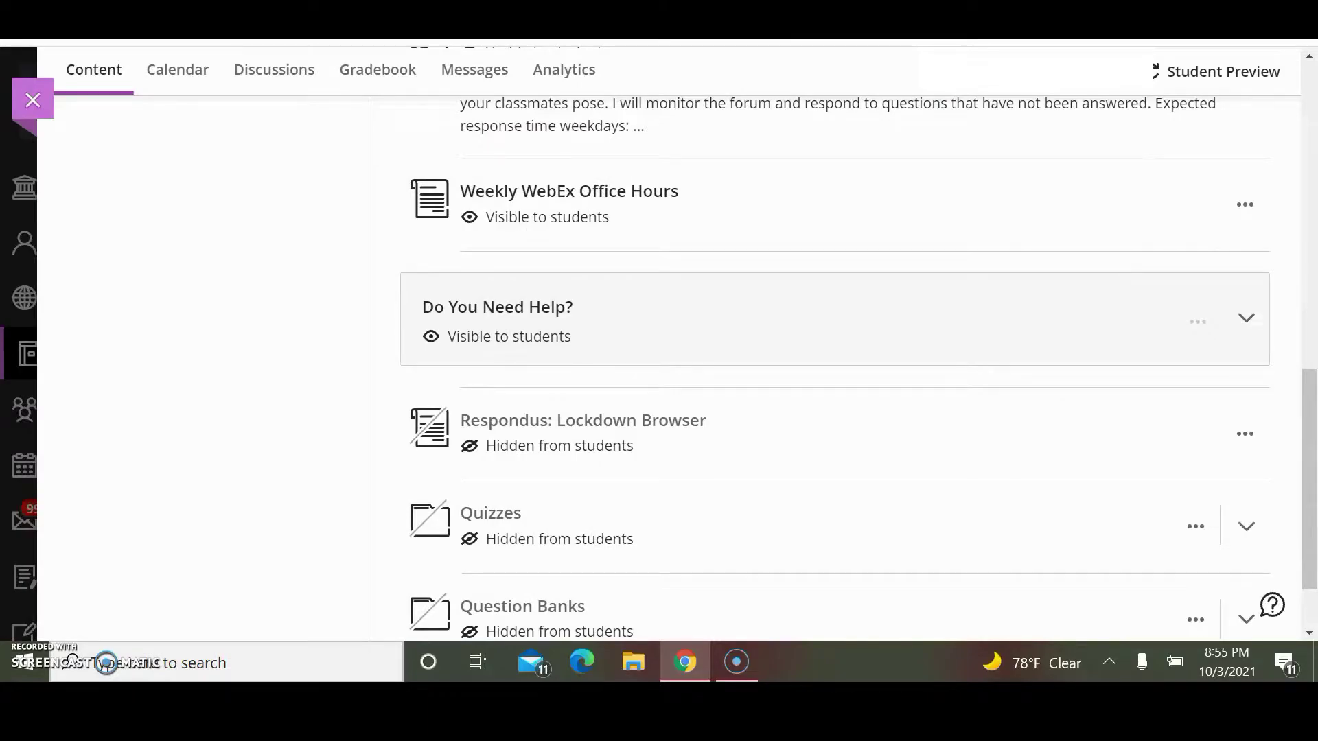
Create a test below the Question Banks folder and title it World War 2 Question Bank
scroll(835, 576, "down", 1)
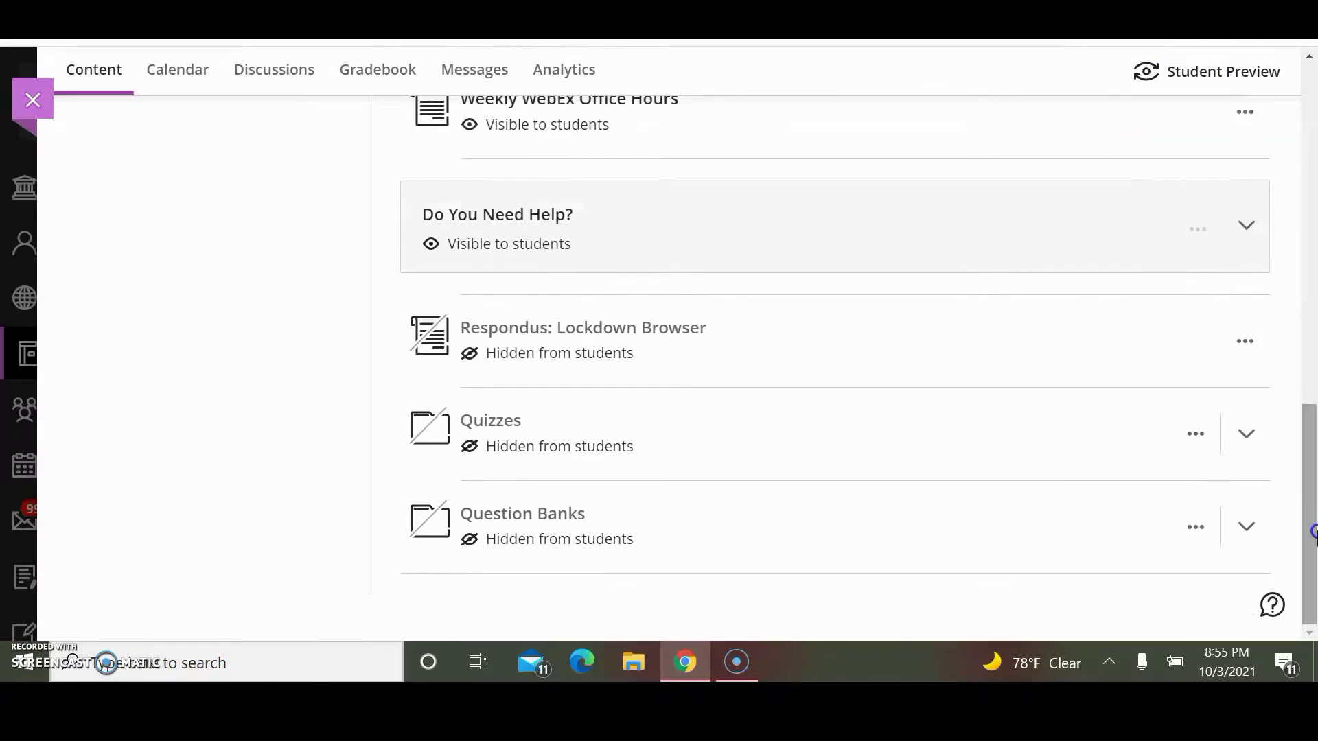
left_click(835, 574)
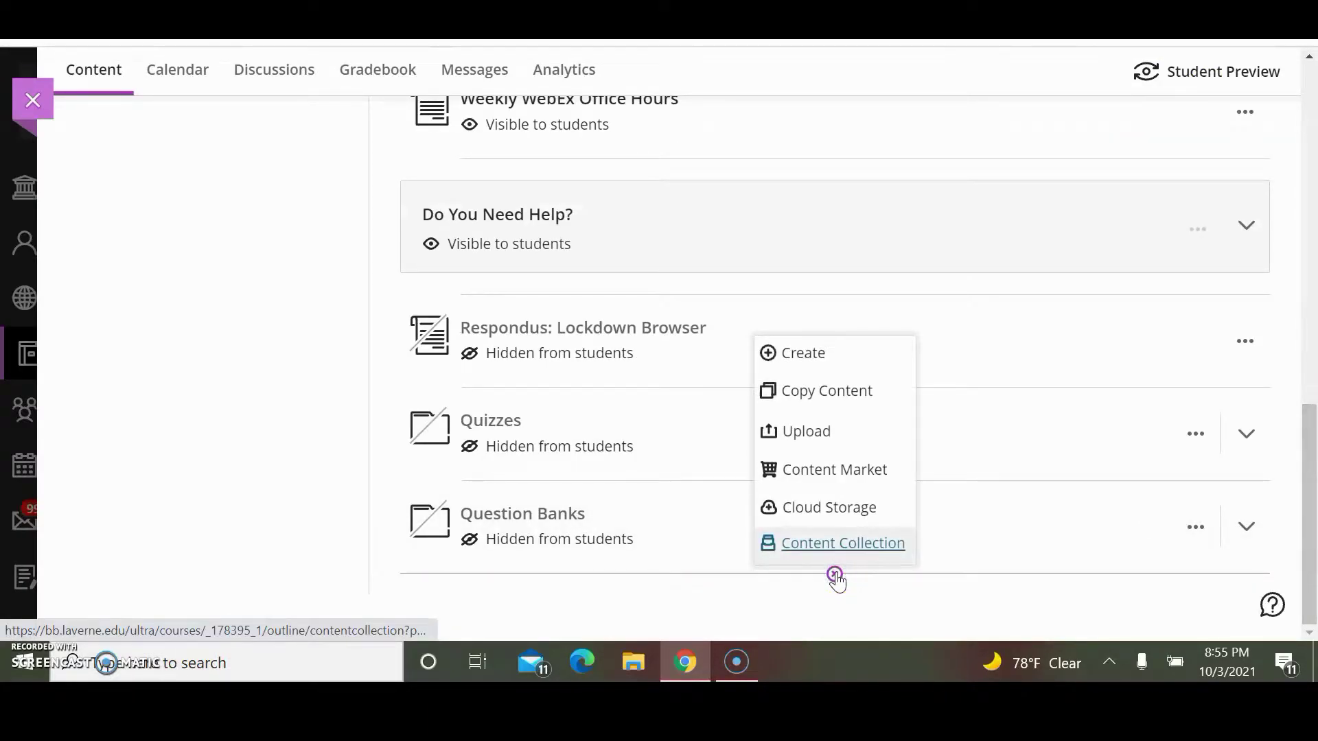
left_click(823, 357)
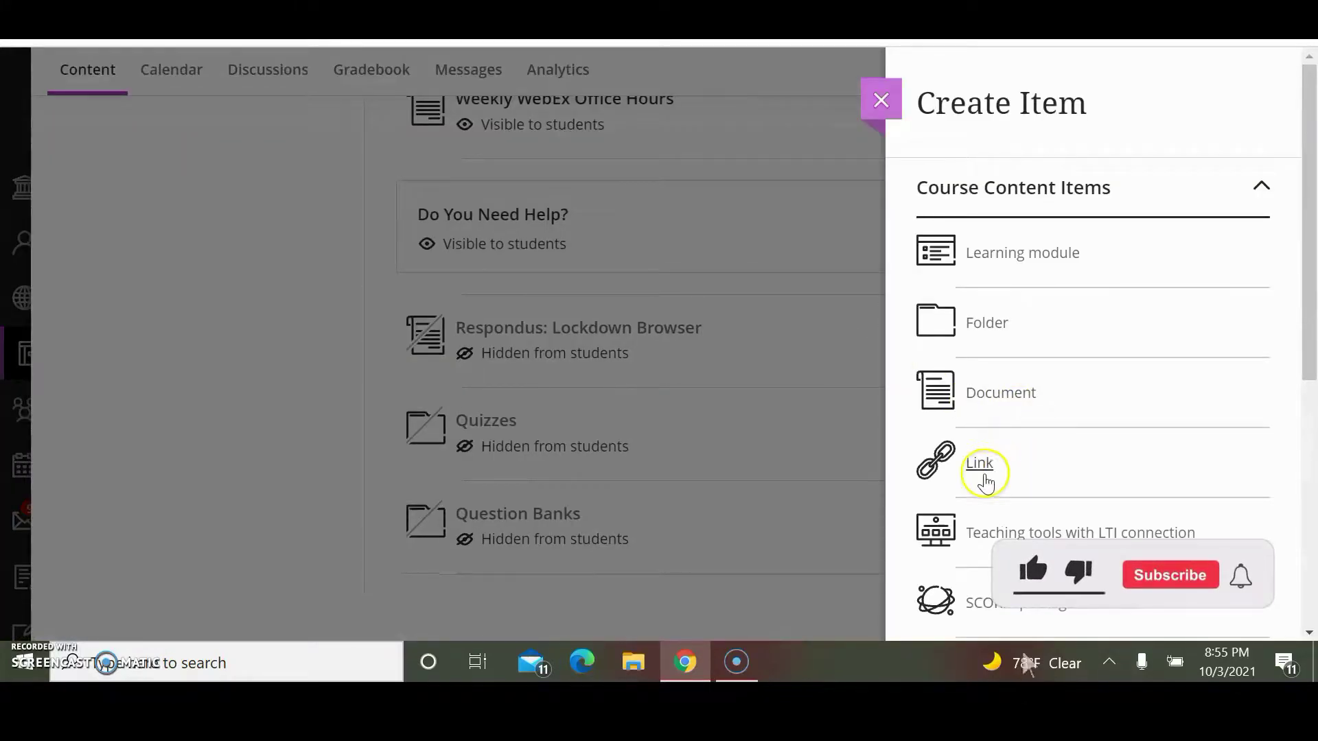
scroll(1032, 589, "down", 6)
left_click(991, 280)
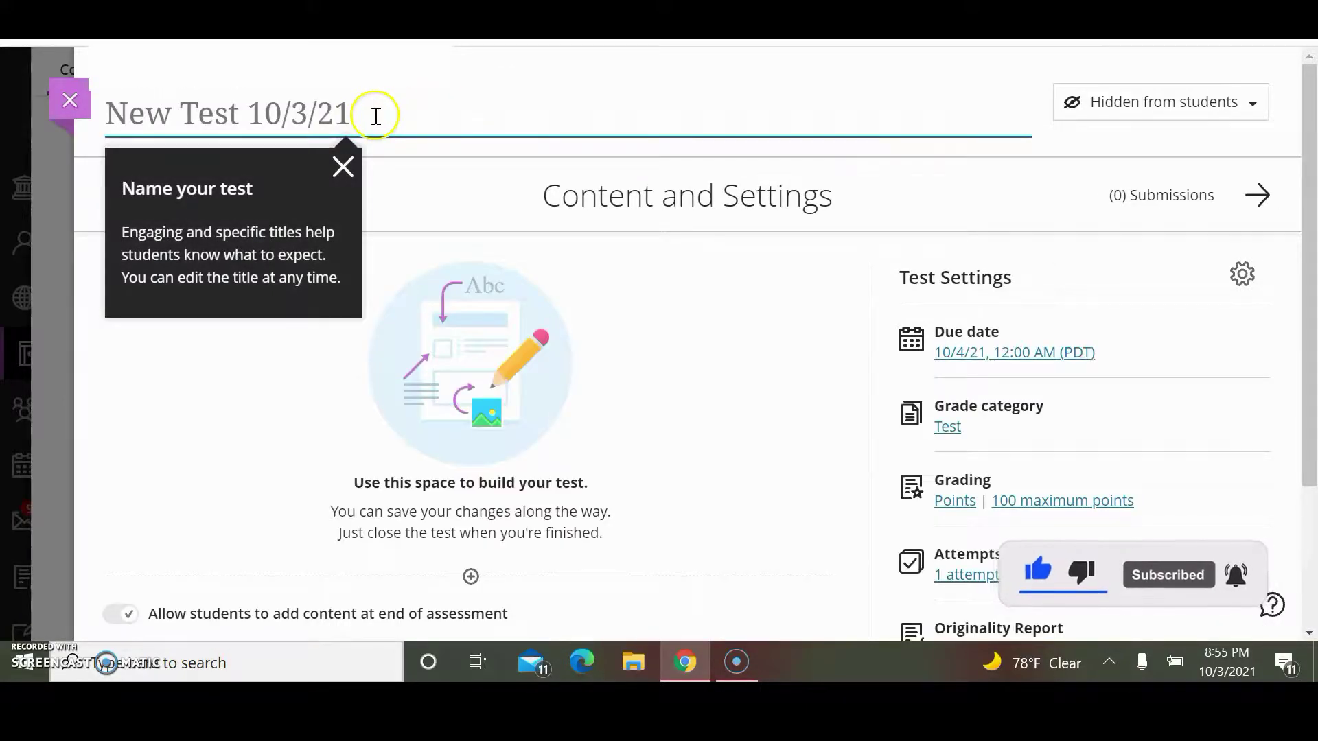
left_click(375, 115)
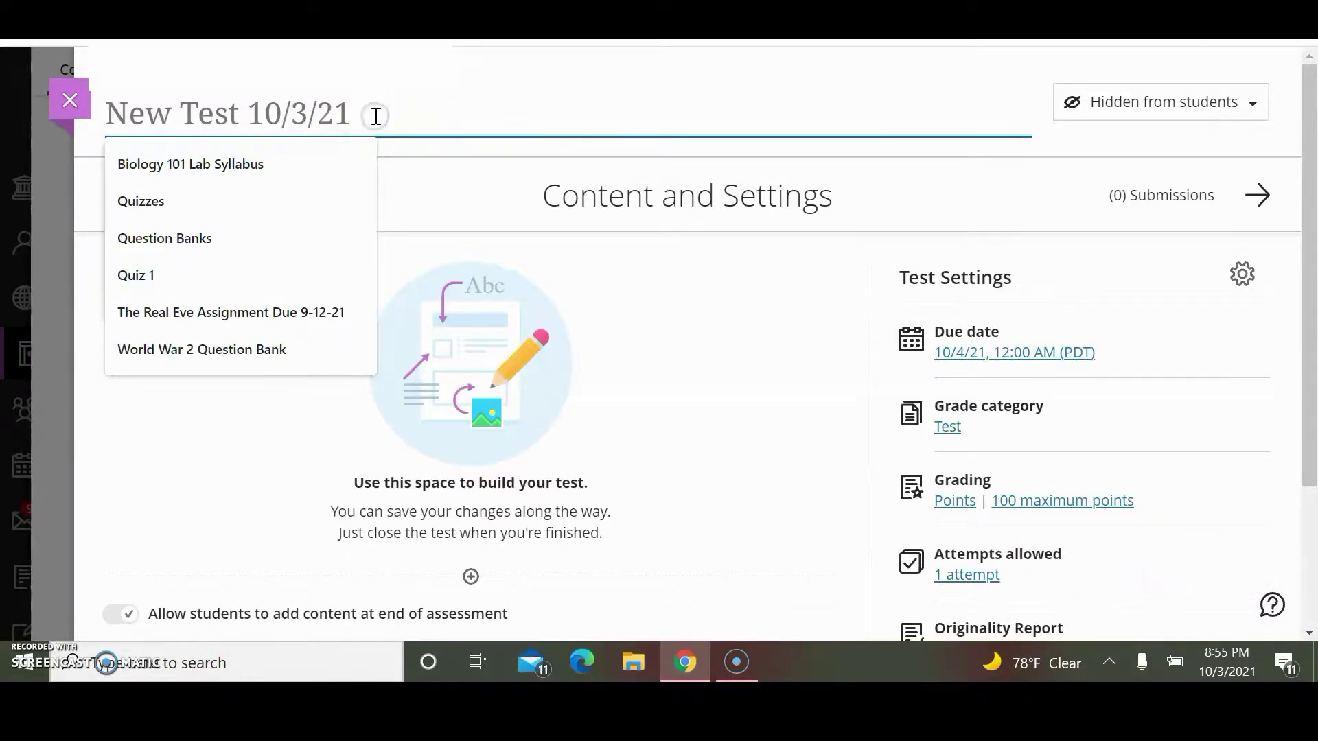
type("World War 2 Question Bank")
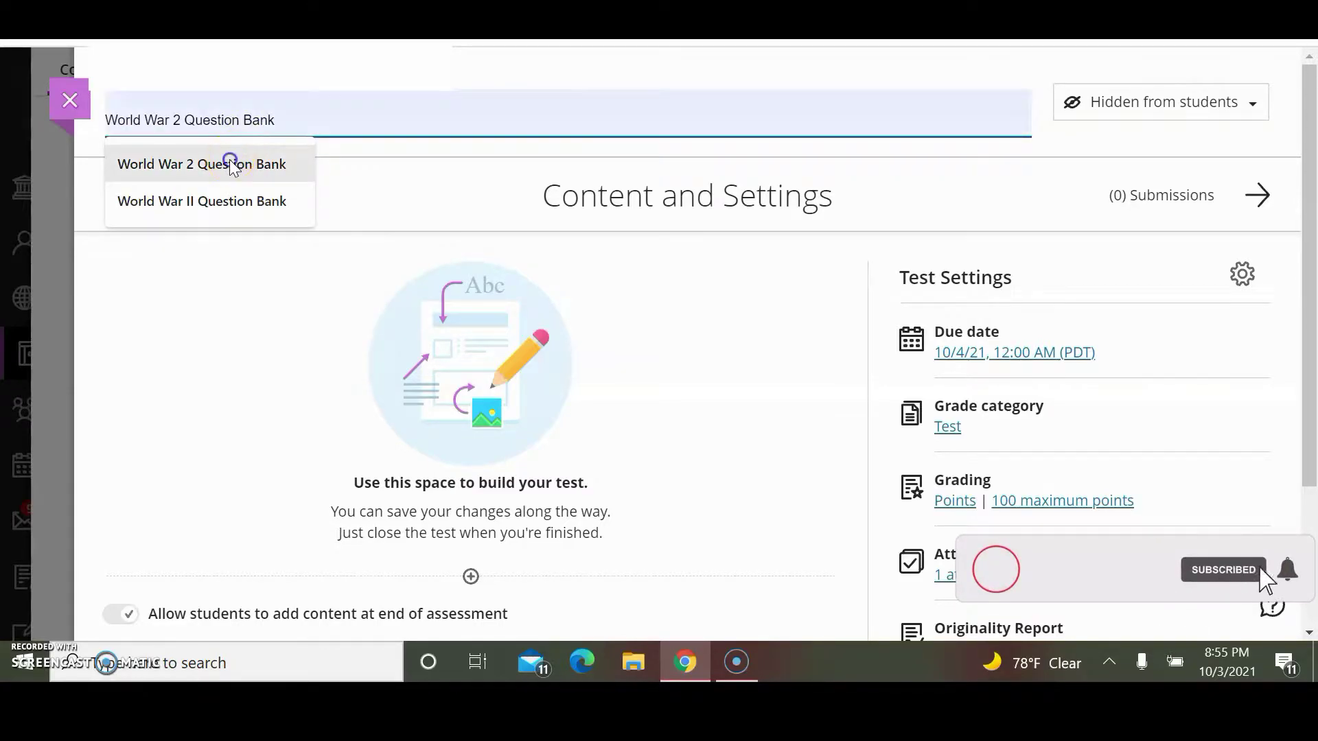
left_click(230, 163)
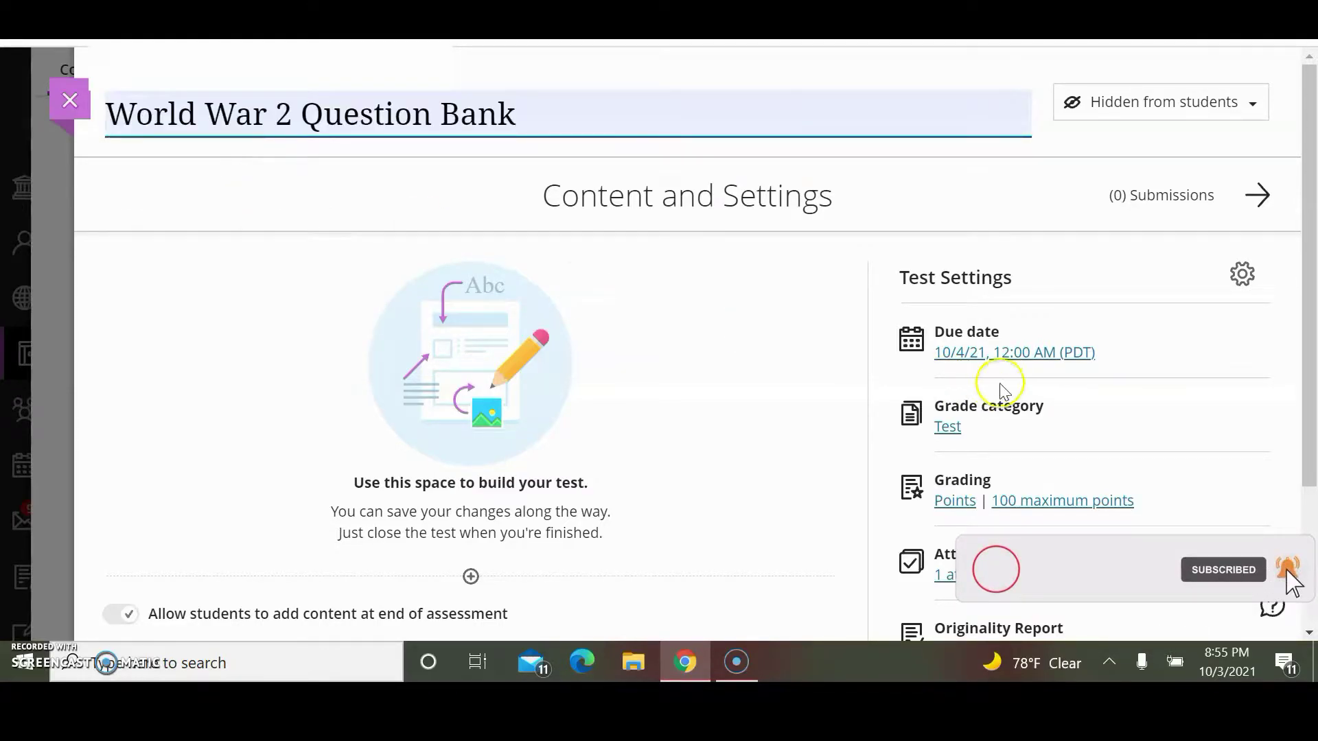
Clear the test's due date in its settings and save the settings
left_click(961, 353)
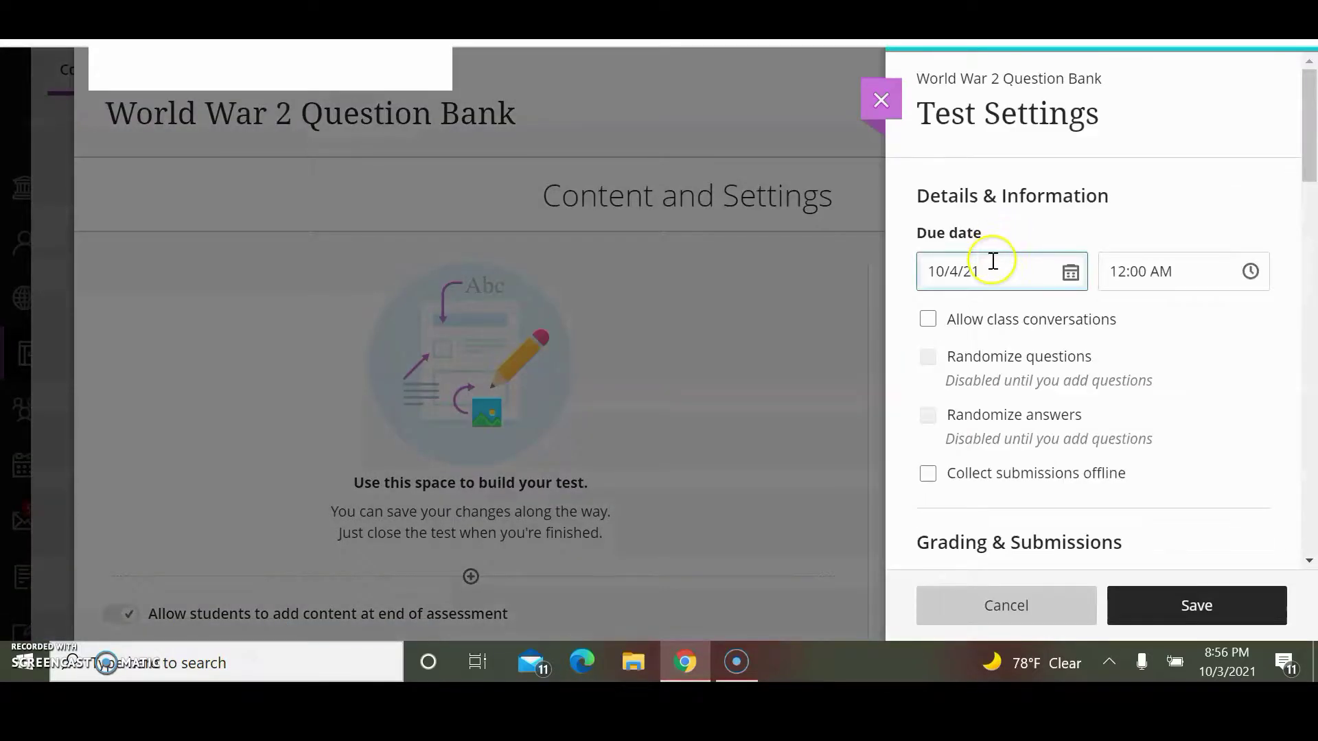
key("BackSpace")
key("BackSpace")
key("BackSpace")
key("BackSpace")
key("BackSpace")
key("BackSpace")
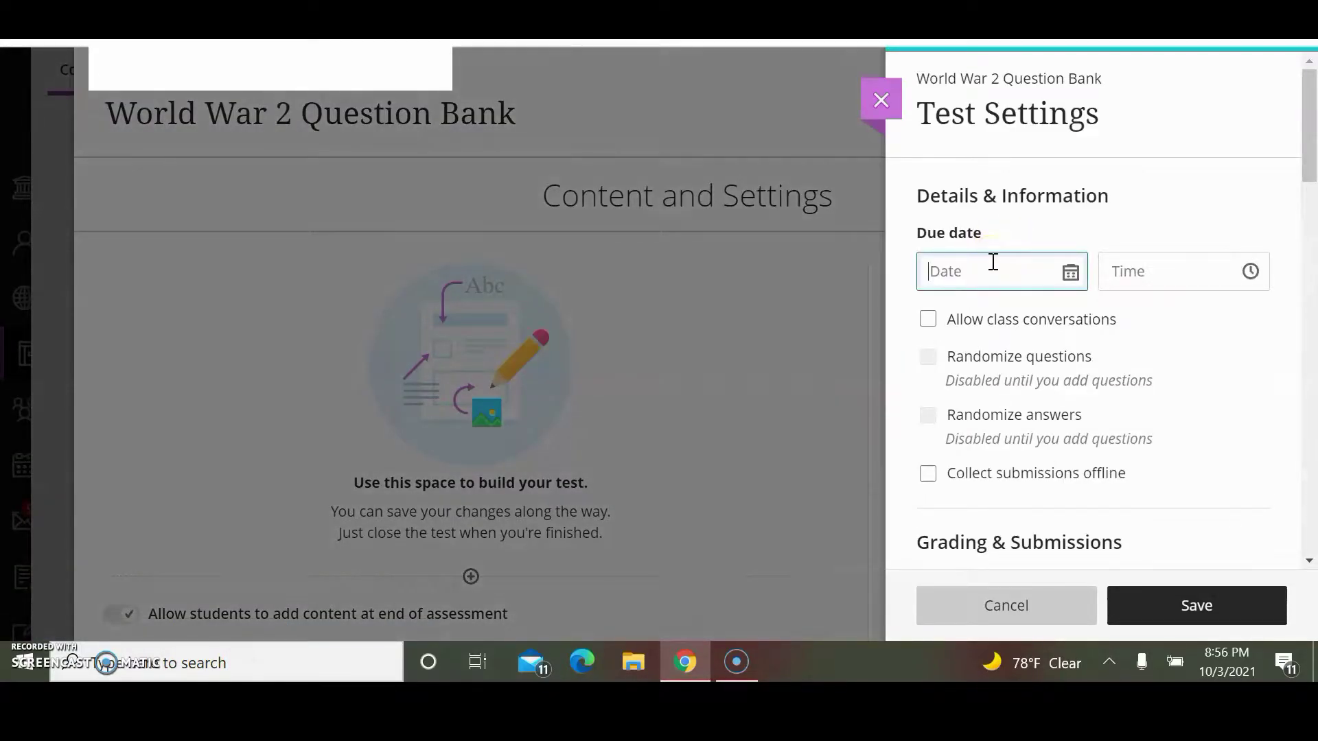
left_click(1155, 595)
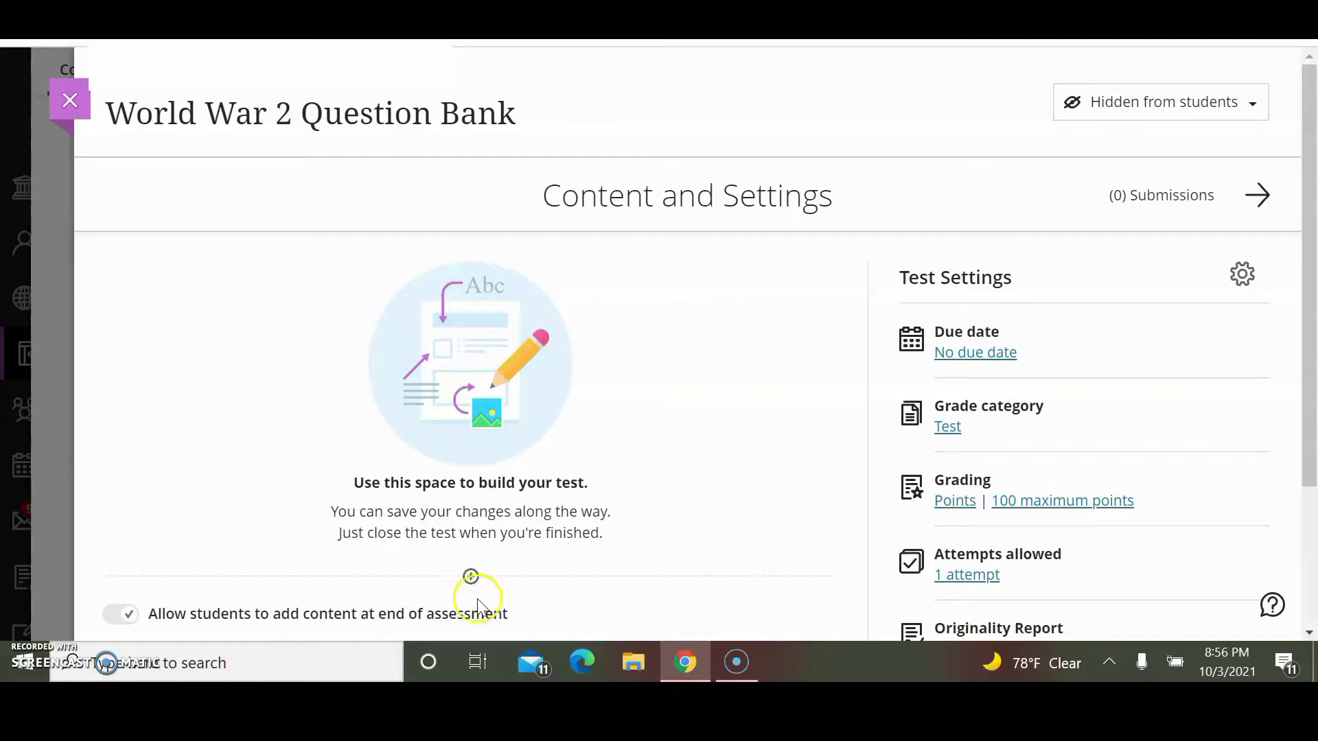
Add a 2-point essay question reading "Which country attacked Pearl Harbor?" and save it
left_click(470, 578)
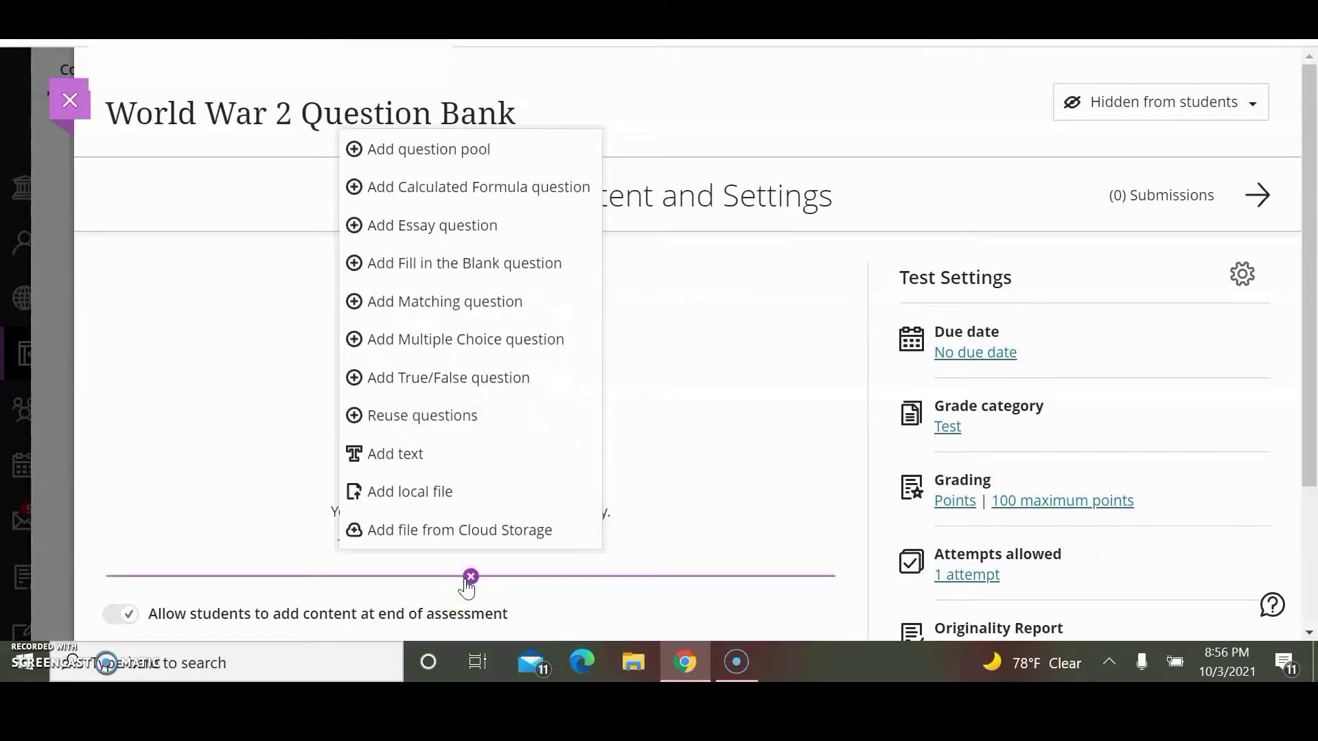
left_click(475, 224)
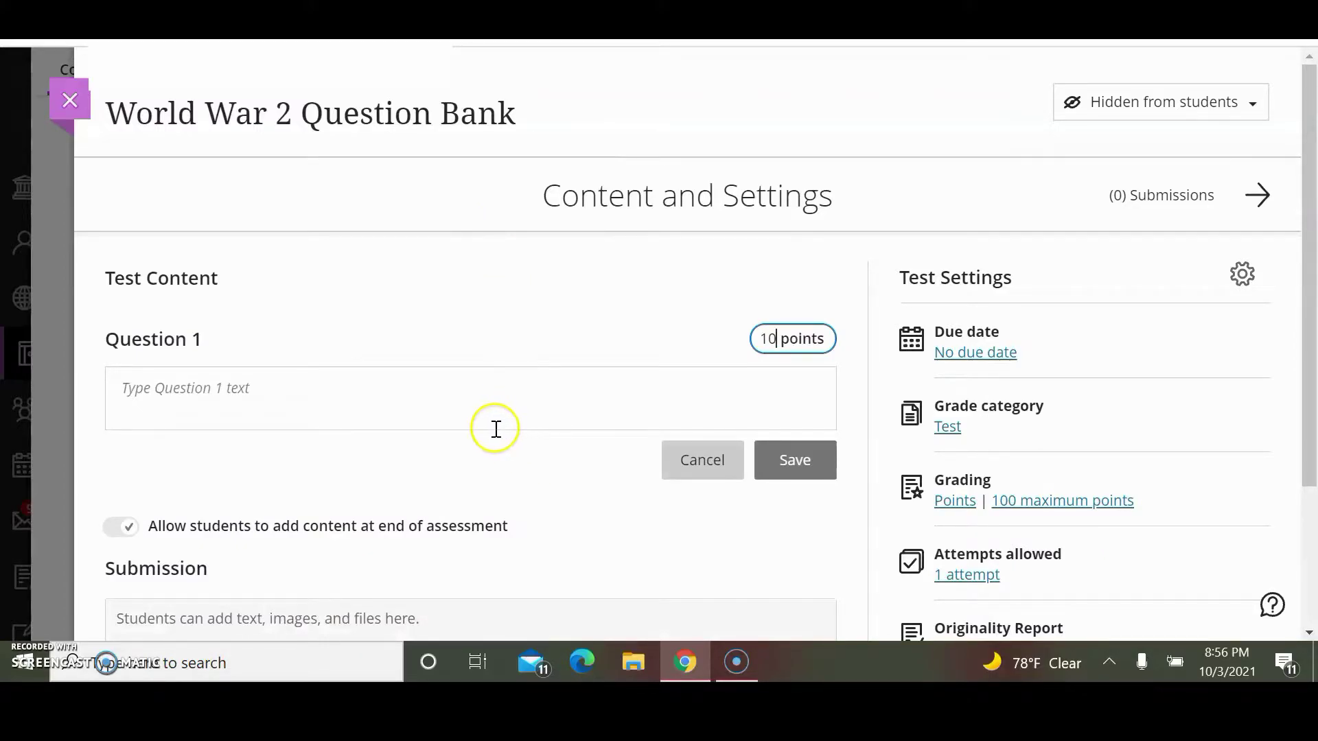
key("BackSpace")
left_click(611, 398)
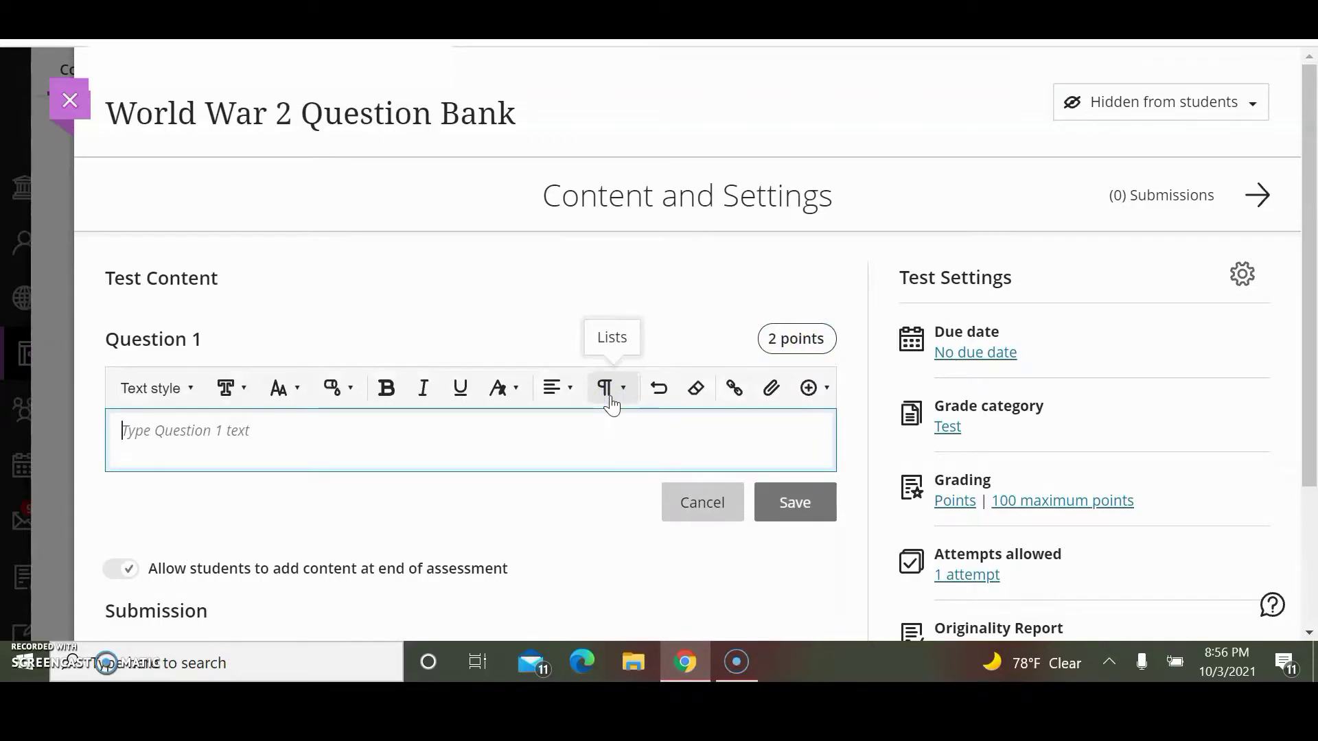
type("W")
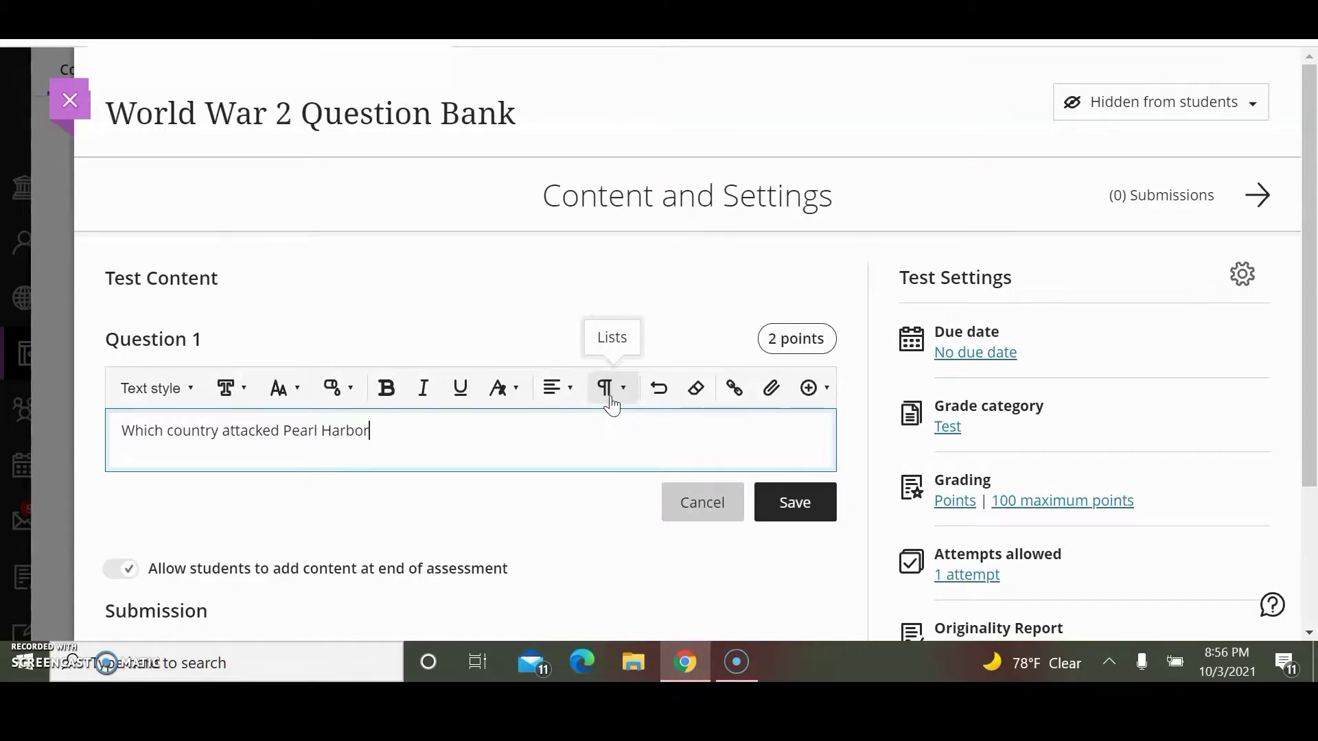
left_click(778, 517)
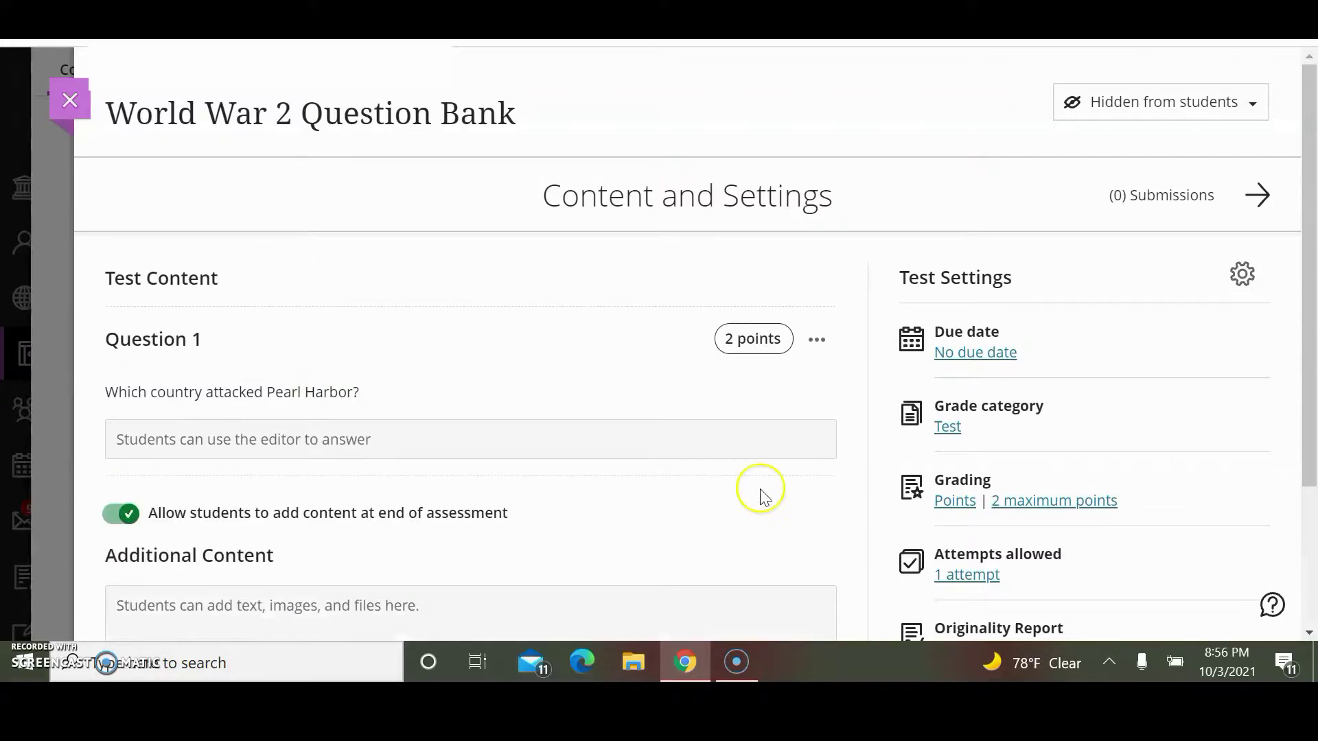
Add a second essay question below Question 1 and set it to 2 points
mouse_move(506, 465)
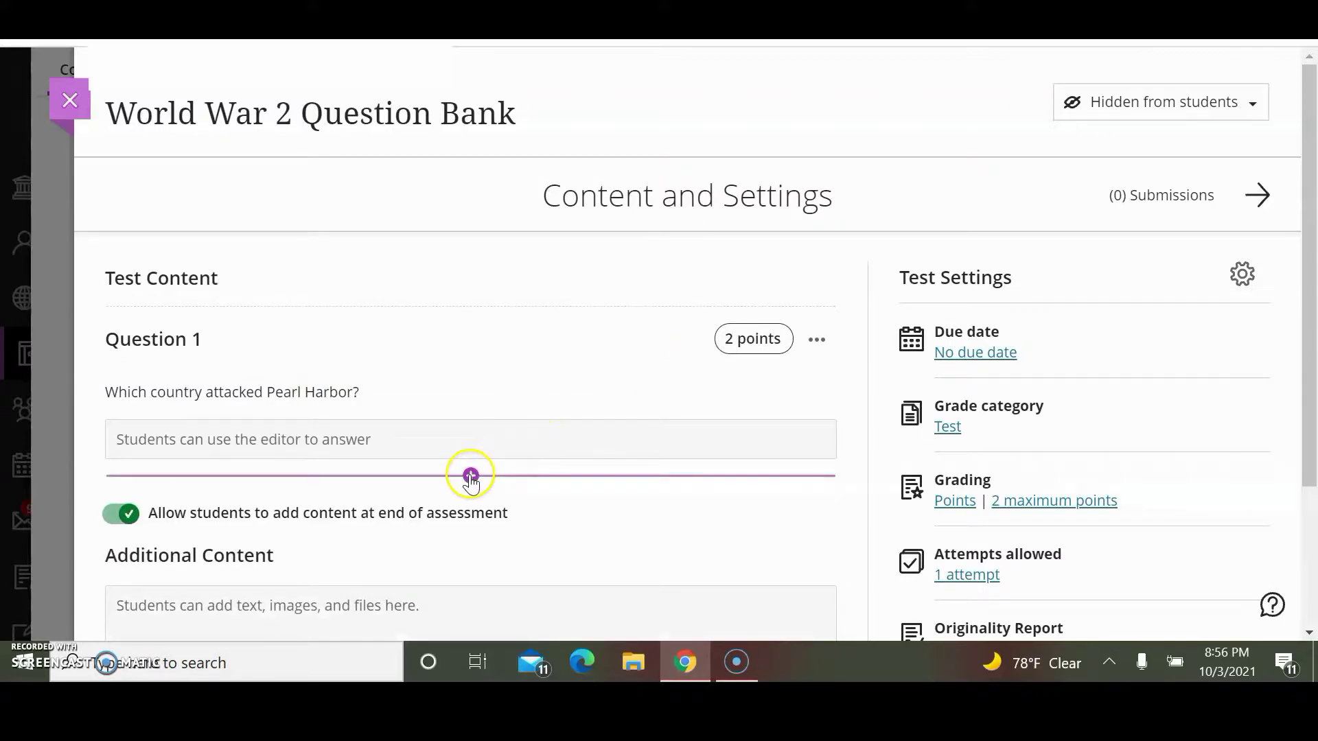
left_click(470, 476)
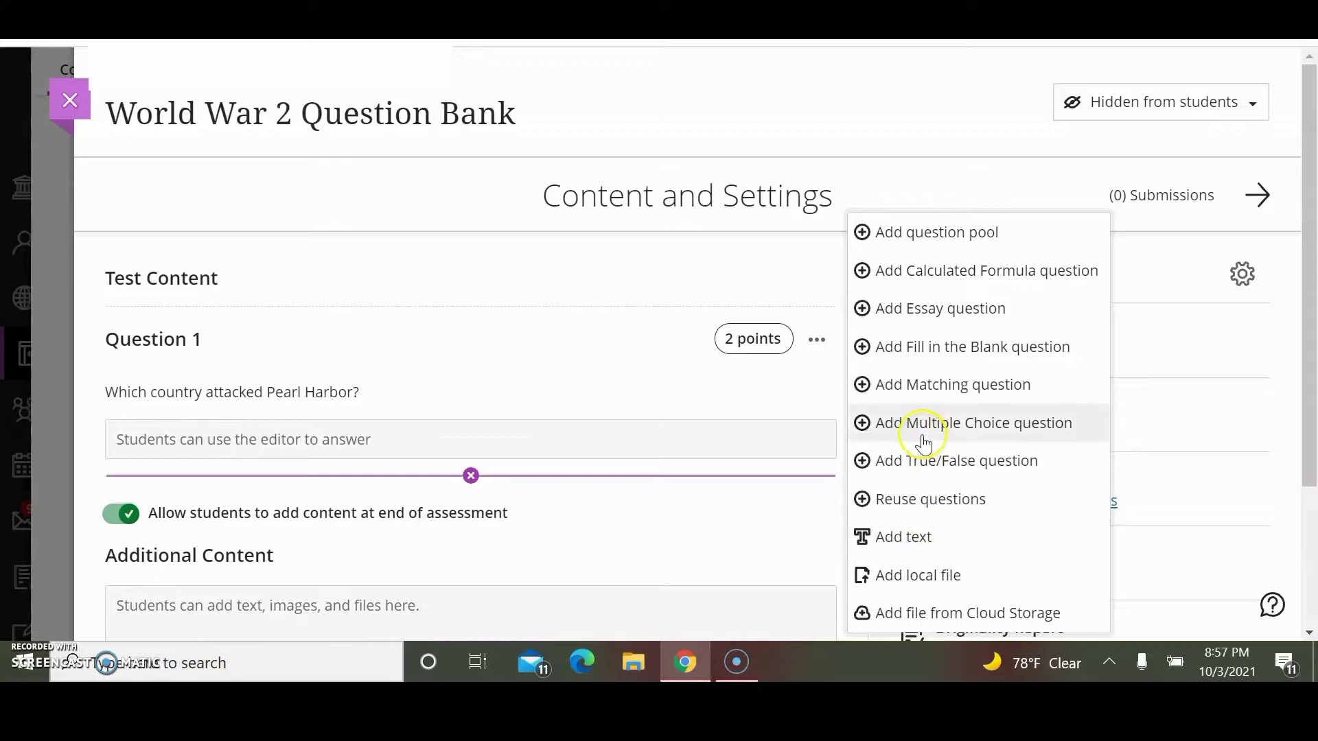
left_click(926, 307)
left_click(453, 556)
left_click(768, 507)
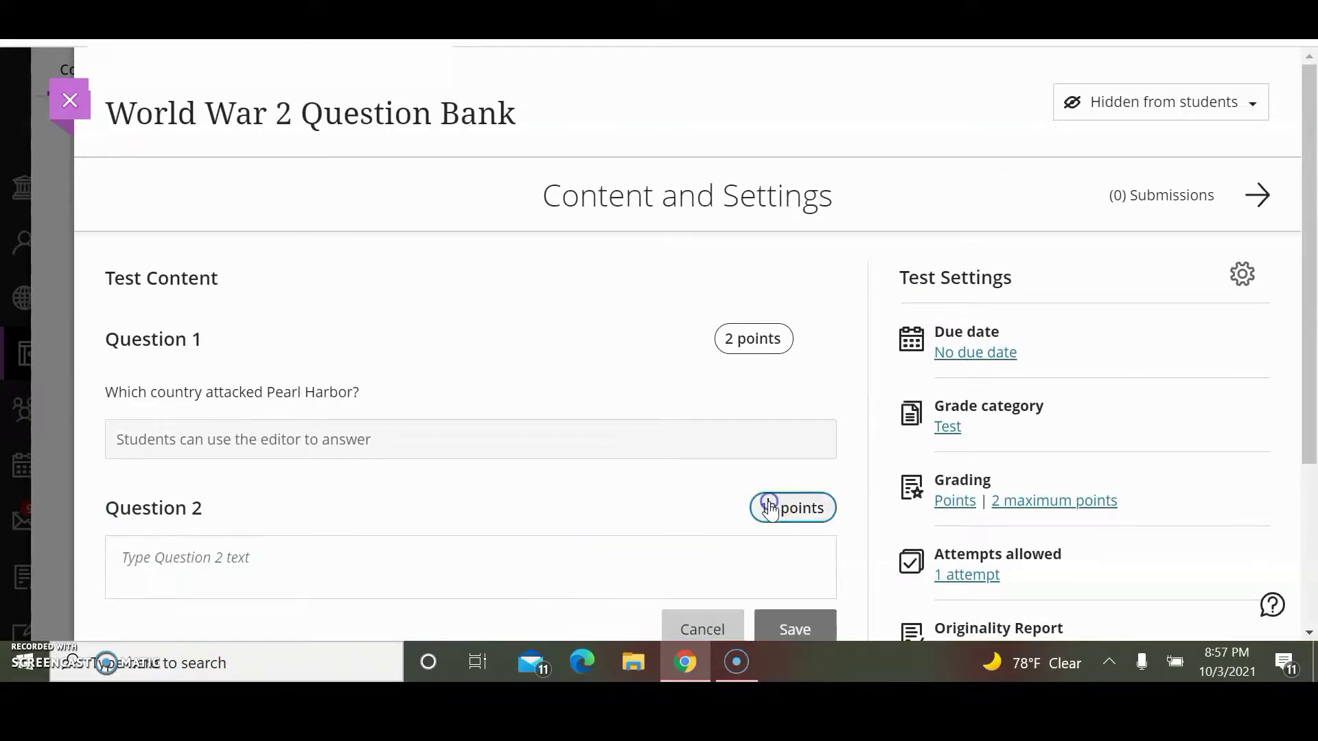
key("BackSpace")
key("BackSpace")
type("2")
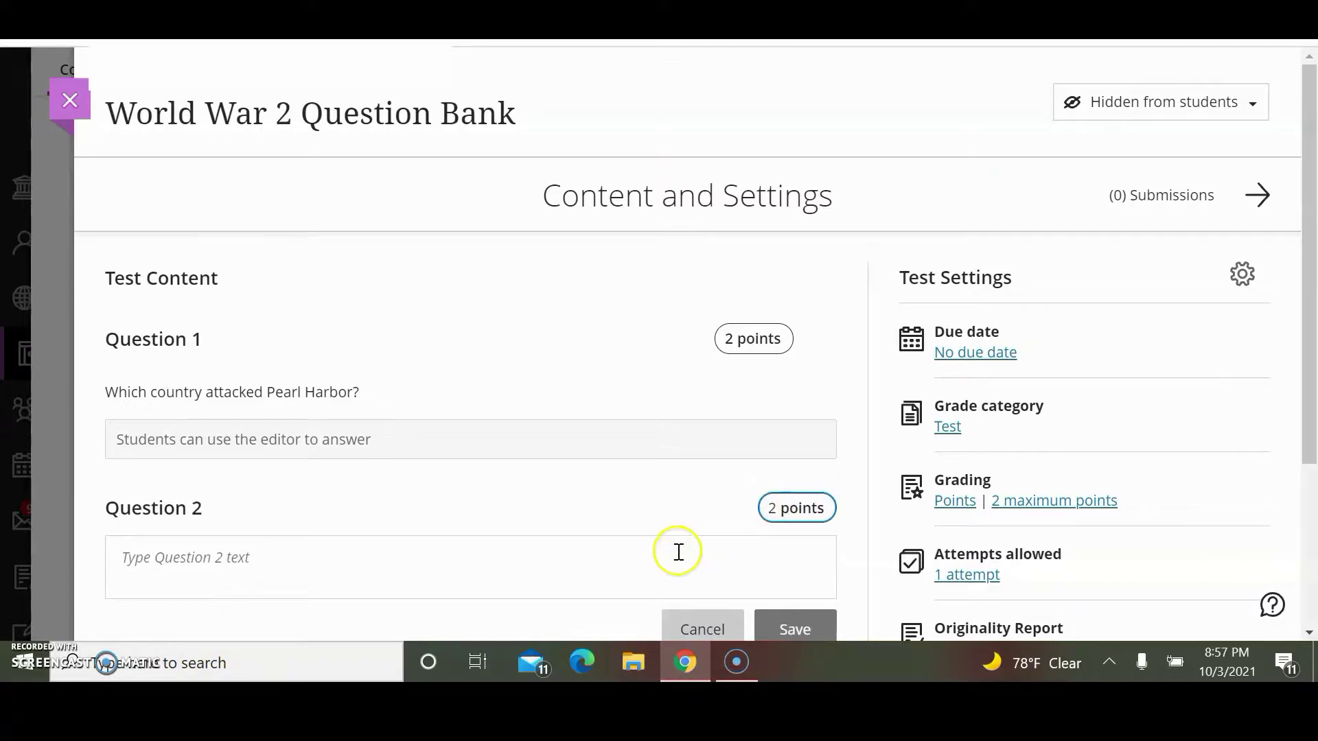
Enter "When did World War 2 end?" as the text of Question 2 and save the question
left_click(673, 551)
type("When did World War 2 end?")
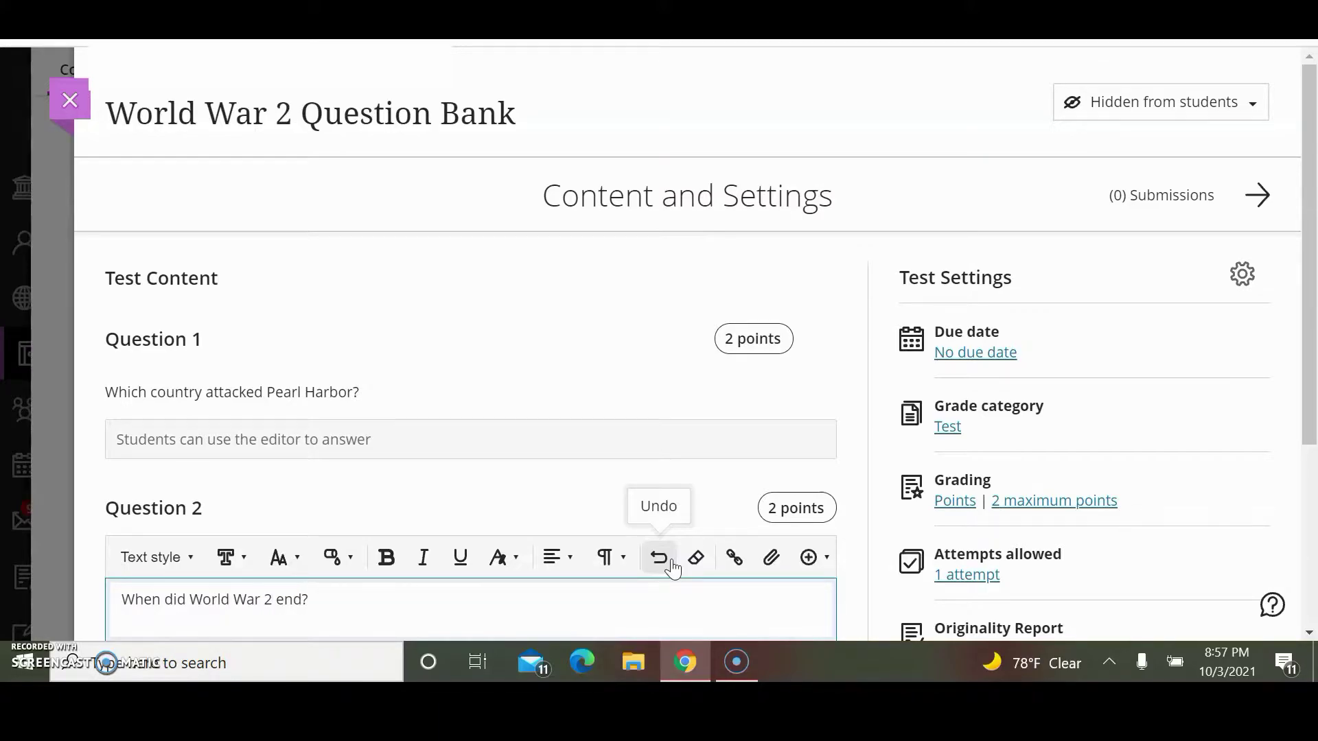
scroll(673, 569, "down", 3)
left_click(791, 465)
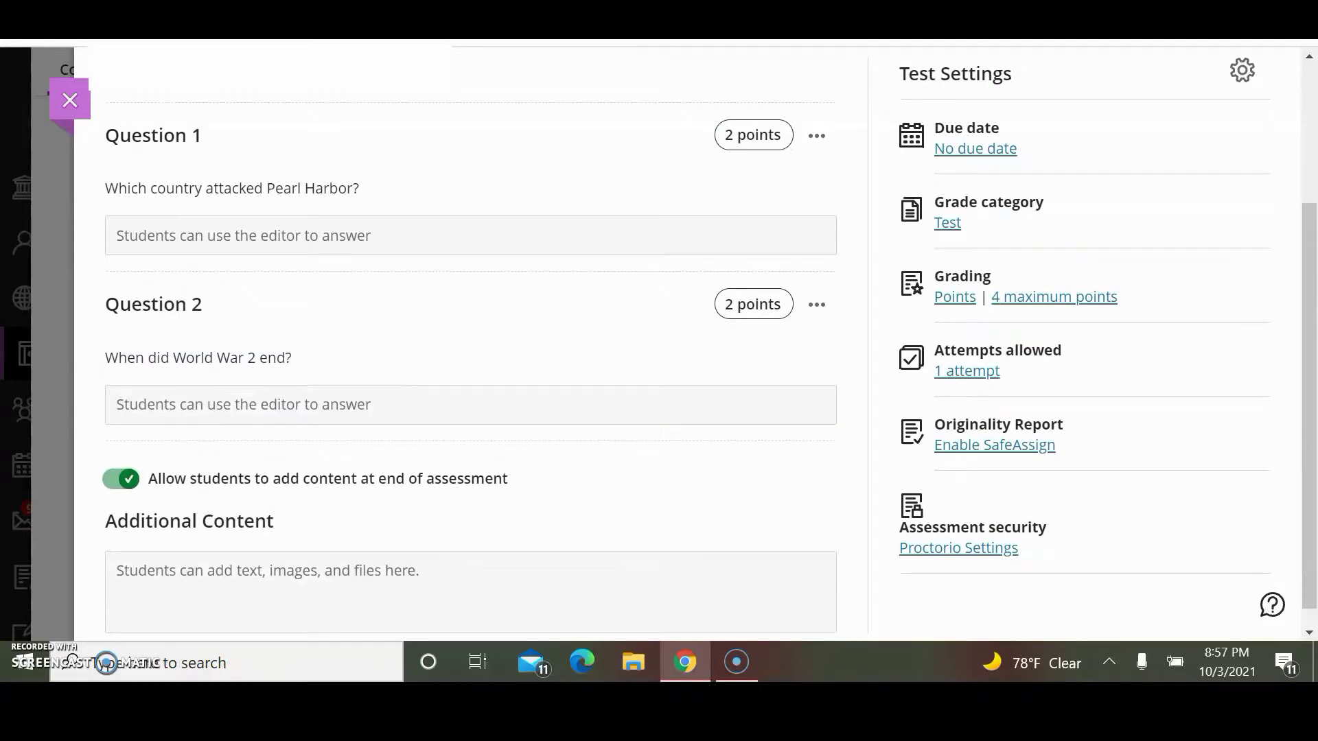
scroll(707, 343, "up", 3)
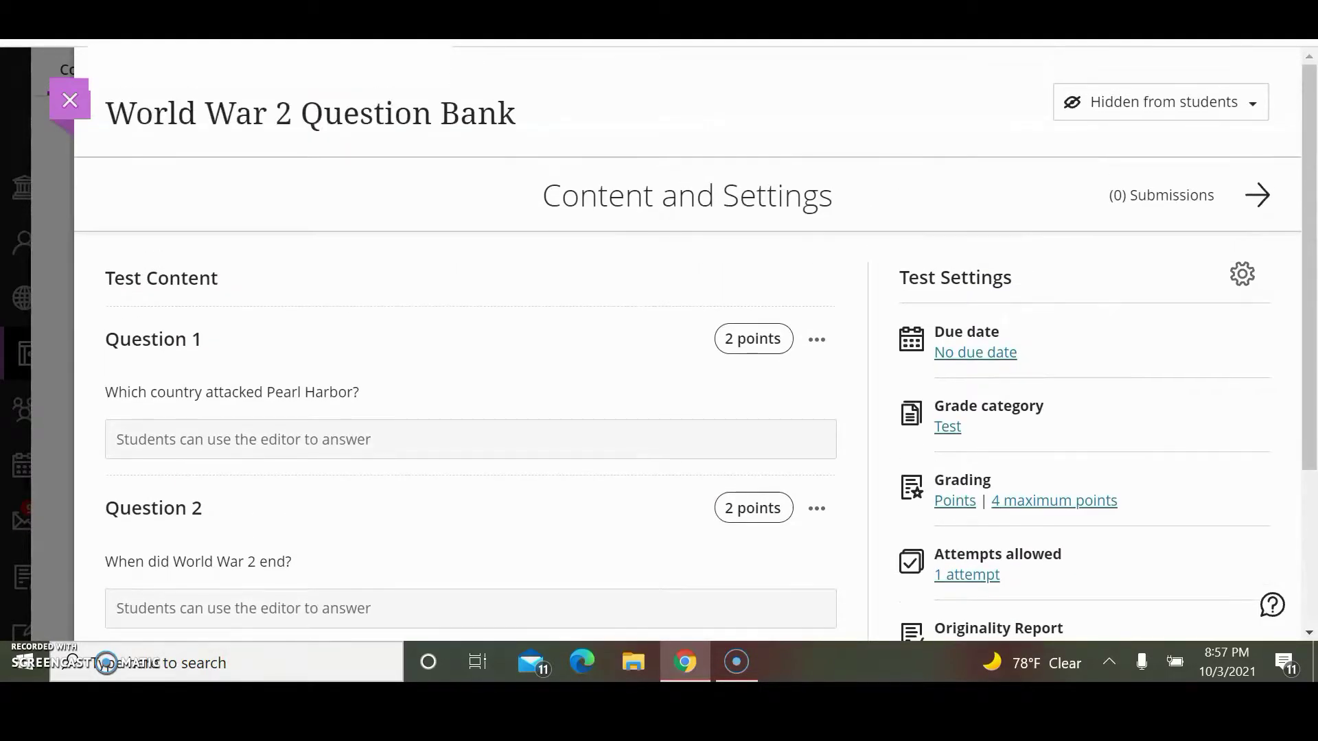
Close the World War 2 Question Bank and create a new test at the end of the course content
left_click(72, 110)
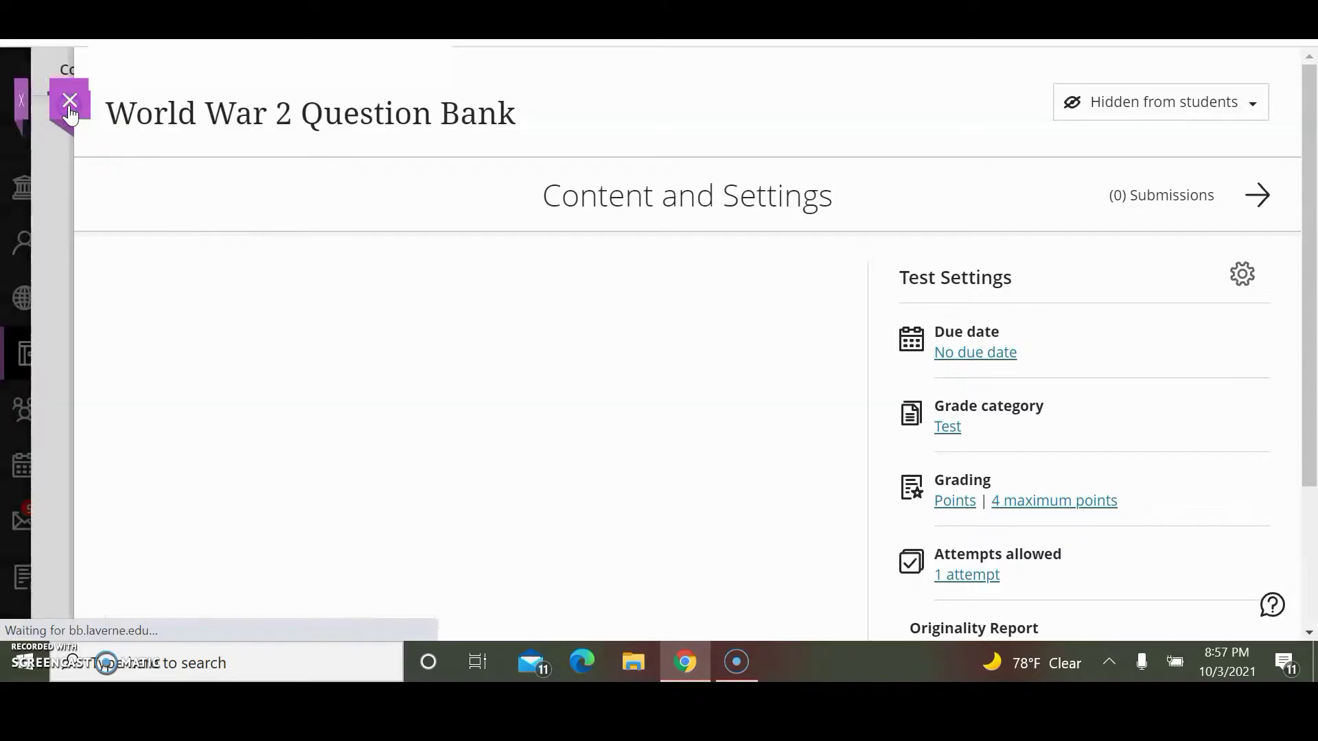
left_click_drag(1308, 233, 1307, 618)
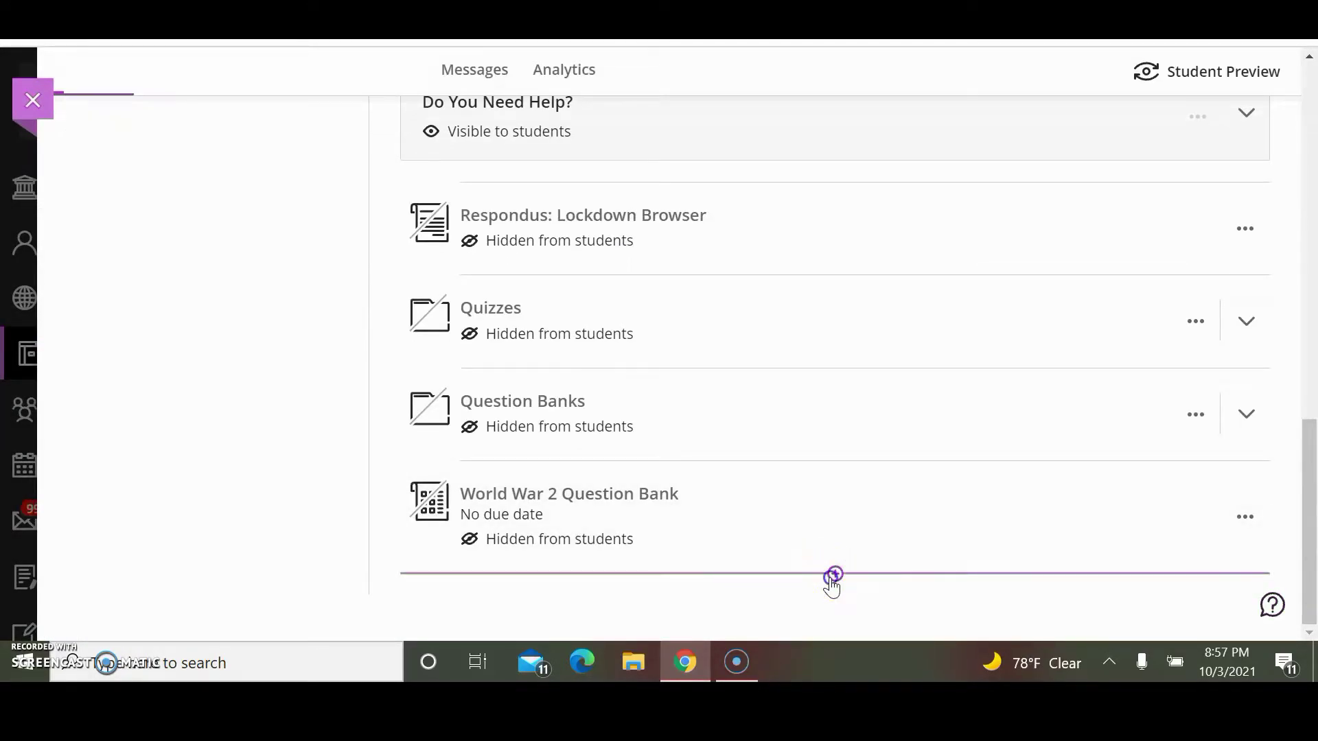
left_click(834, 574)
left_click(803, 354)
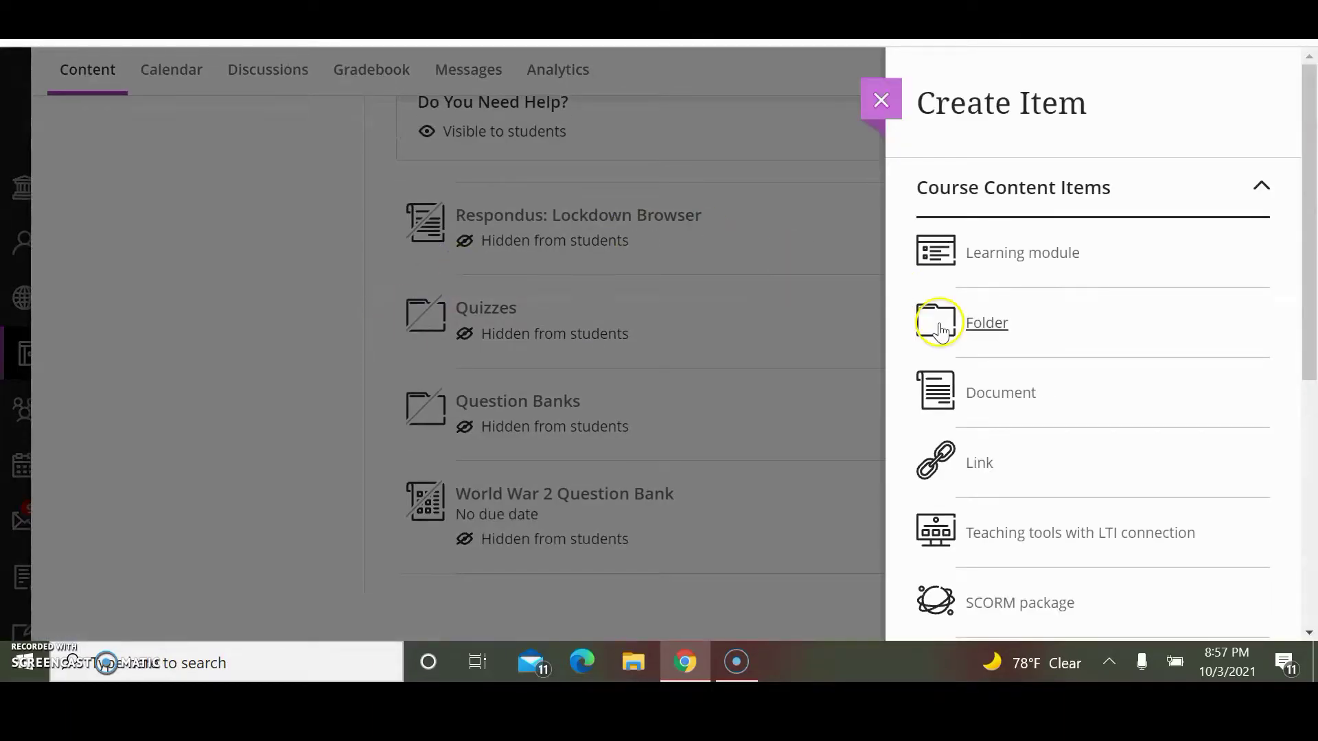
left_click(1311, 562)
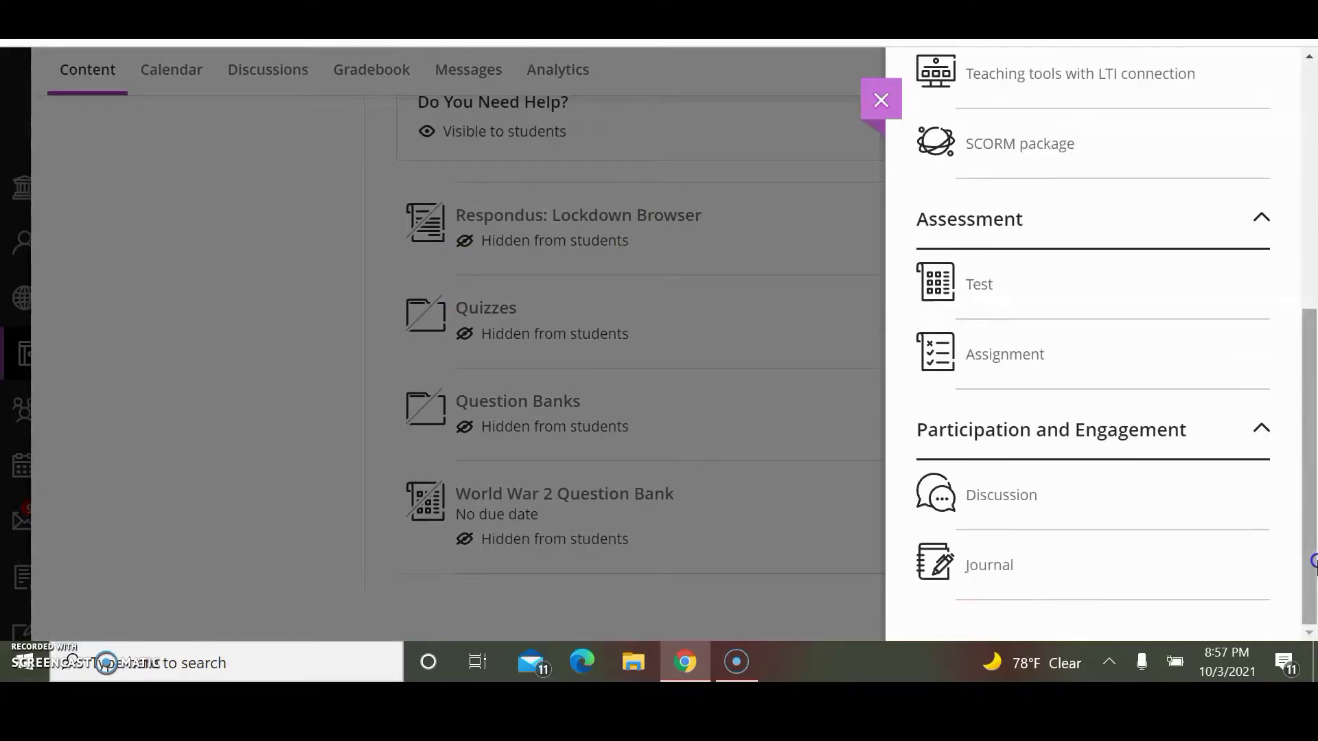
left_click(982, 283)
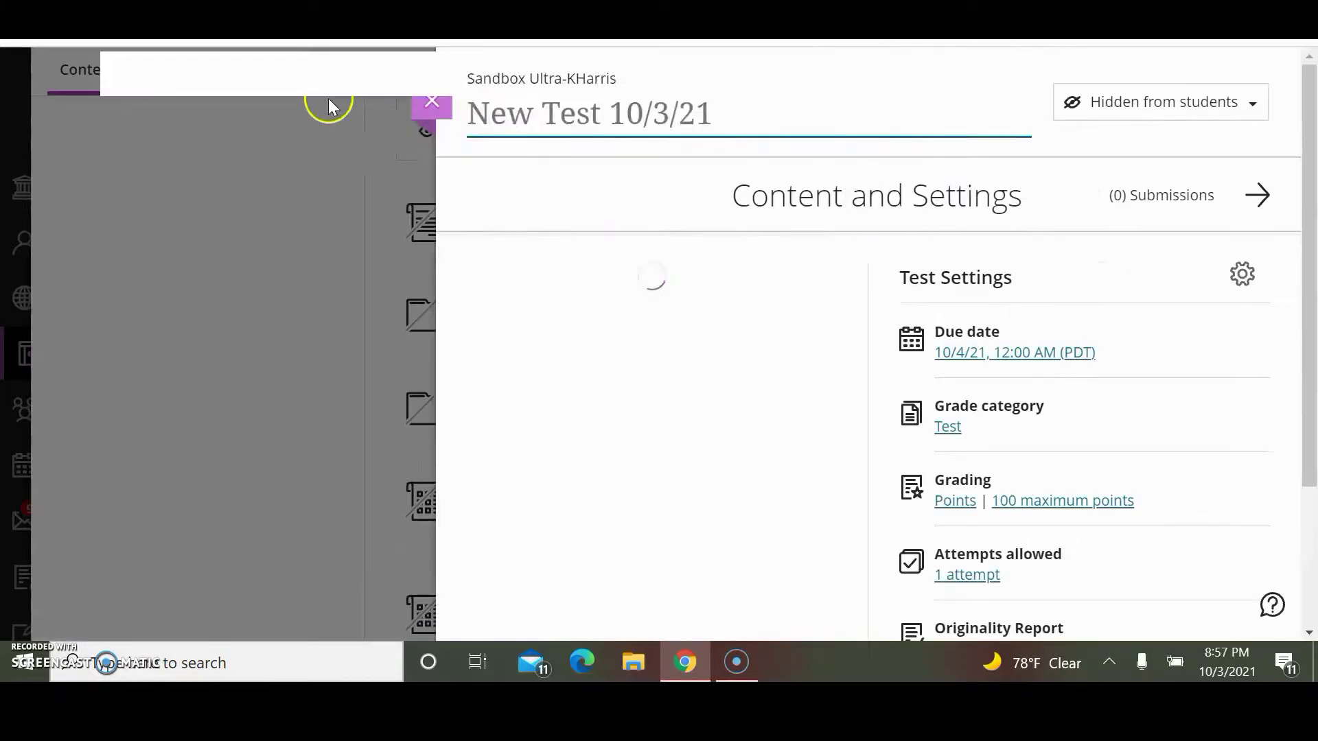
Name the new test "Cell Structure and Function Question Bank"
type("Ce")
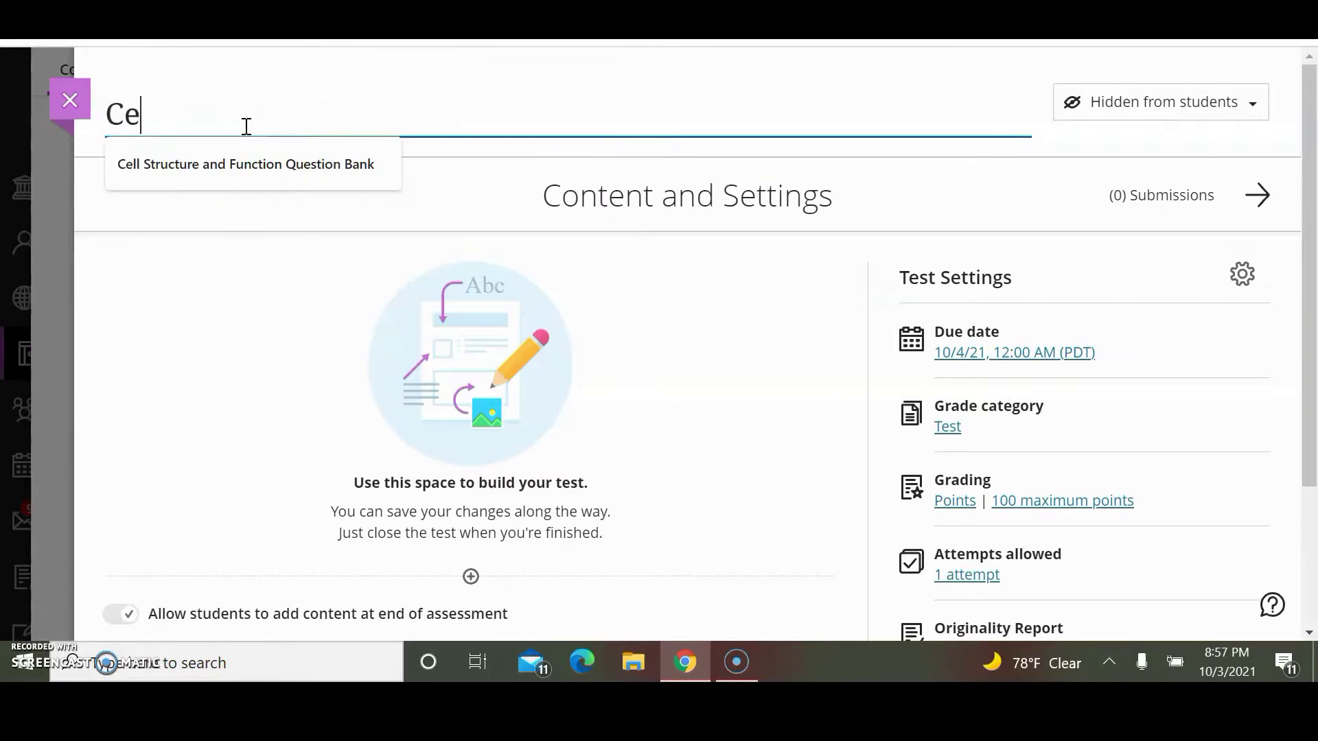
type("ll")
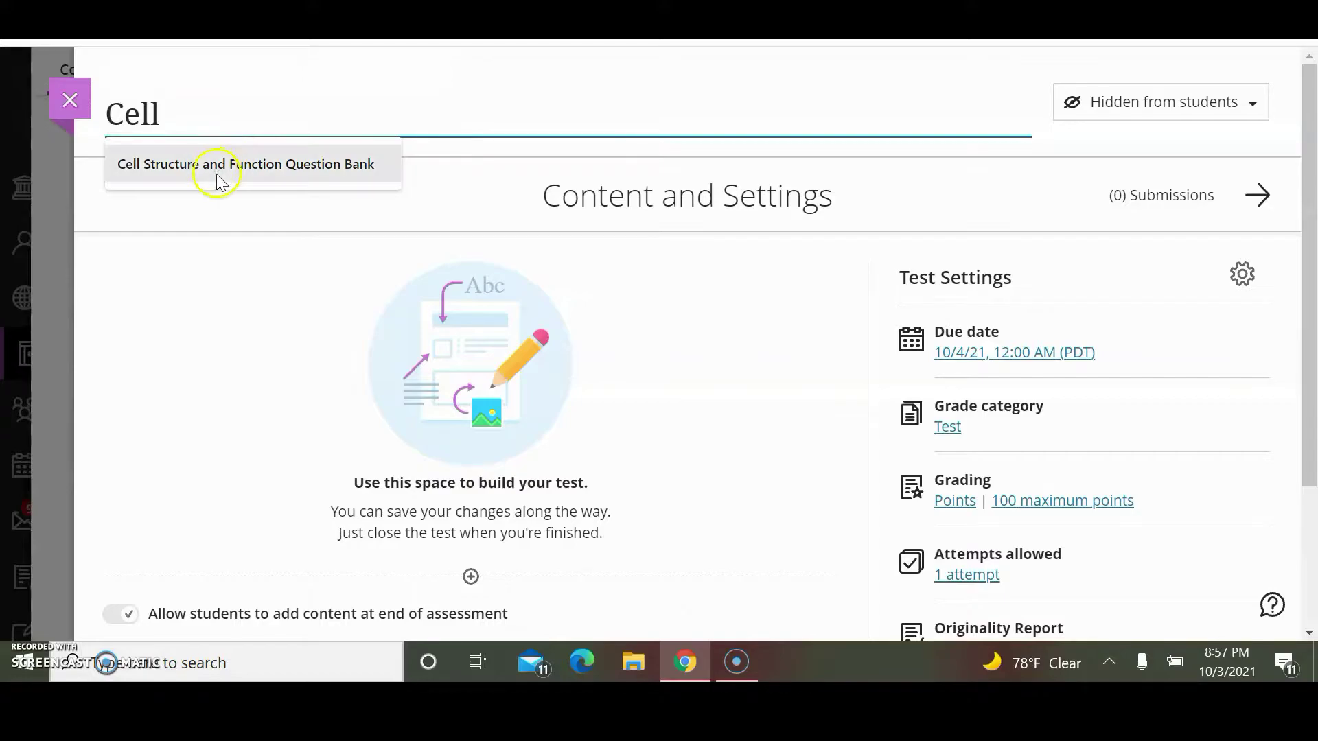
left_click(220, 177)
Clear the due date of the Cell Structure and Function Question Bank and save its settings
left_click(946, 352)
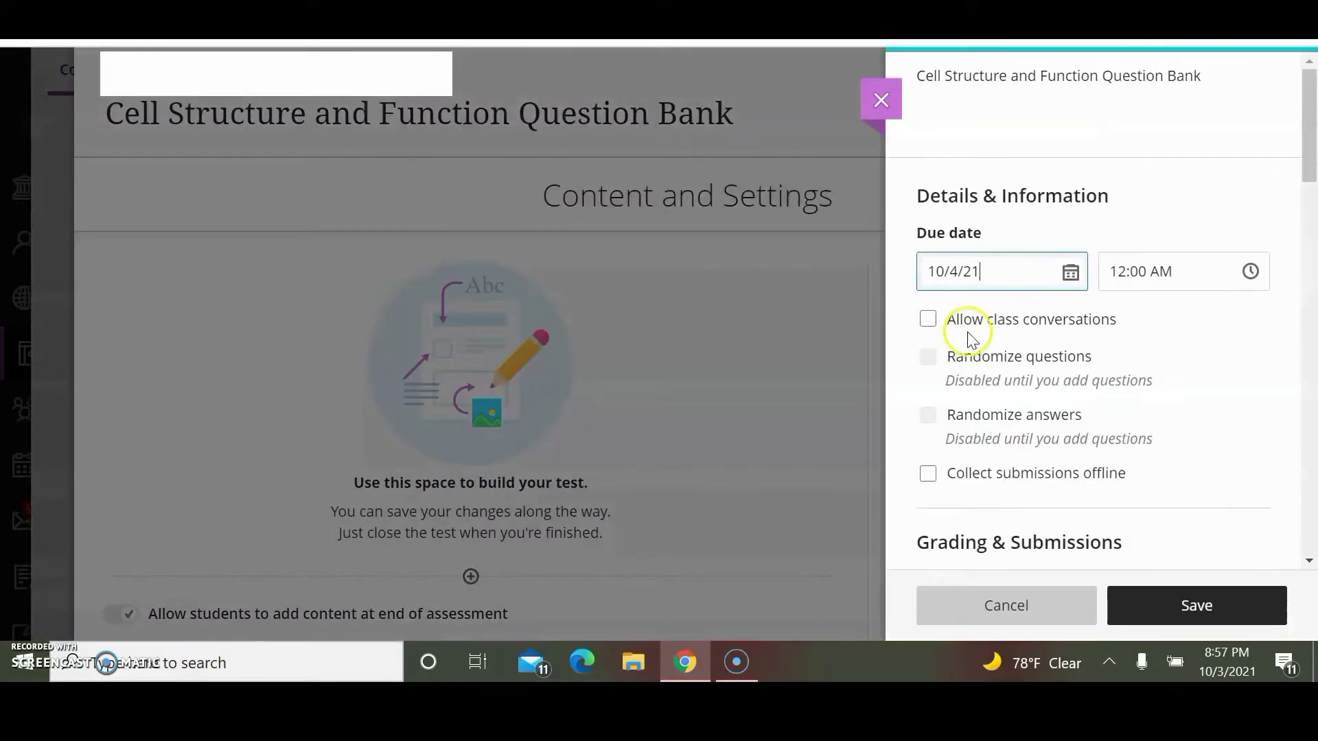
left_click(990, 283)
key("BackSpace")
key("BackSpace")
key("BackSpace")
key("BackSpace")
key("BackSpace")
key("BackSpace")
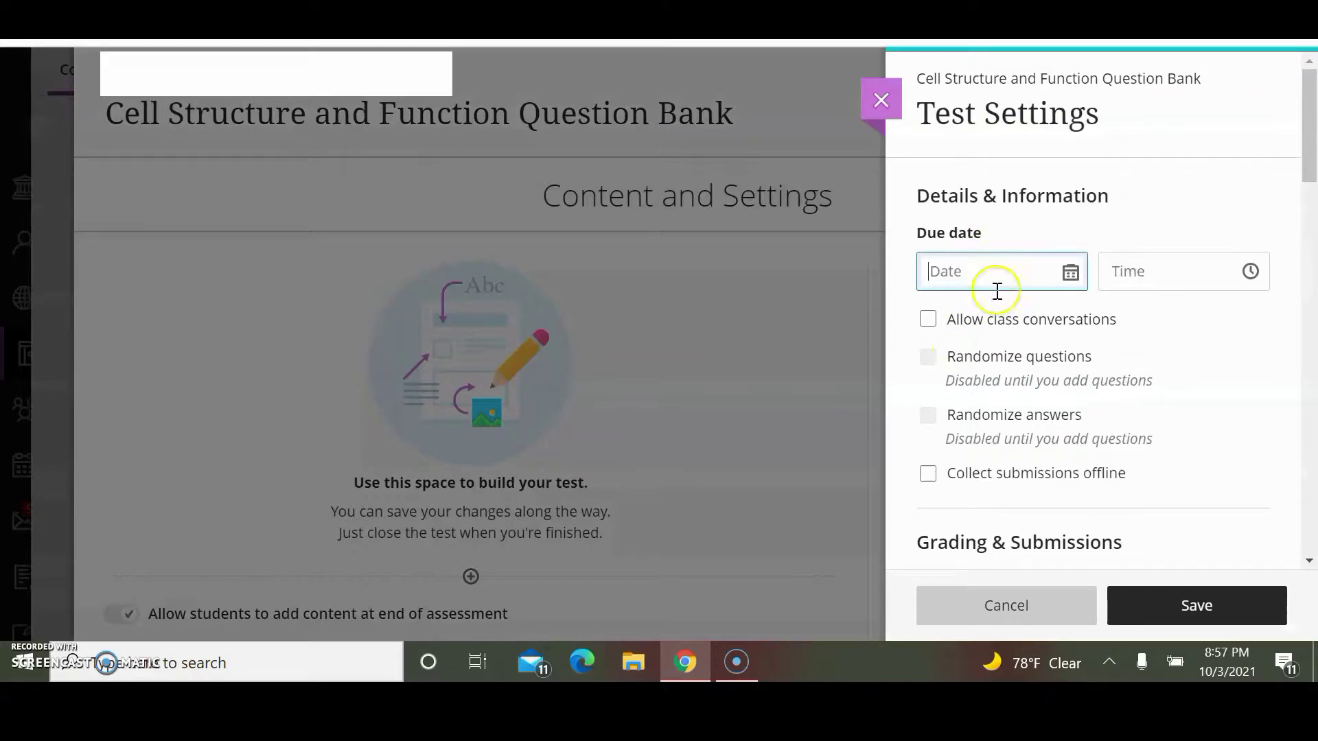
left_click(1134, 604)
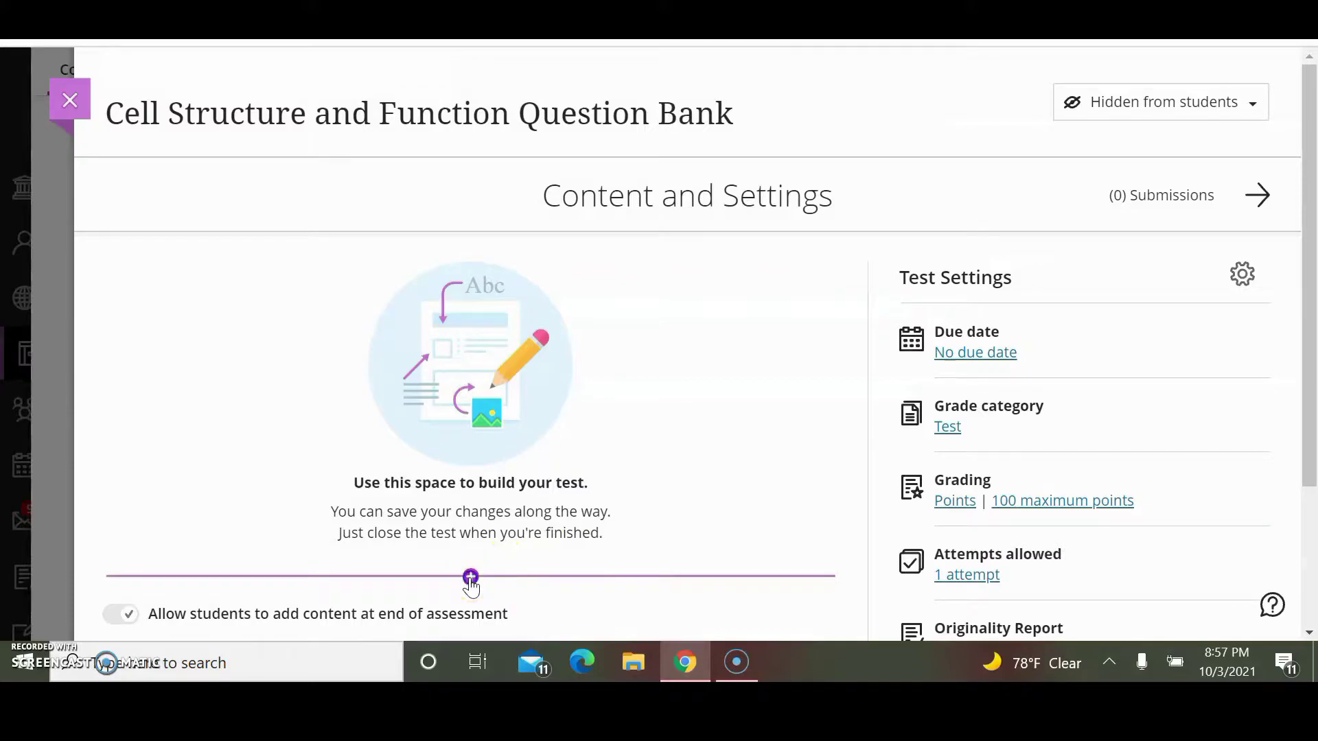
Add a 2-point essay question reading "Which organelle contains ribosomes?" and save it
left_click(471, 576)
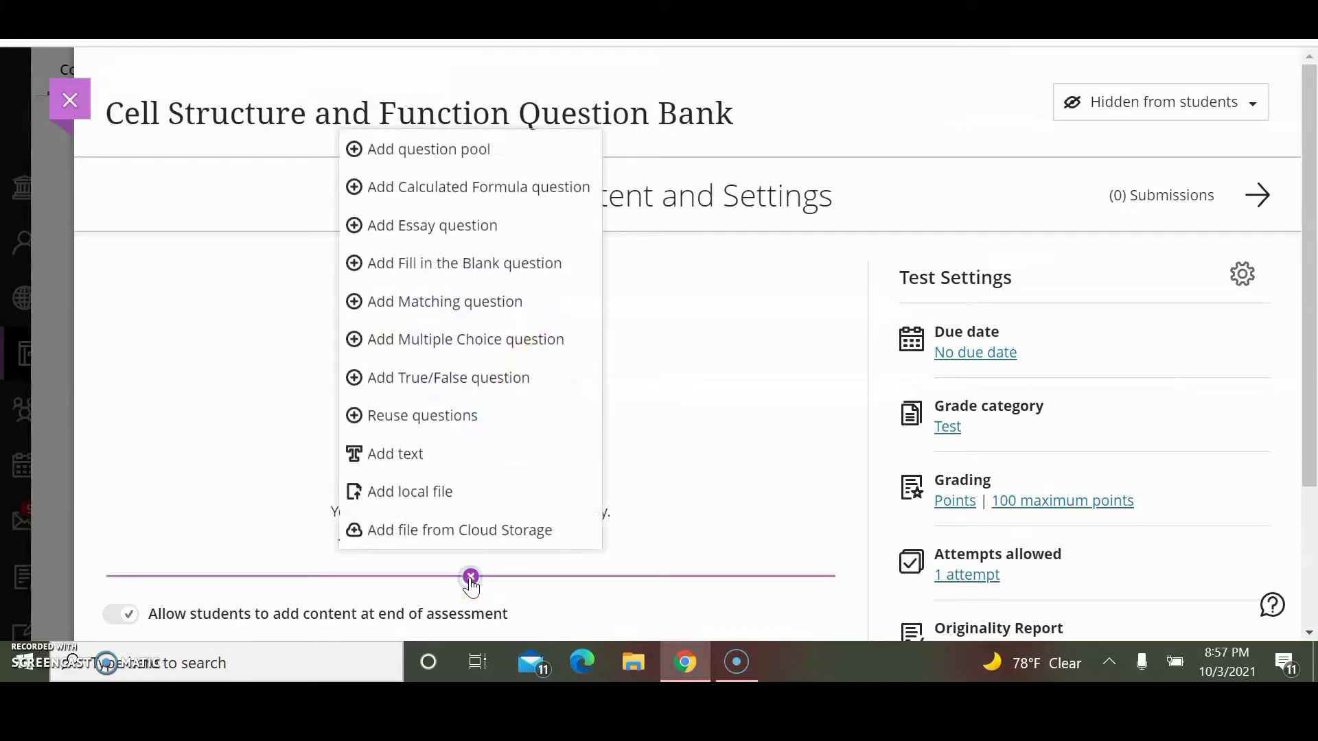
left_click(471, 237)
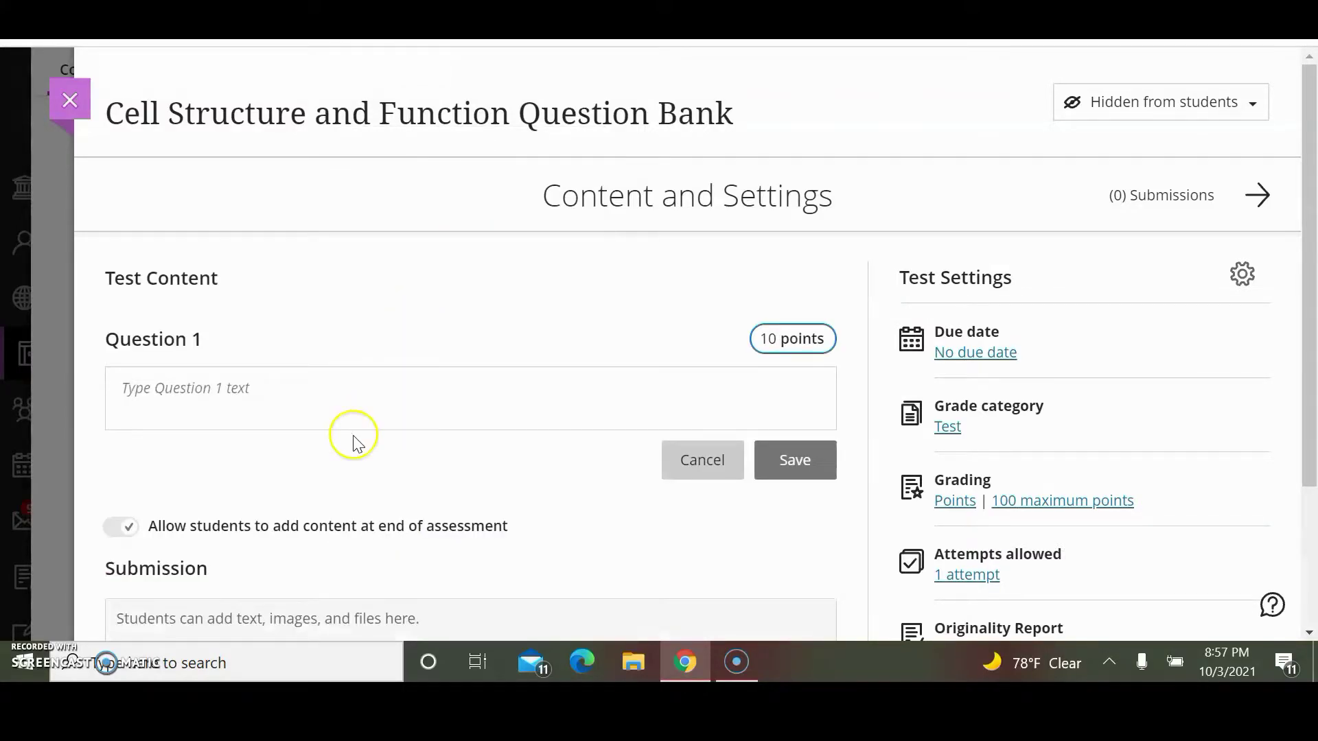
left_click(428, 367)
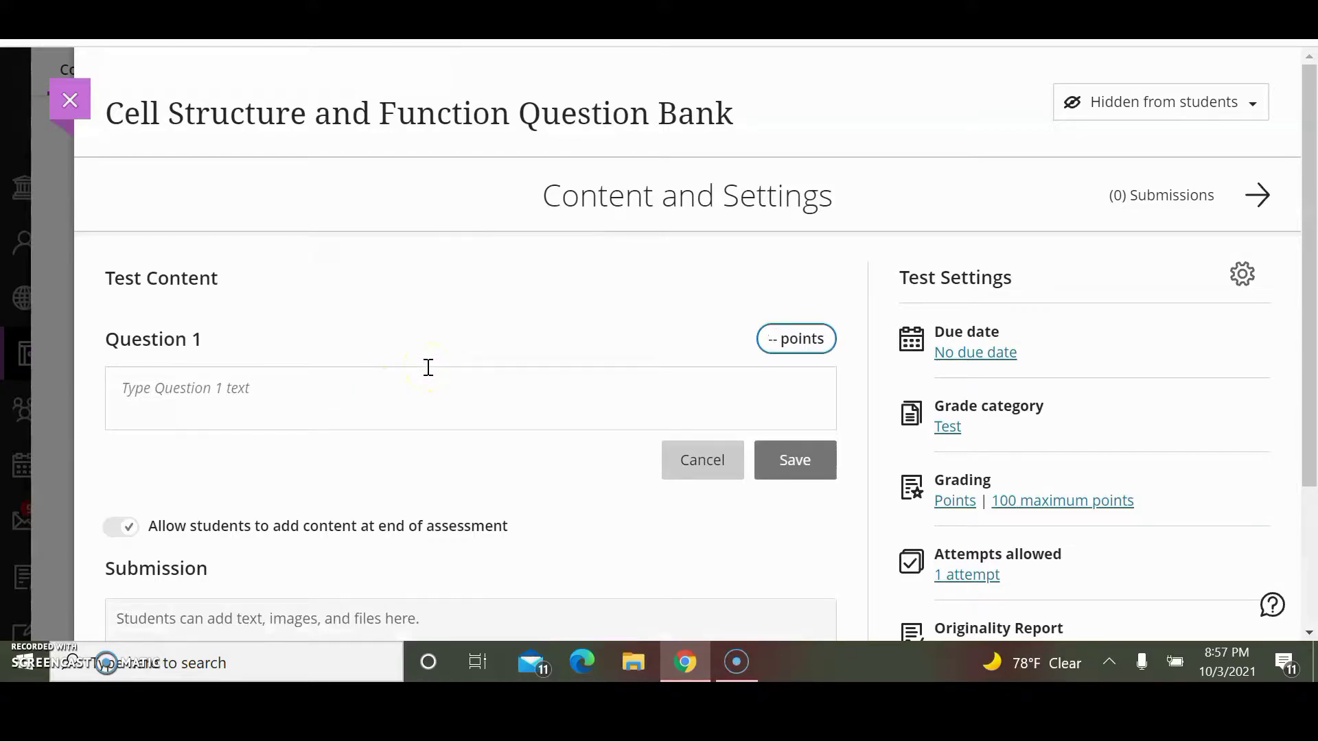
left_click(427, 370)
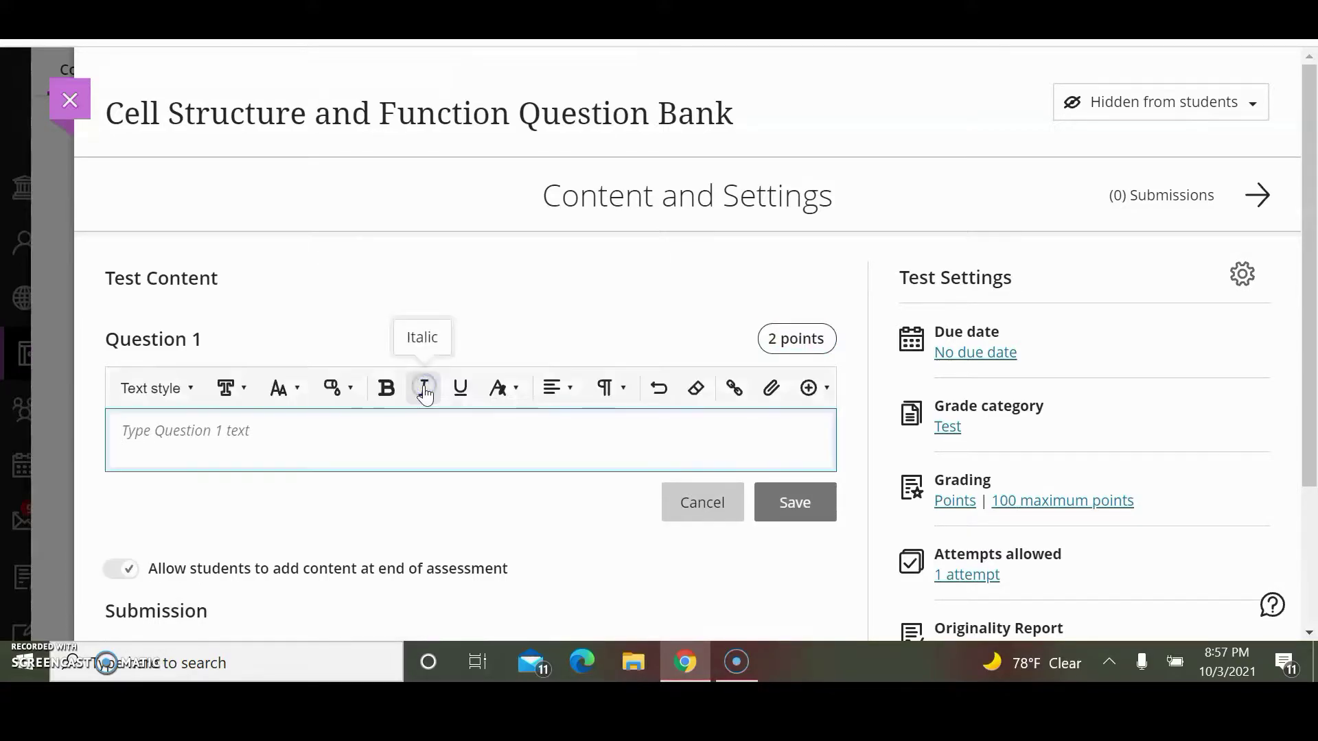
type("Which organe")
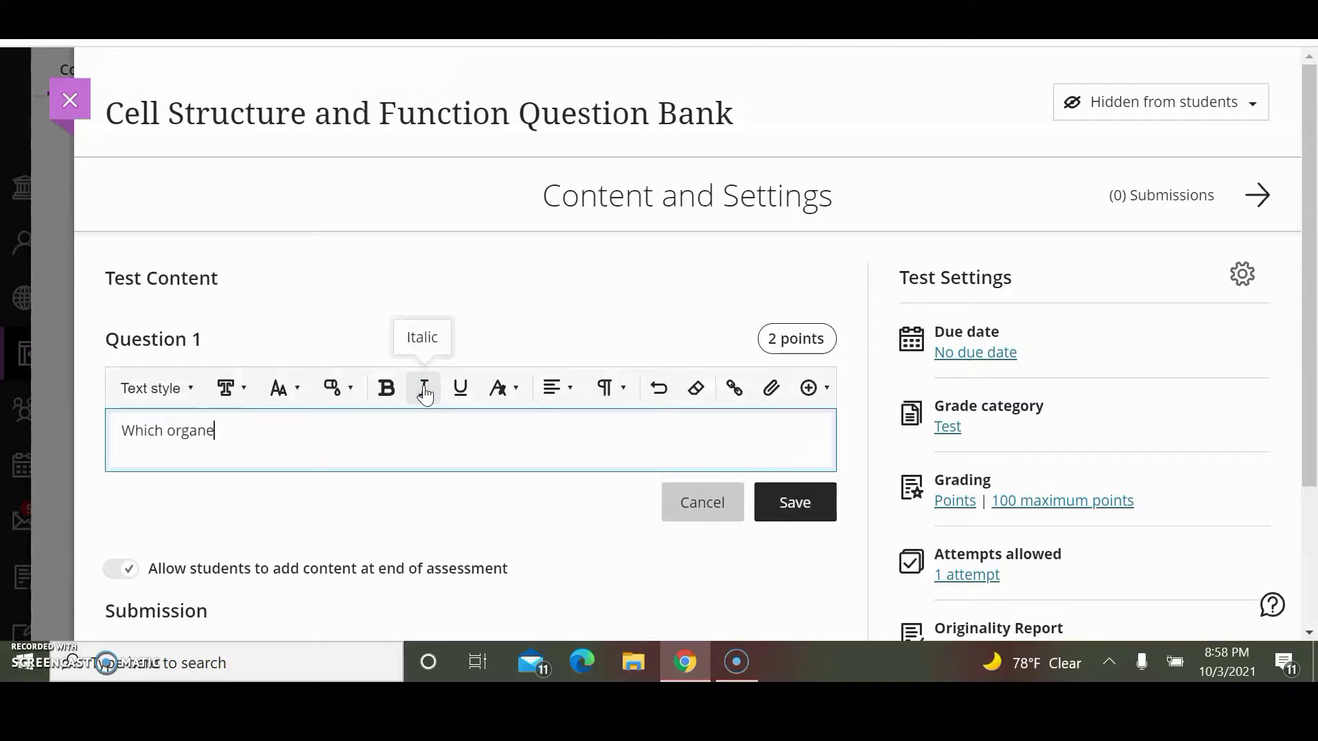
type("lle contains ribosomes?")
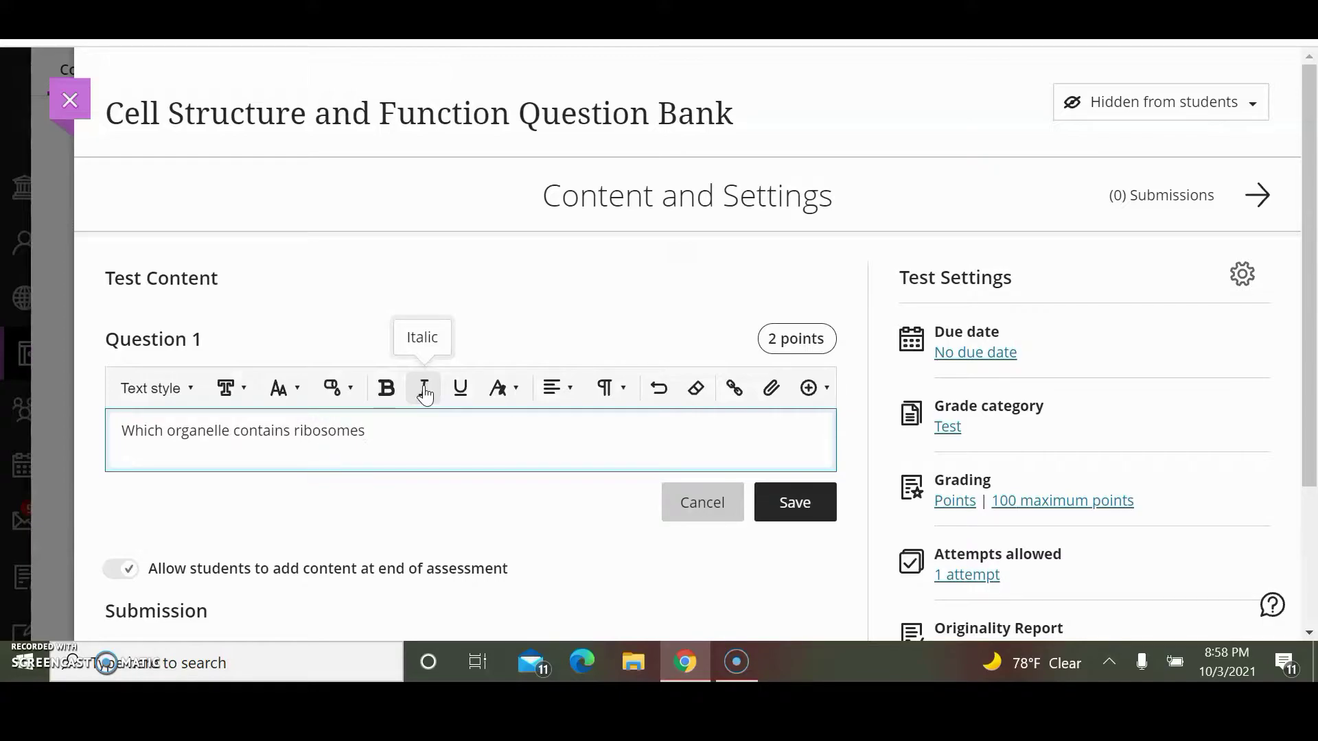
left_click(769, 513)
Add a second essay question below the ribosomes question and set it to 2 points
mouse_move(521, 463)
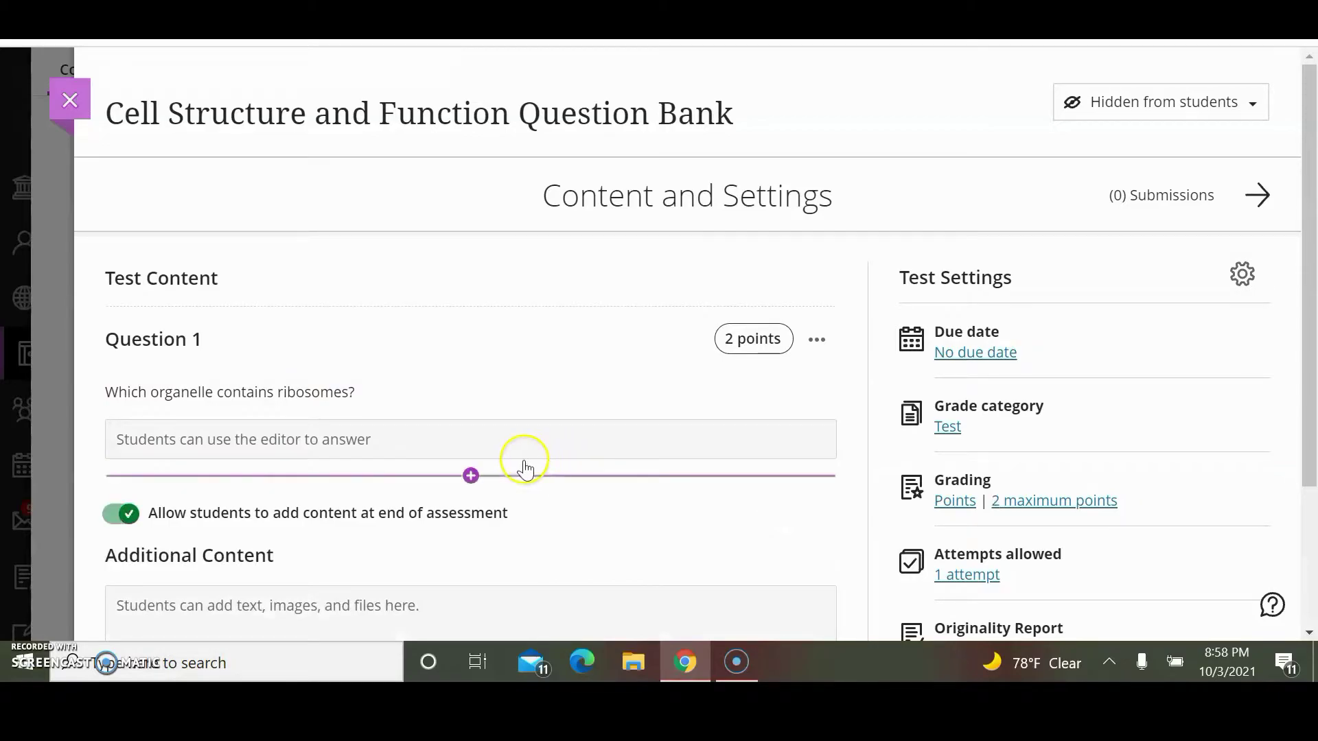
left_click(474, 479)
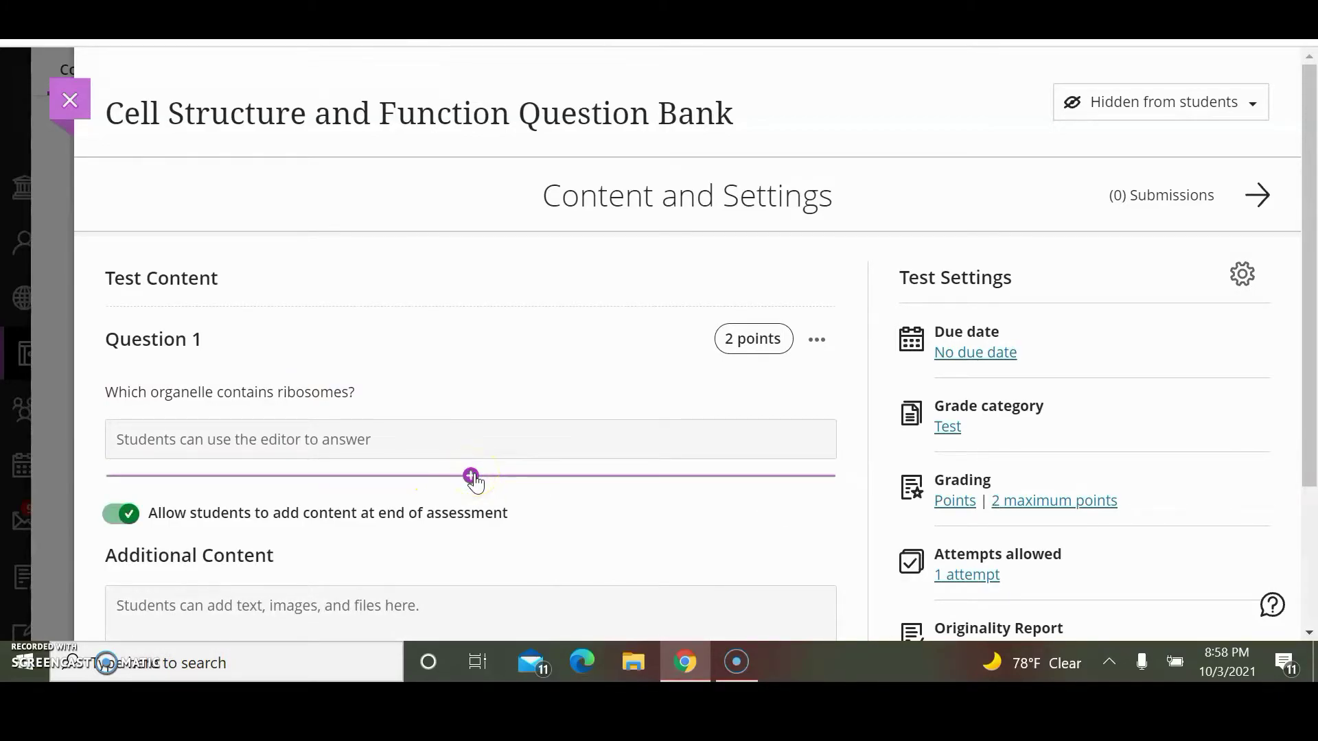
left_click(473, 479)
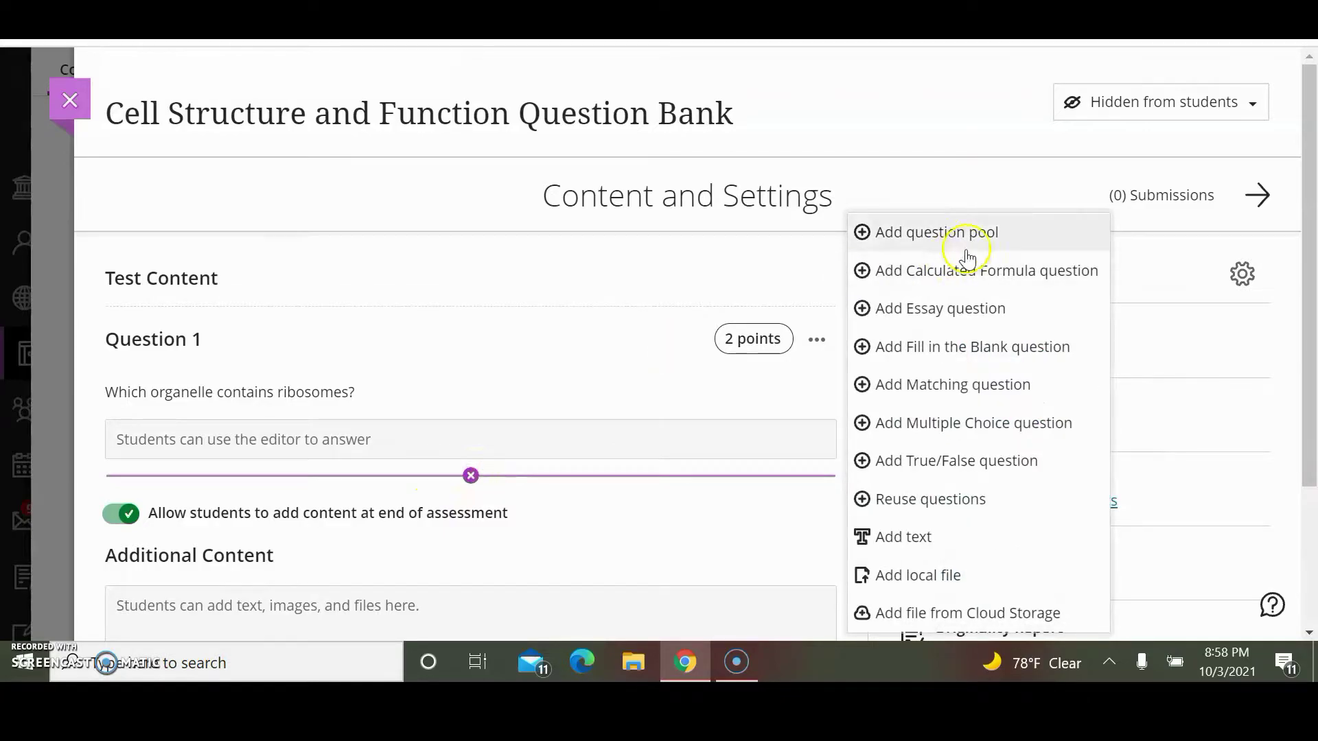
left_click(972, 310)
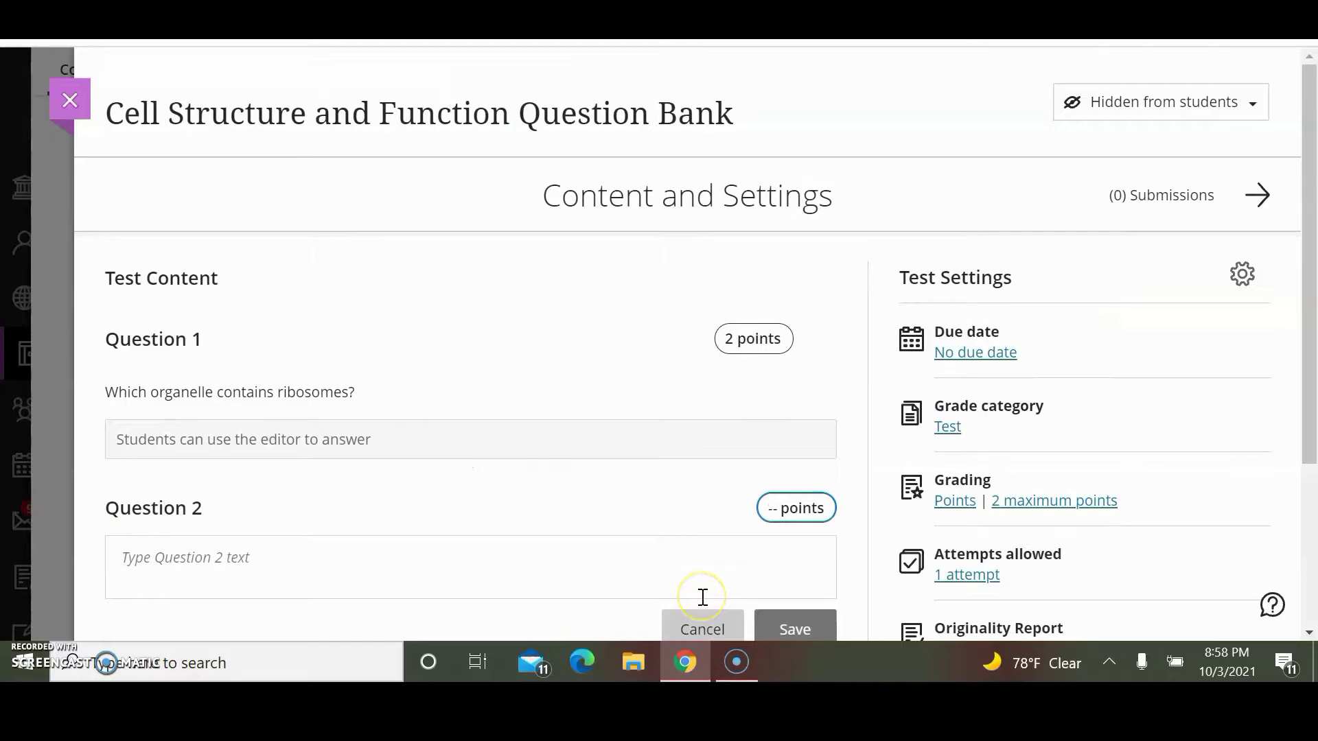
left_click(620, 555)
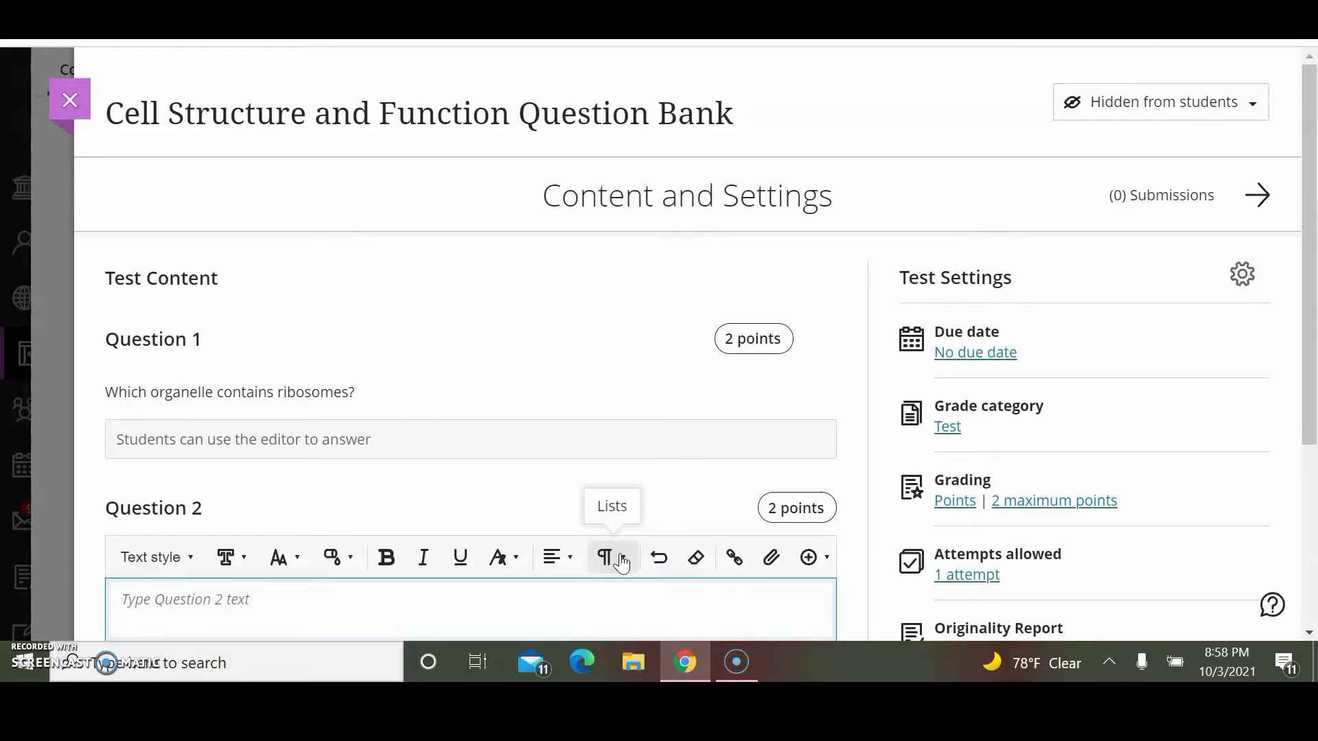
Enter "Which organelle produces ATP?" as the text of Question 2 and save the question
type("Wh")
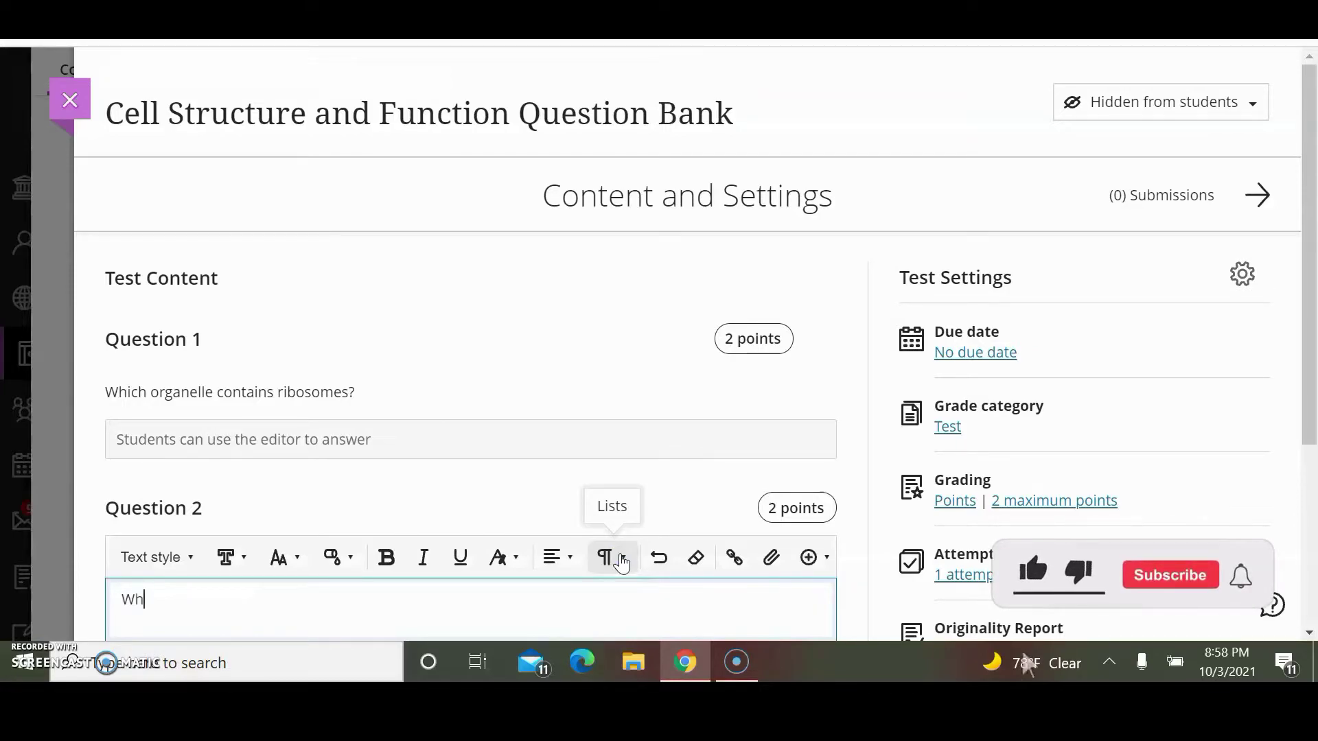
type("c")
key("BackSpace")
type("ich organe")
key("BackSpace")
type("anel")
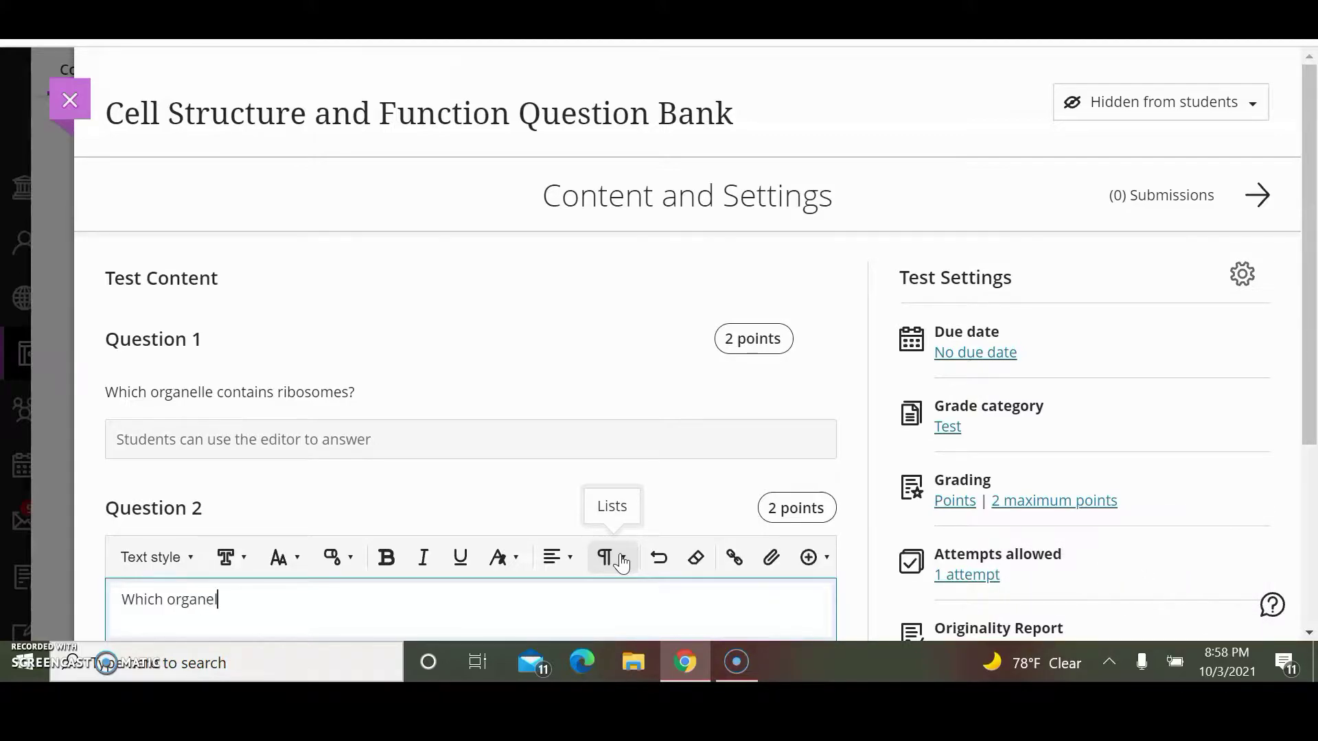
type("le contains")
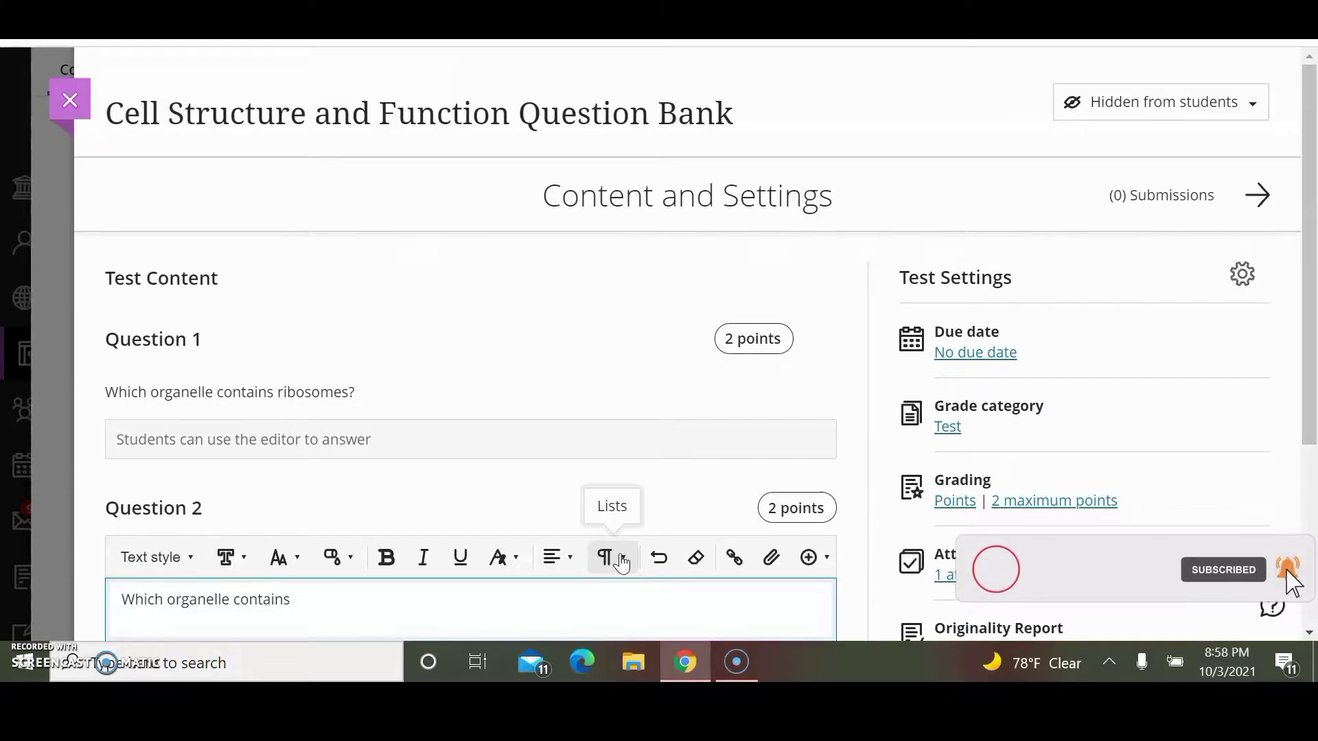
type("produces ATP?")
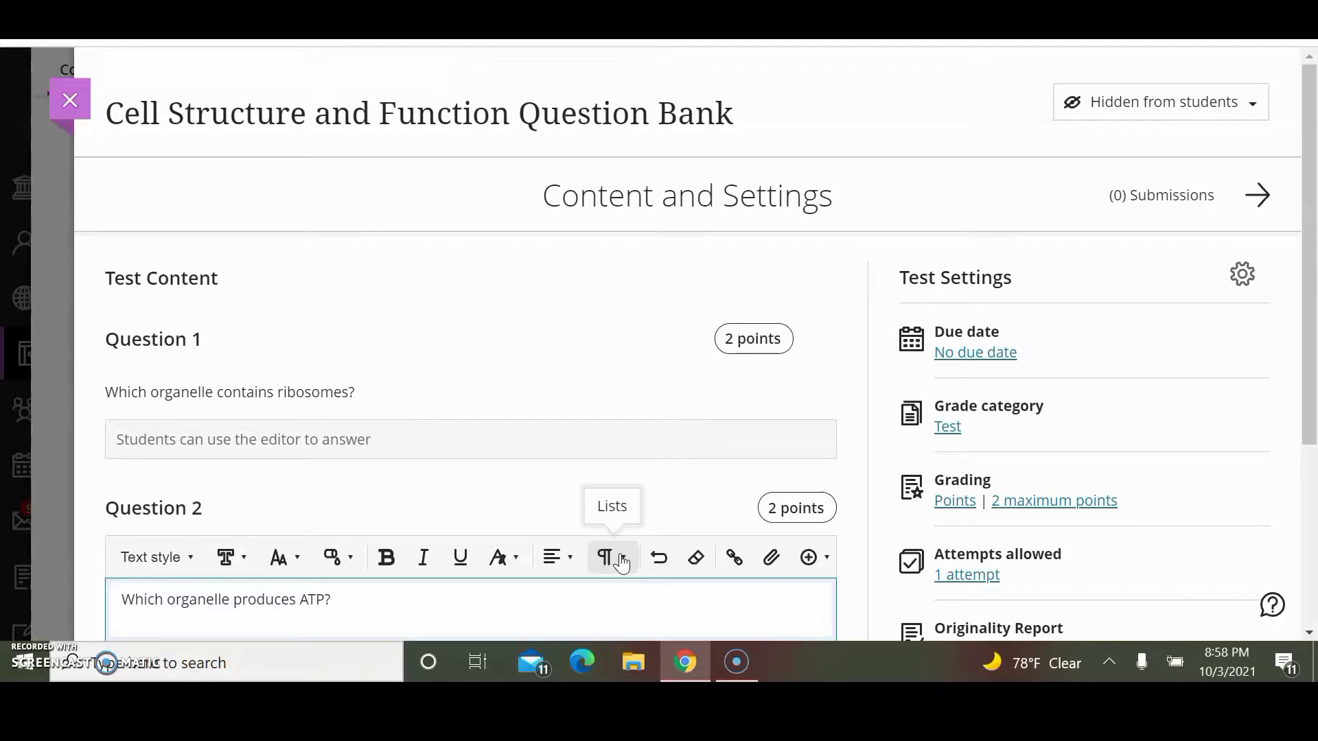
scroll(622, 563, "down", 3)
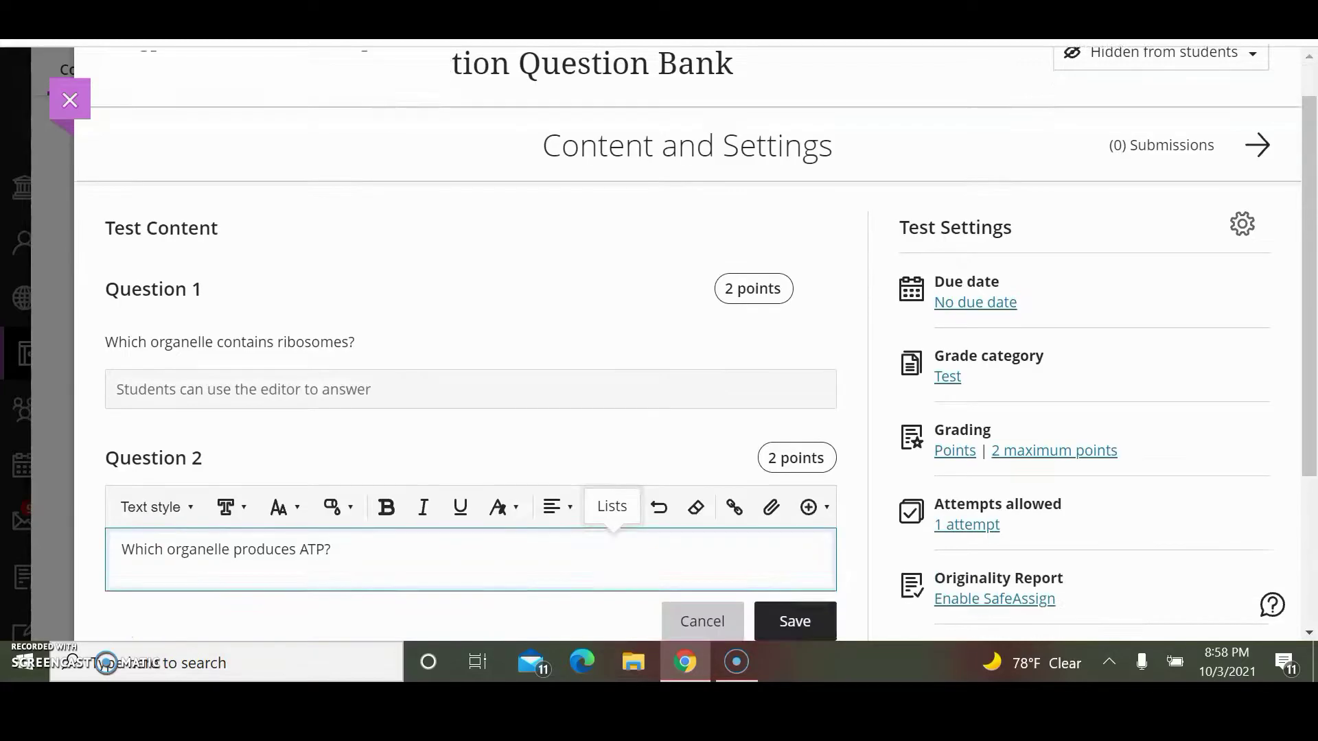
left_click(794, 492)
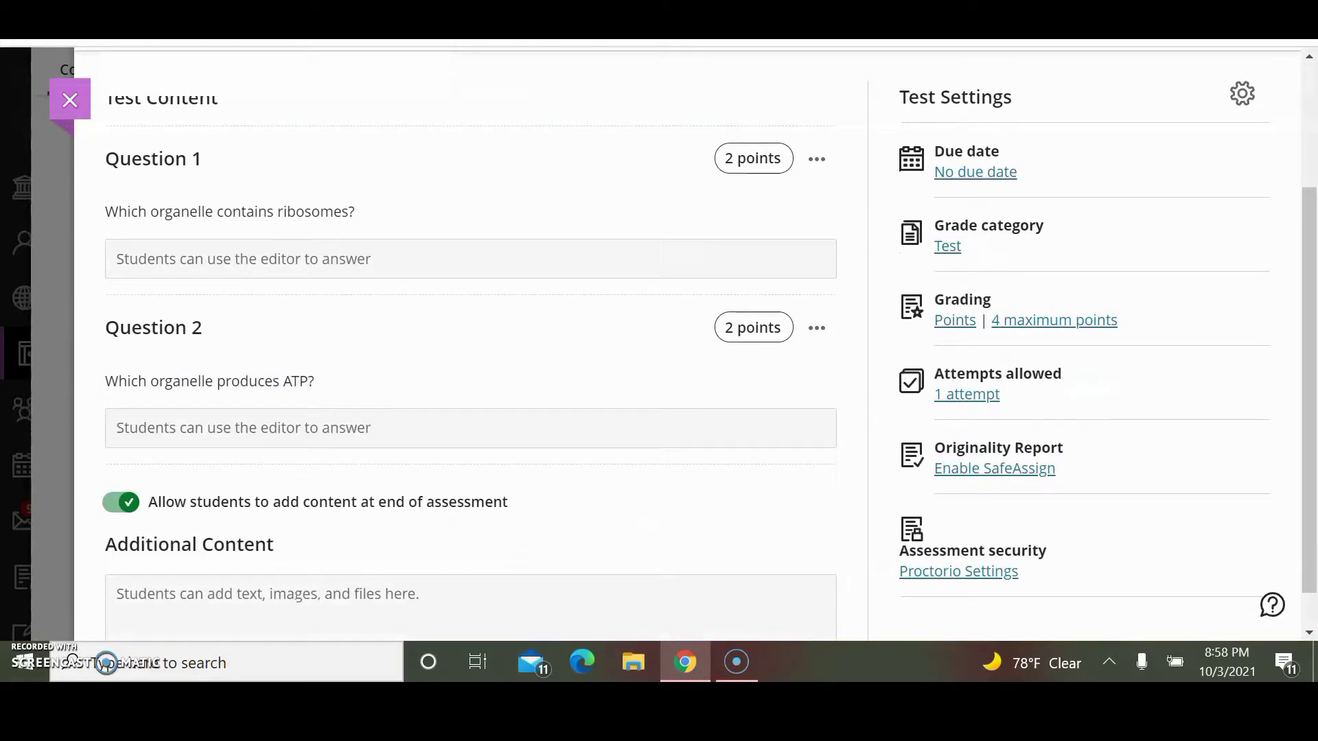
Close the test and move the World War 2 and Cell Structure and Function question banks into the Question Banks folder
scroll(686, 343, "up", 3)
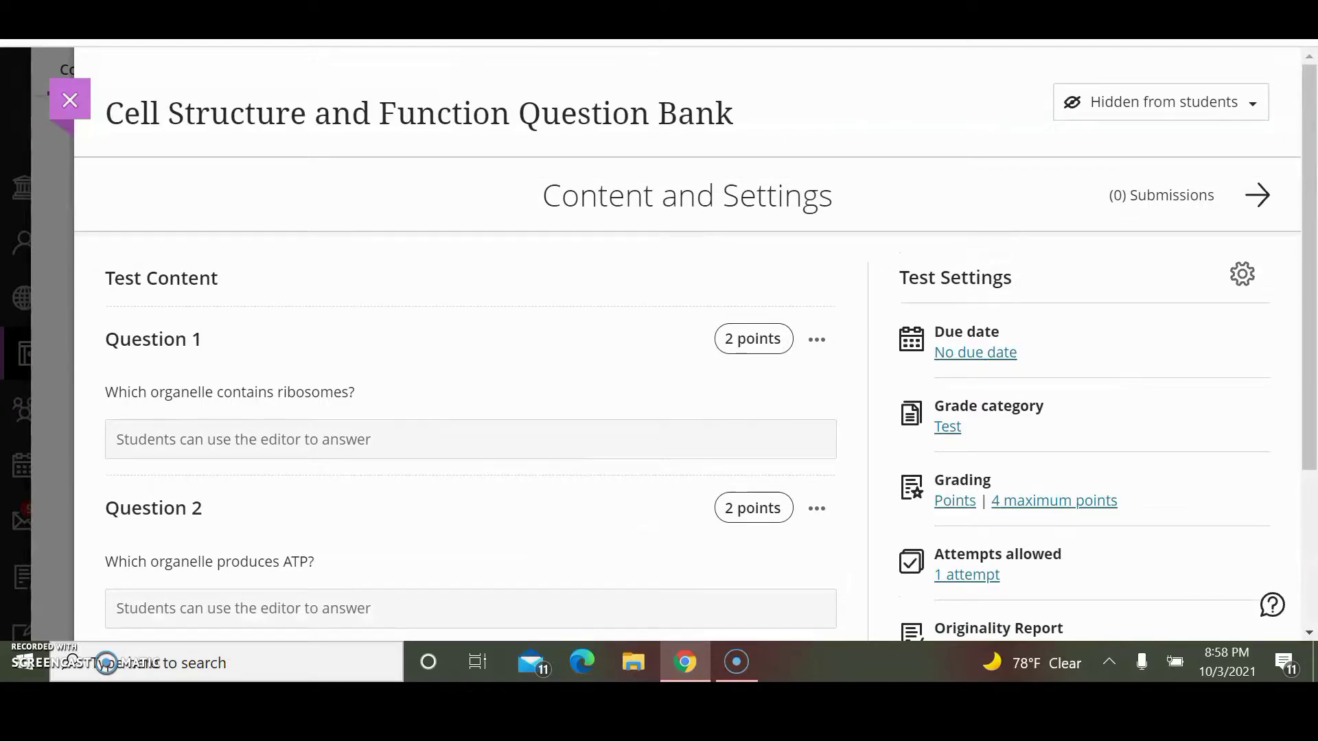
left_click(70, 100)
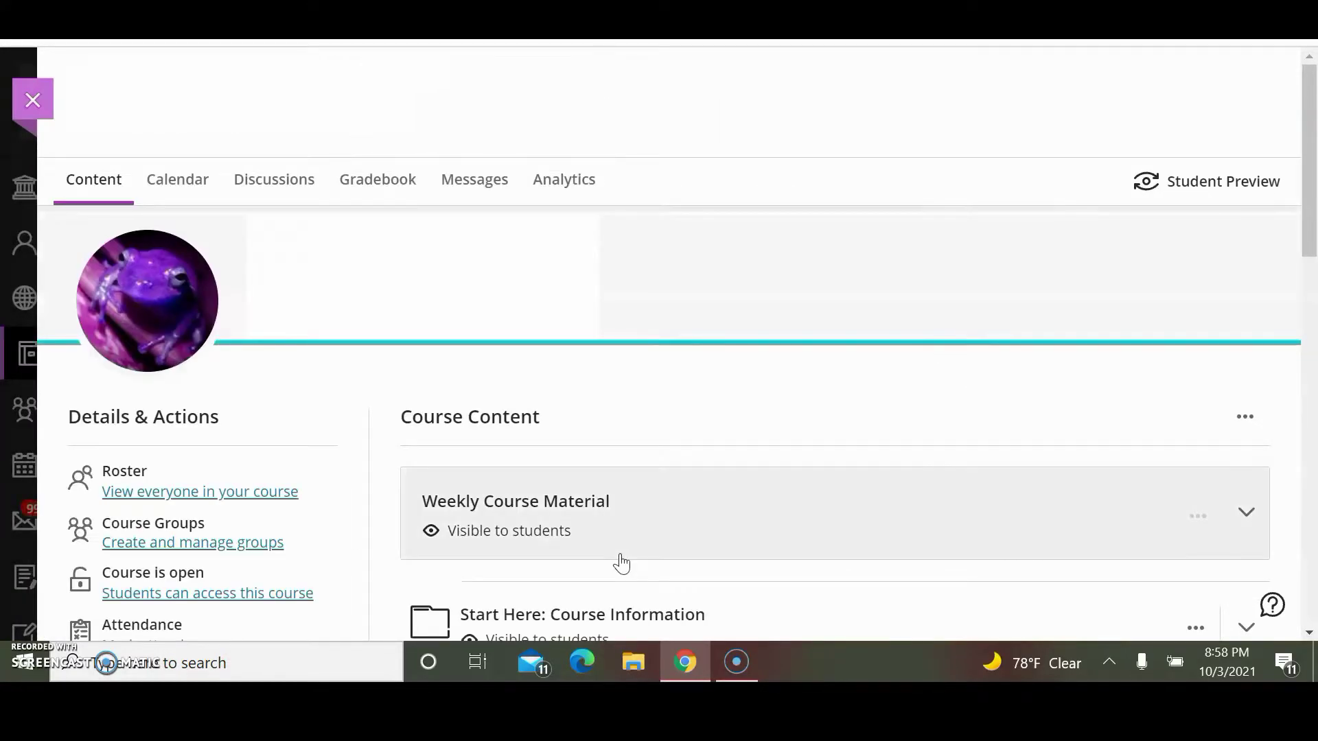
scroll(622, 563, "down", 15)
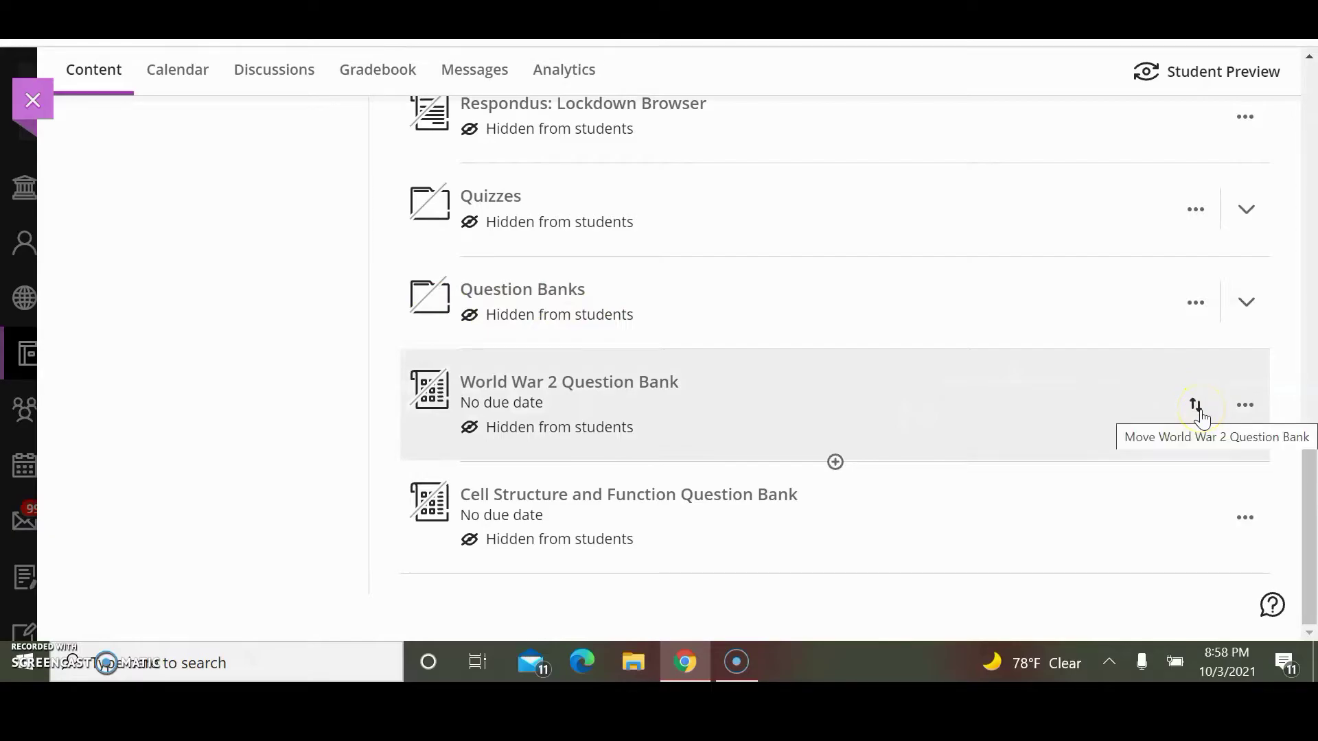
left_click(1196, 419)
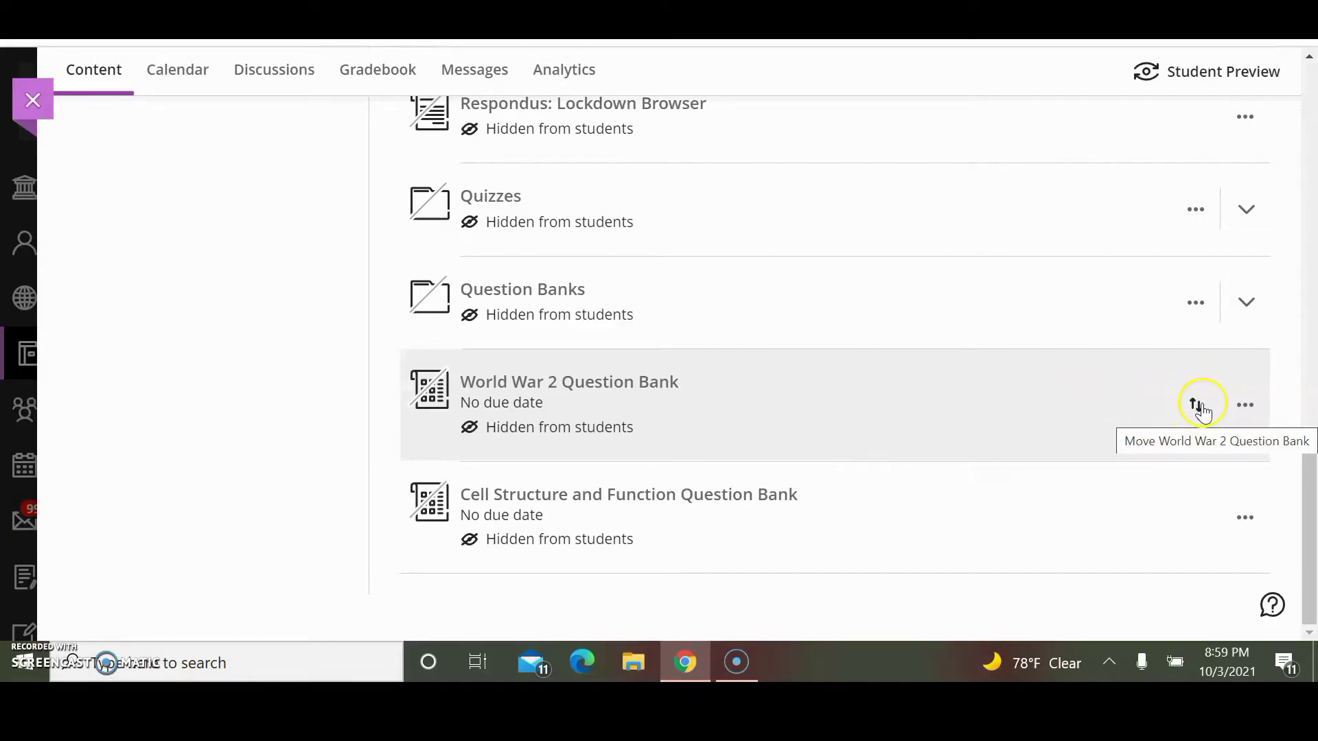
left_click_drag(1195, 410, 1179, 365)
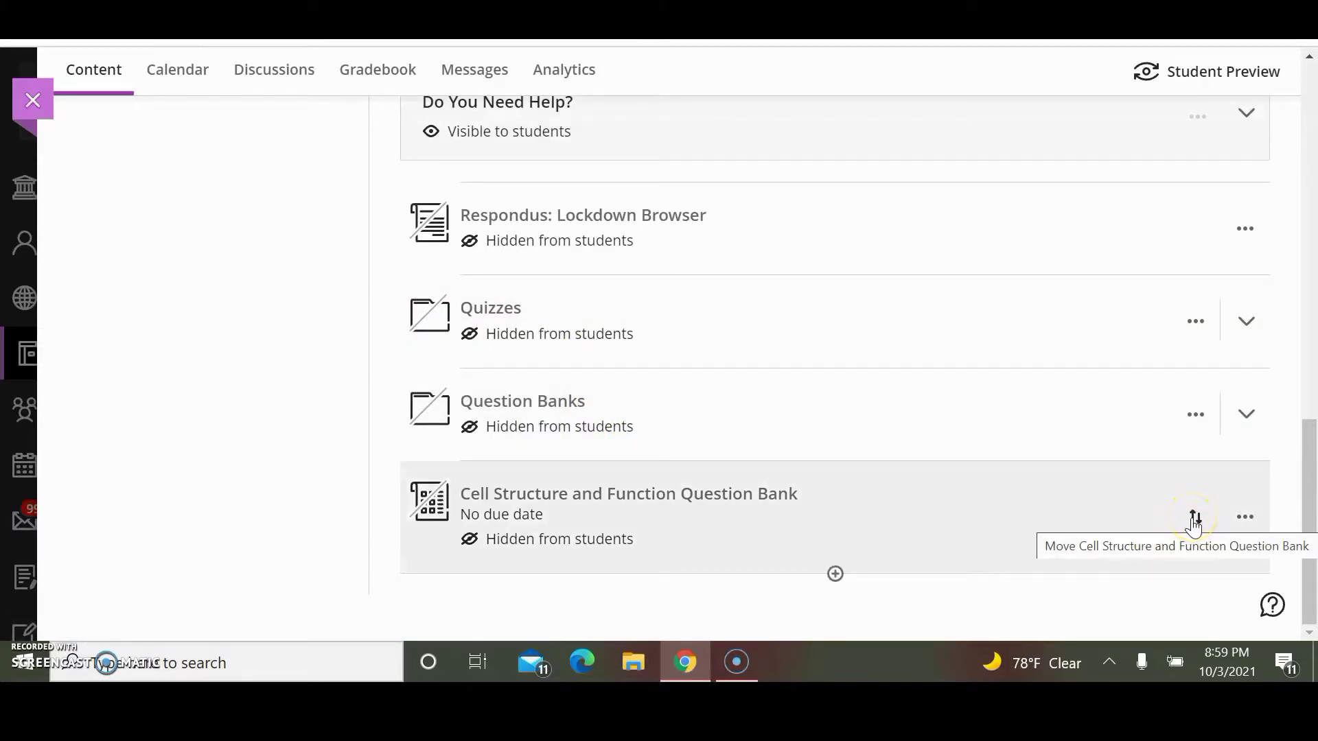
left_click_drag(1195, 520, 1175, 464)
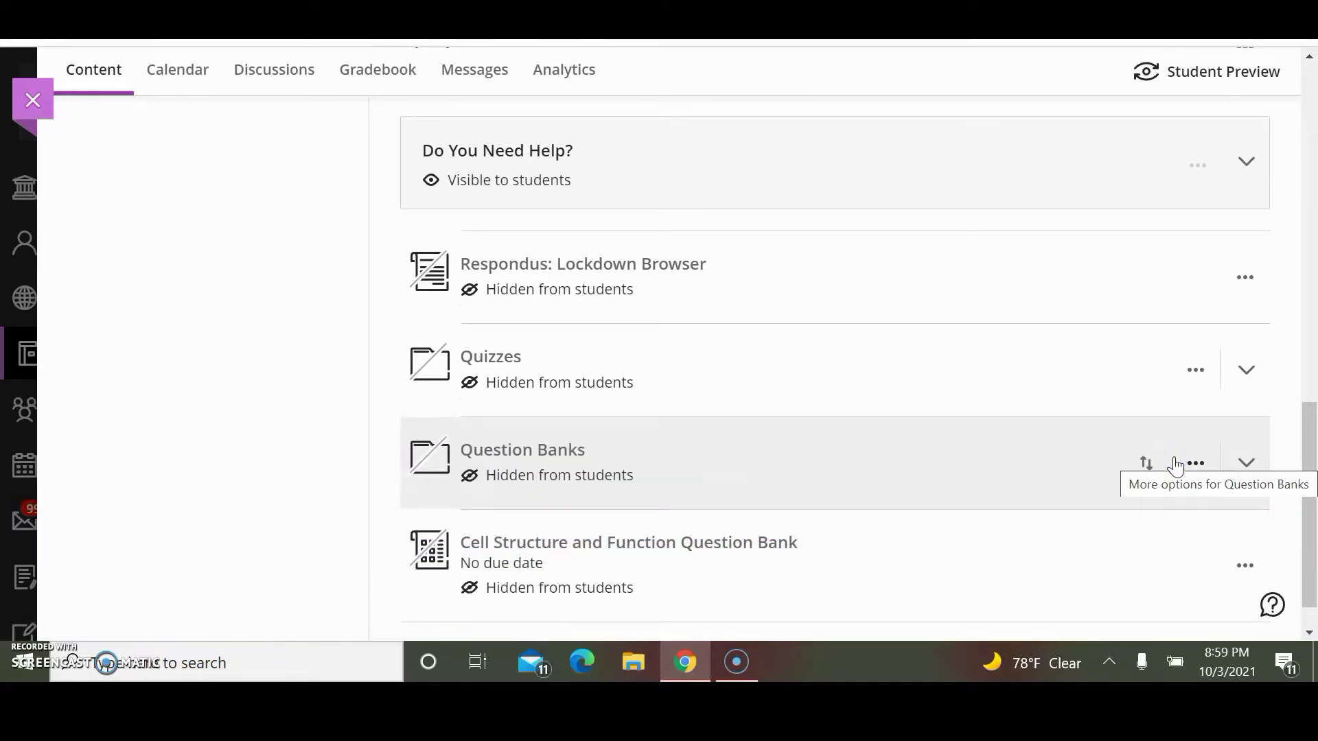
left_click_drag(1195, 571, 1171, 453)
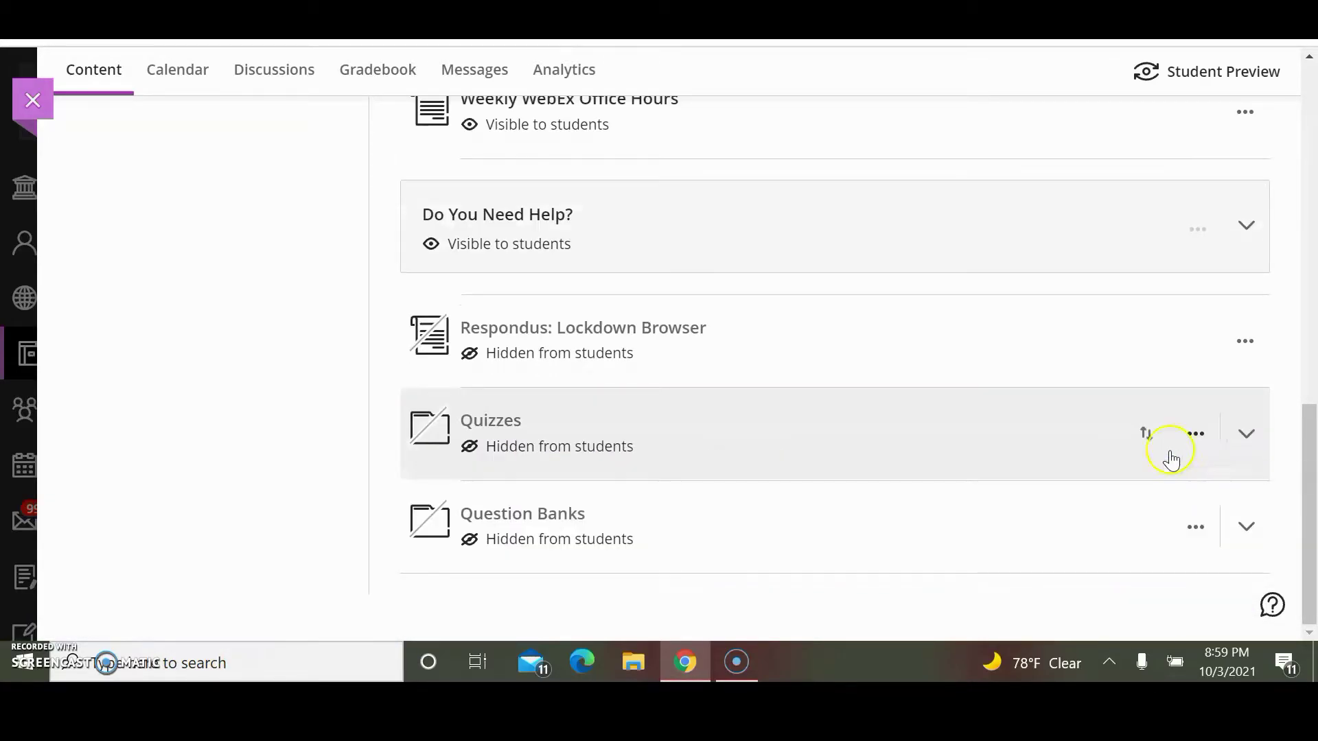
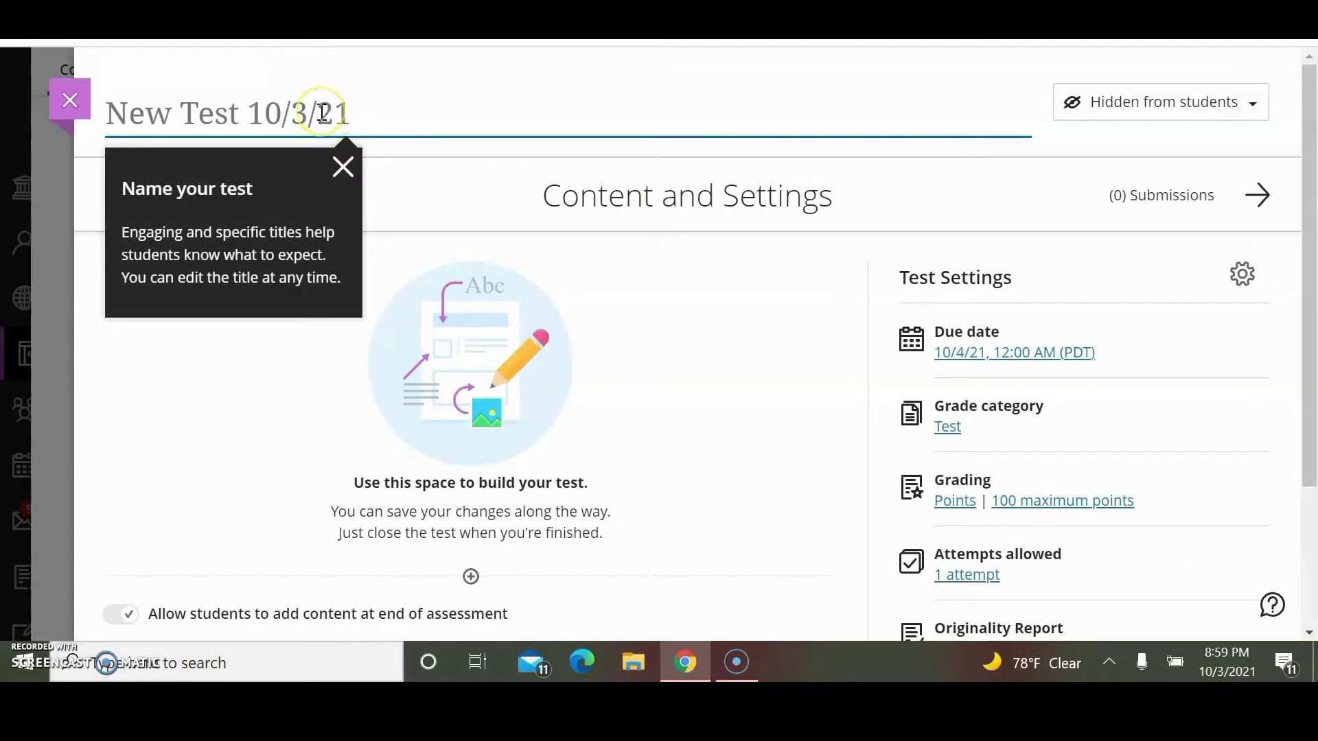
Name the new test "Quiz 1" and set its due date to 10/18/21 at 5:00 PM
type("Quiz 1")
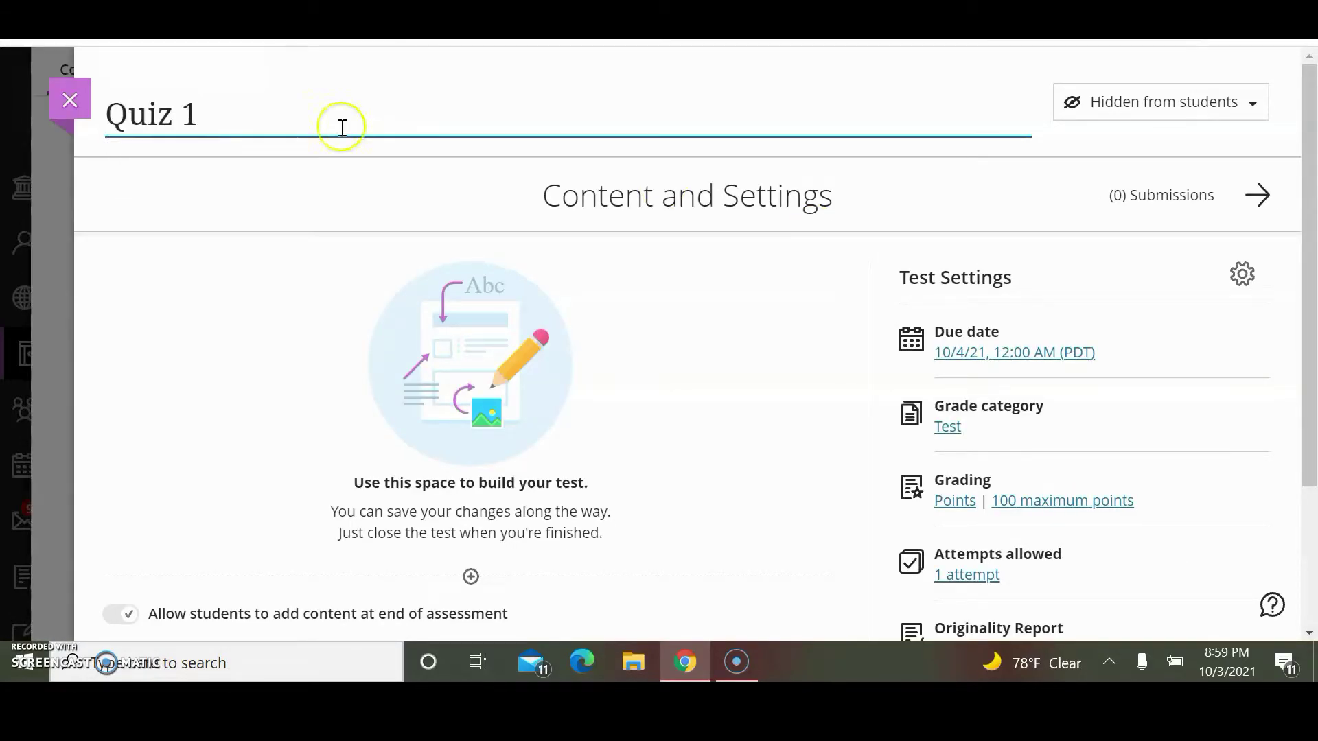
left_click(949, 363)
left_click(949, 363)
left_click(954, 301)
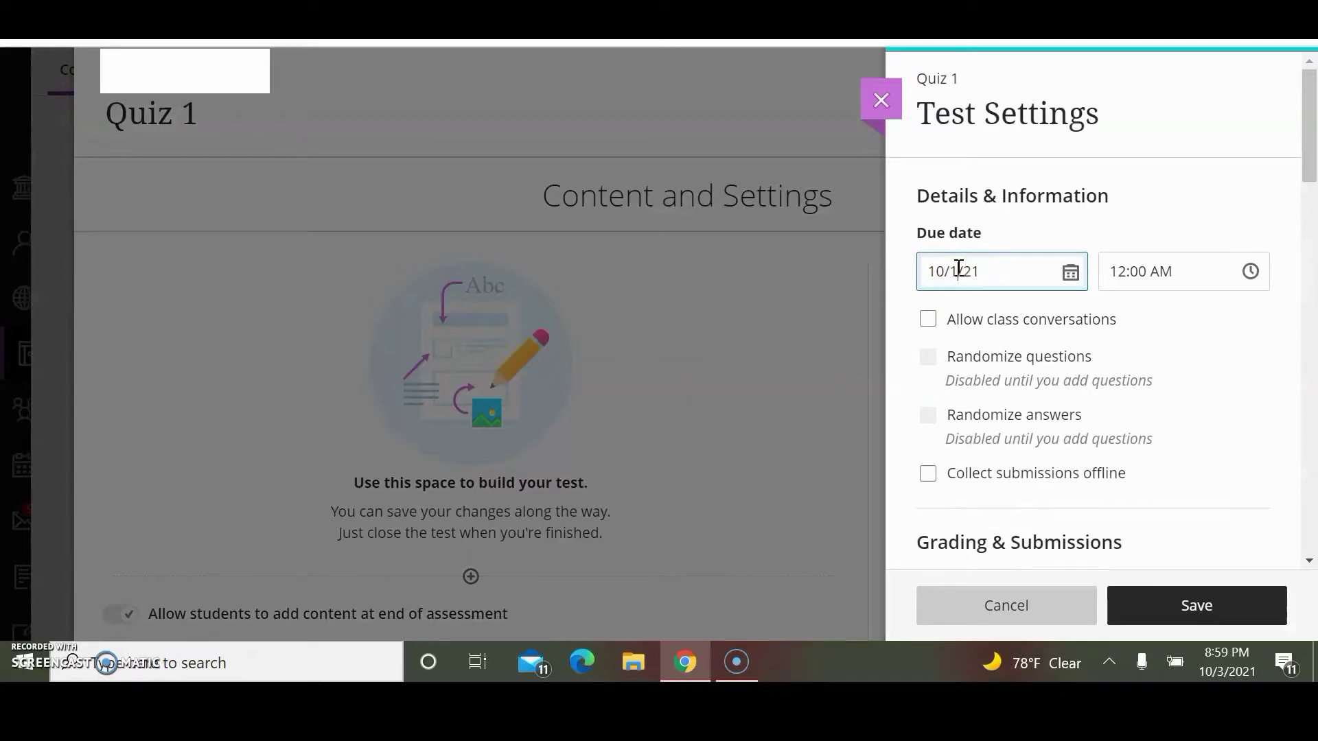
left_click(1129, 275)
left_click(1127, 278)
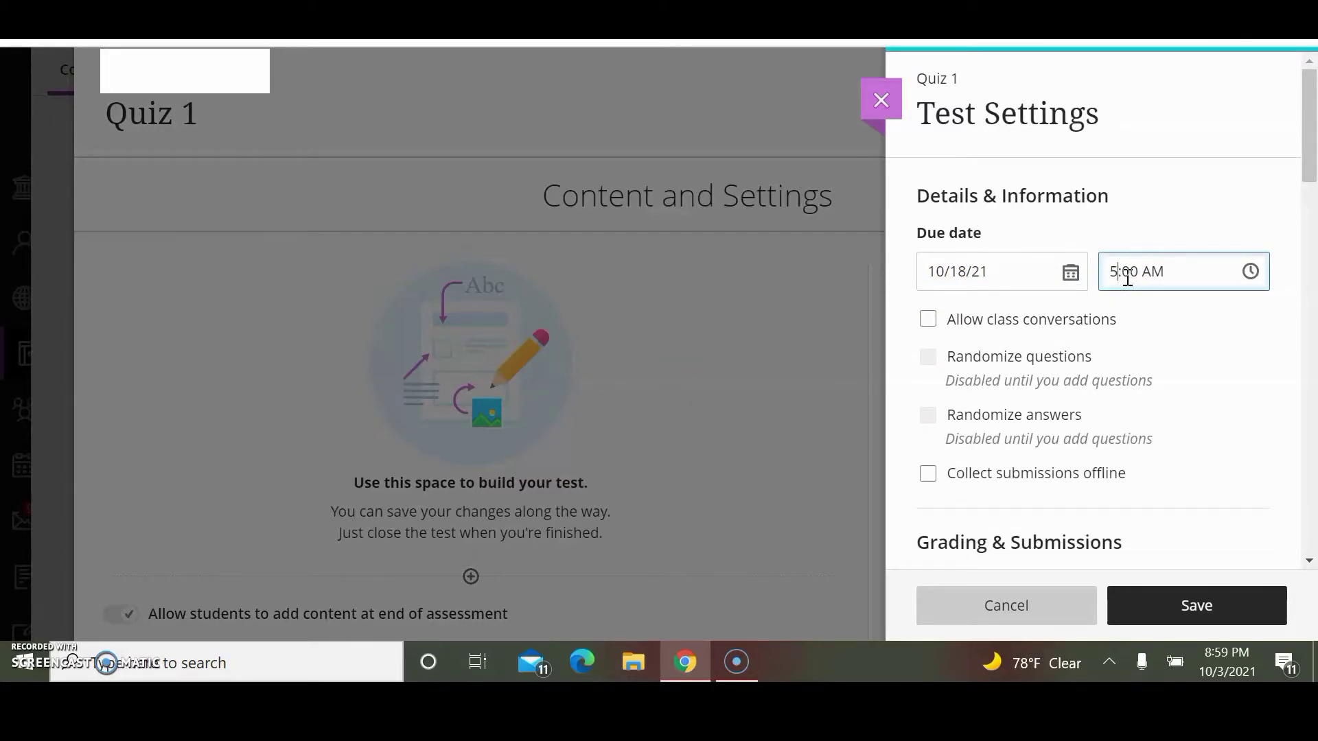
left_click(1249, 273)
left_click(1256, 334)
left_click(1159, 610)
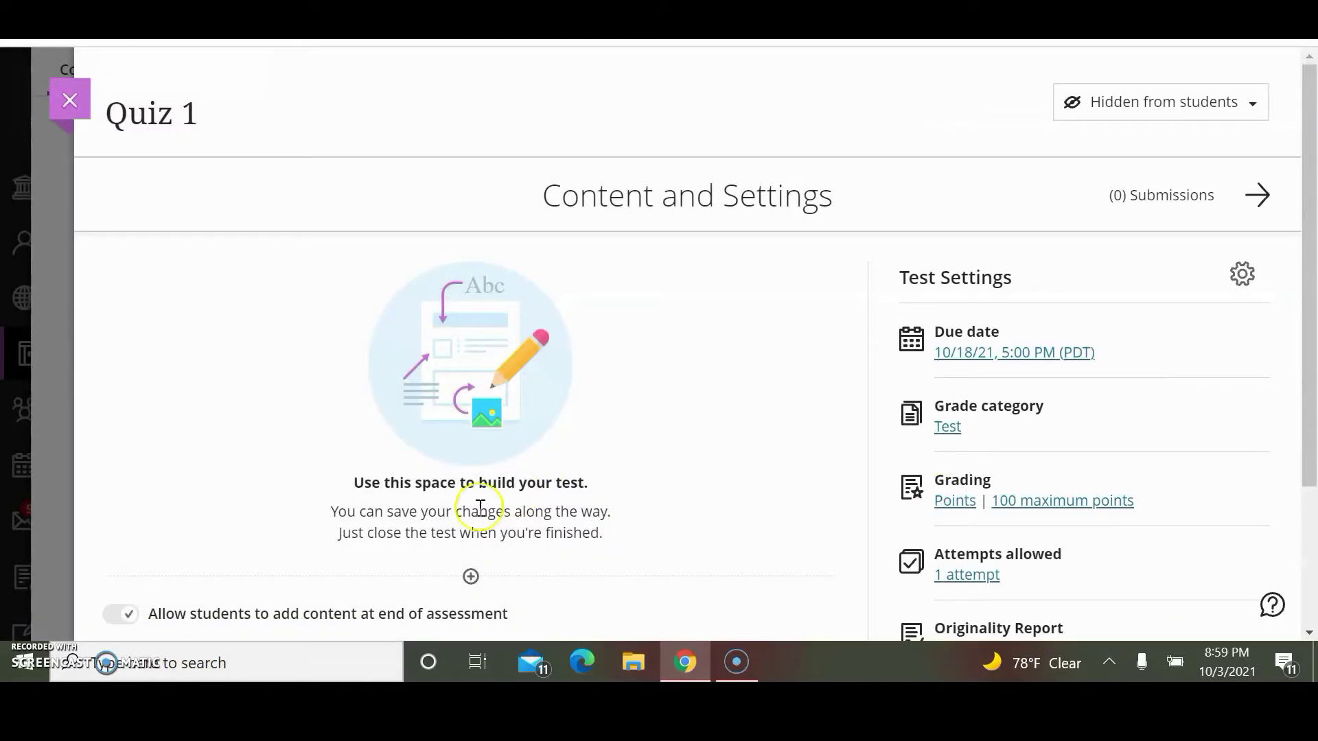
Start adding a question pool to Quiz 1 and filter its source to the World War 2 Question Bank
left_click(472, 581)
left_click(470, 583)
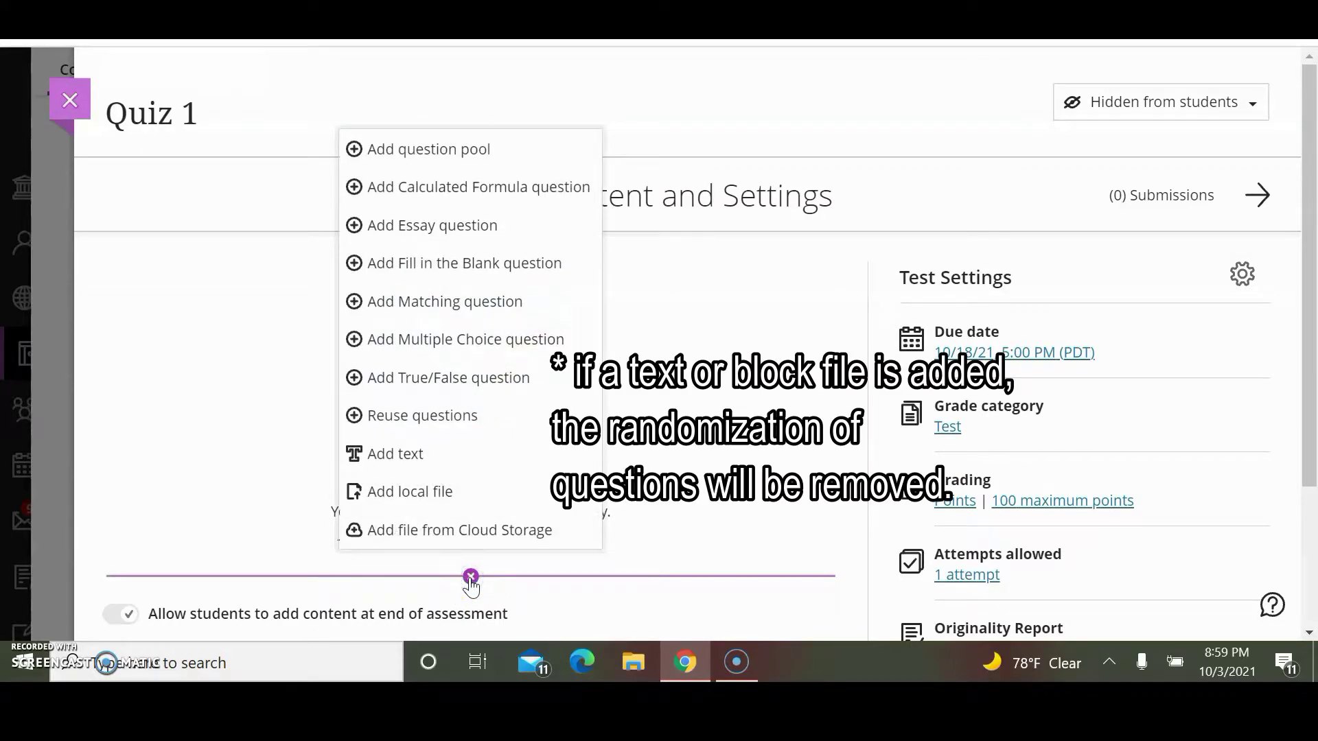
left_click(419, 151)
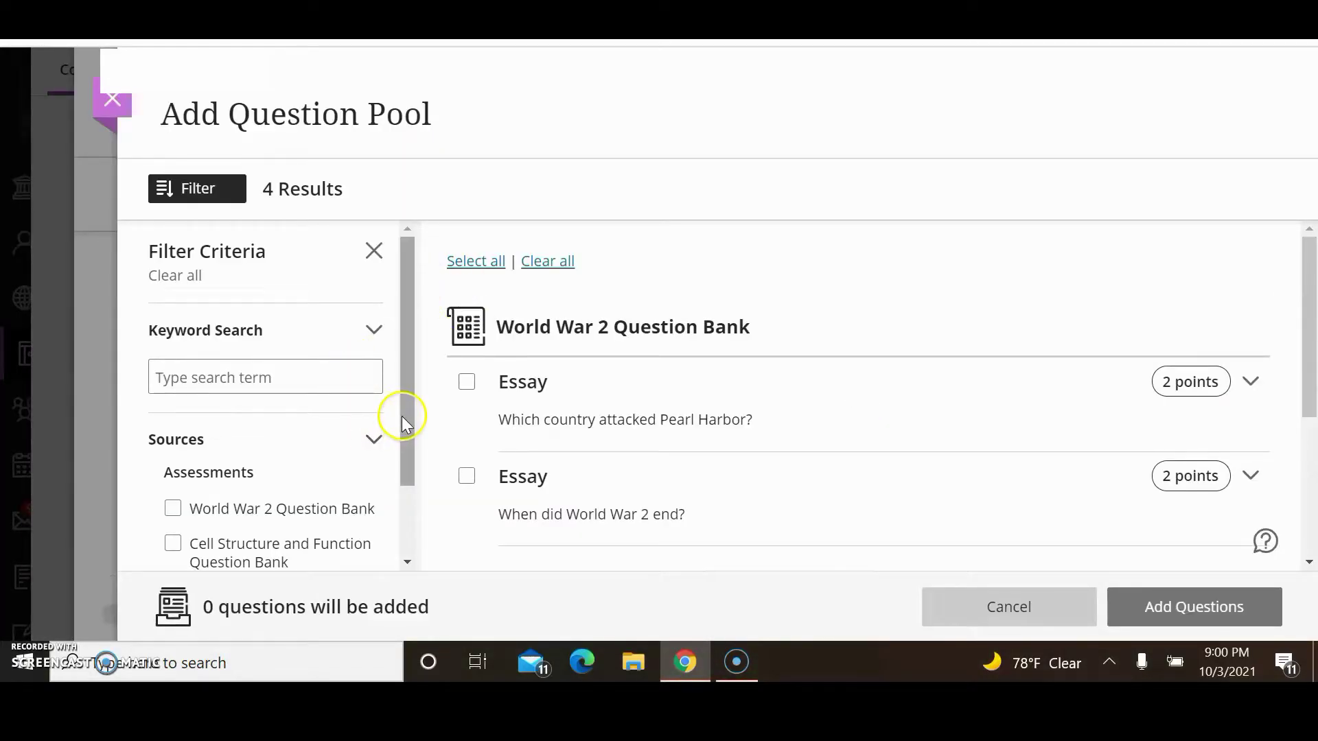
left_click_drag(402, 417, 414, 508)
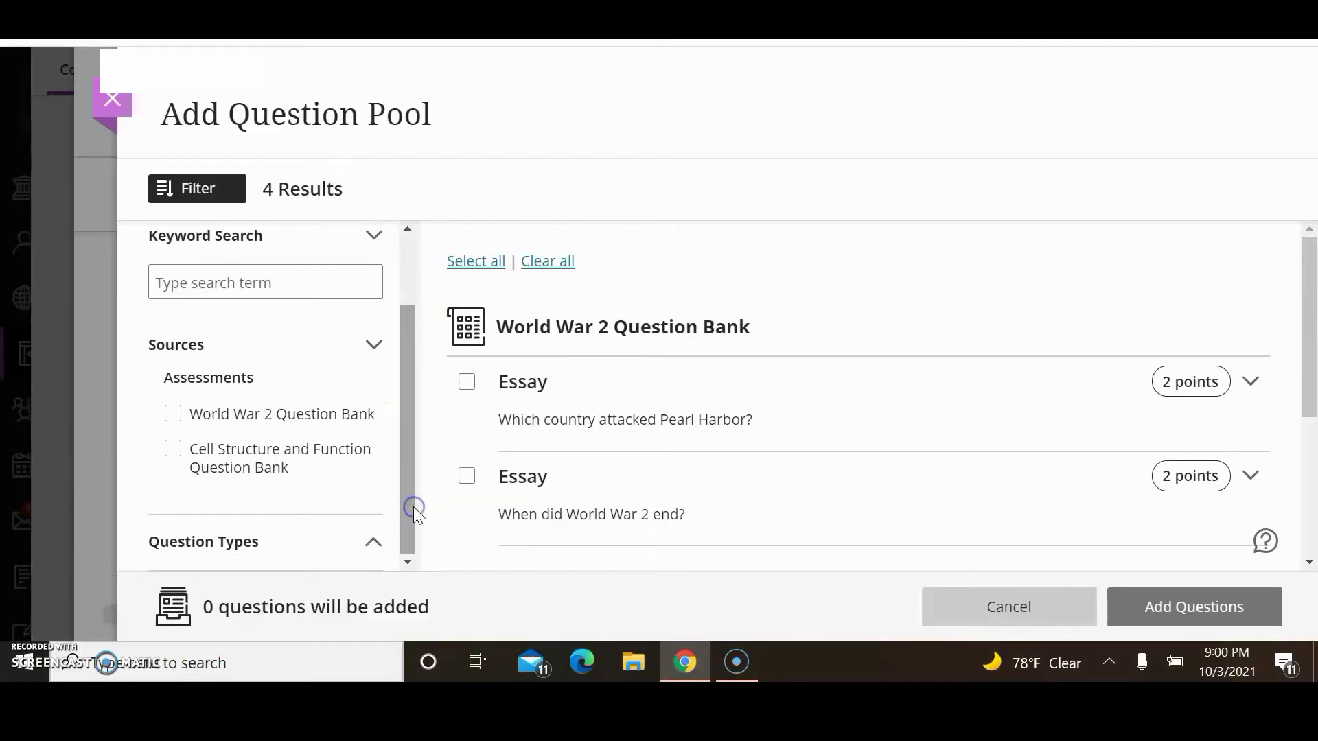
left_click(173, 415)
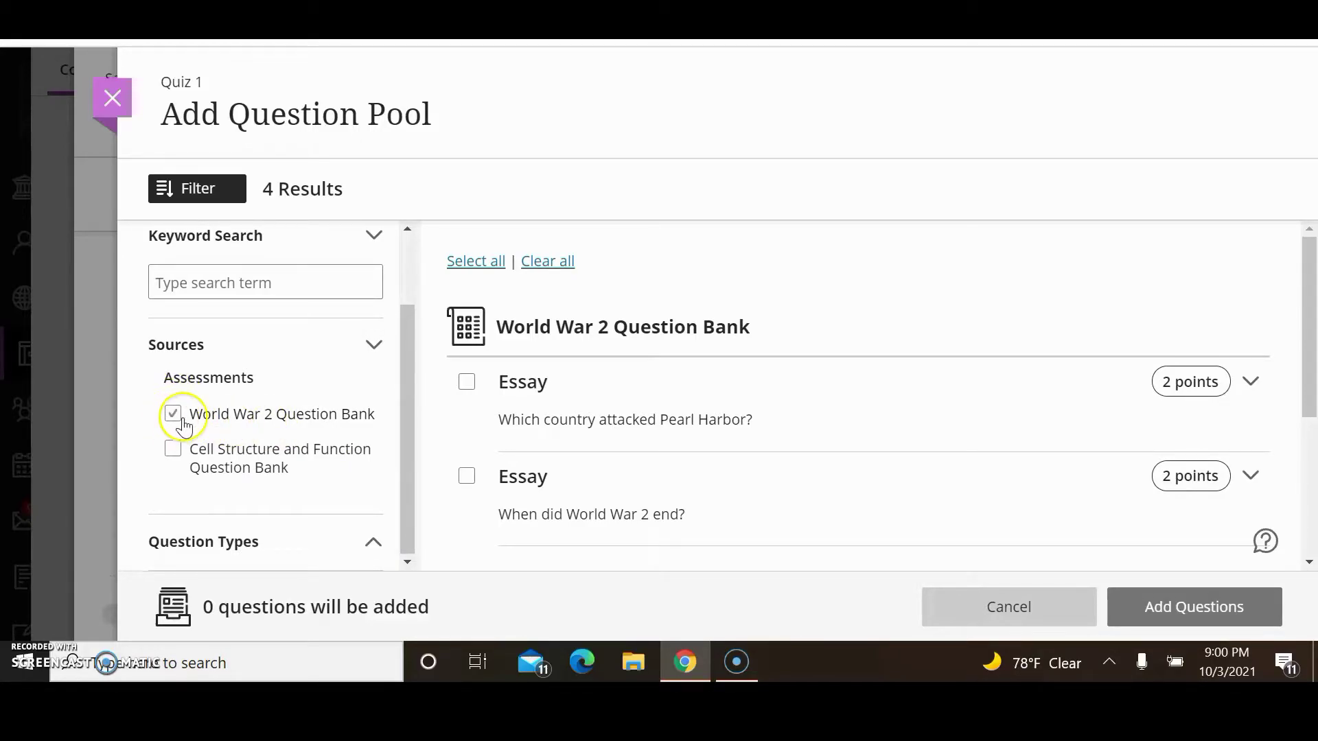
left_click(169, 418)
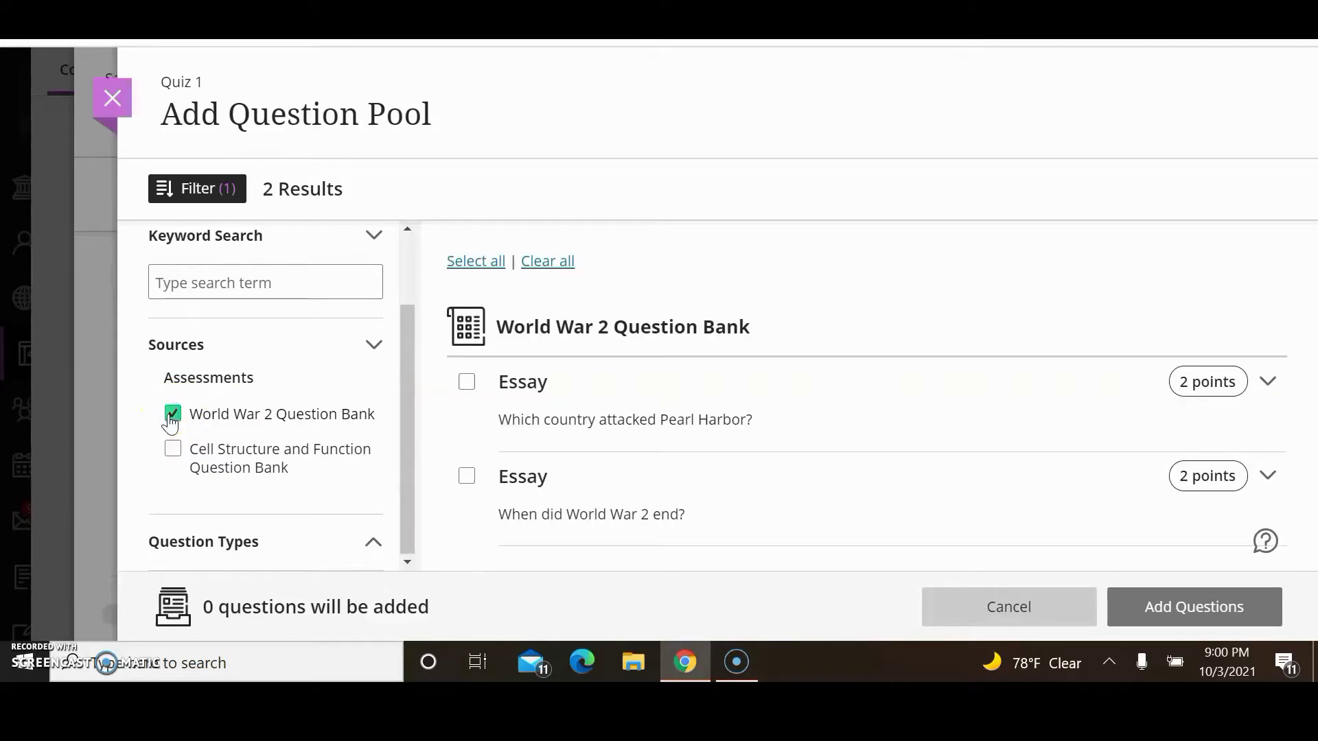
Add all the filtered World War 2 questions as a pool worth 2 points each, displaying 1 question to students, and save it
left_click(458, 266)
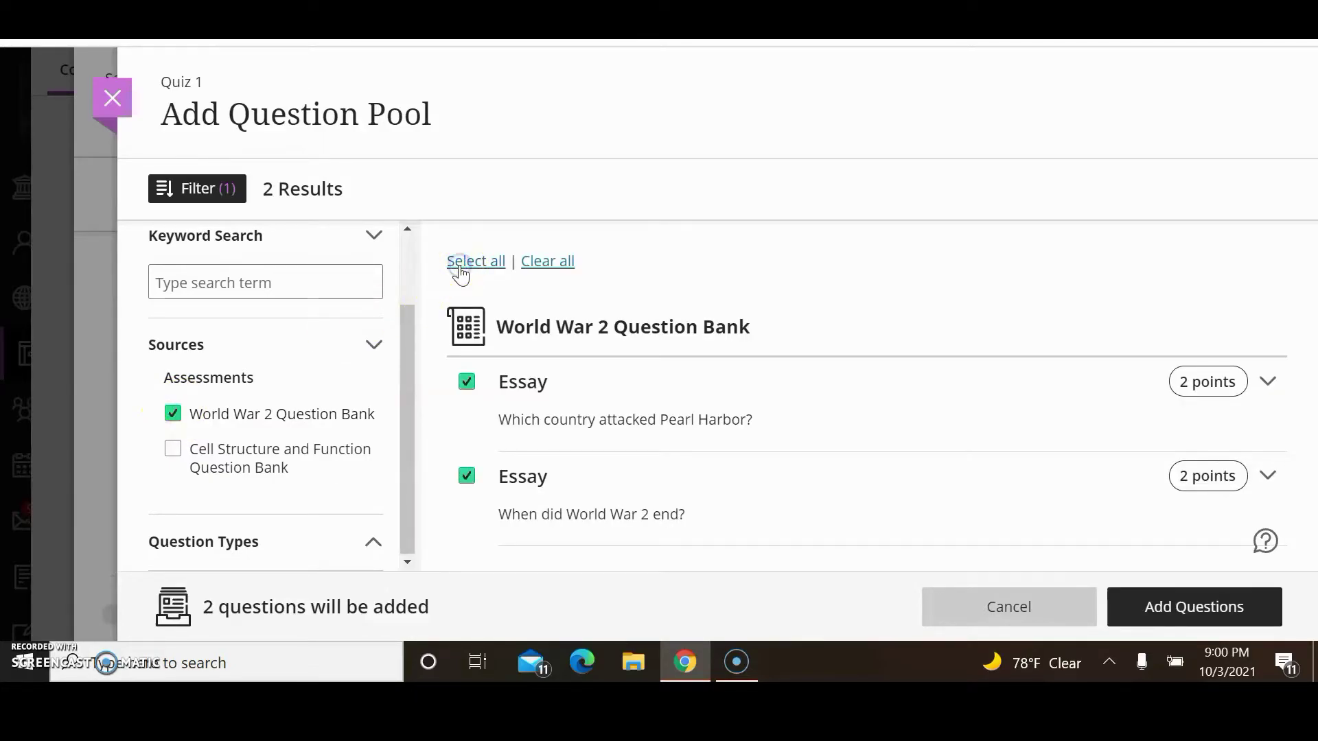
left_click(1179, 606)
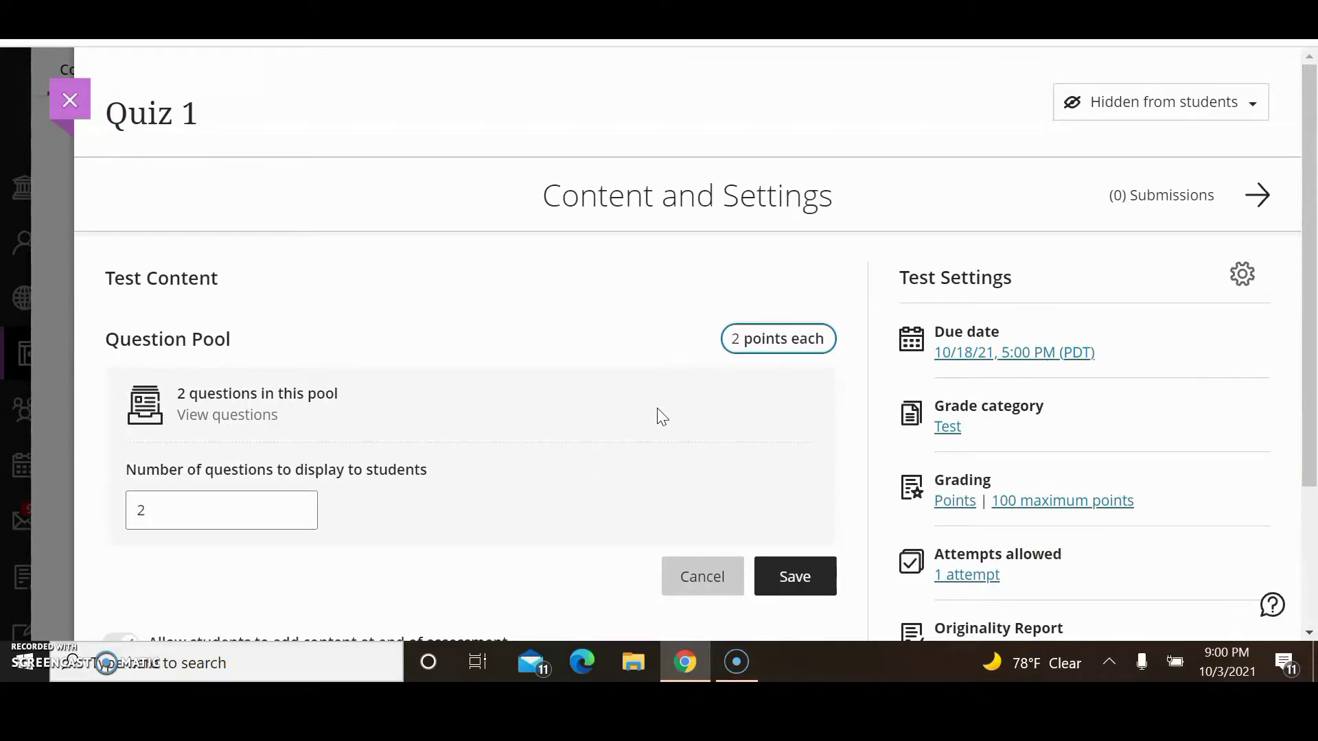
left_click(159, 513)
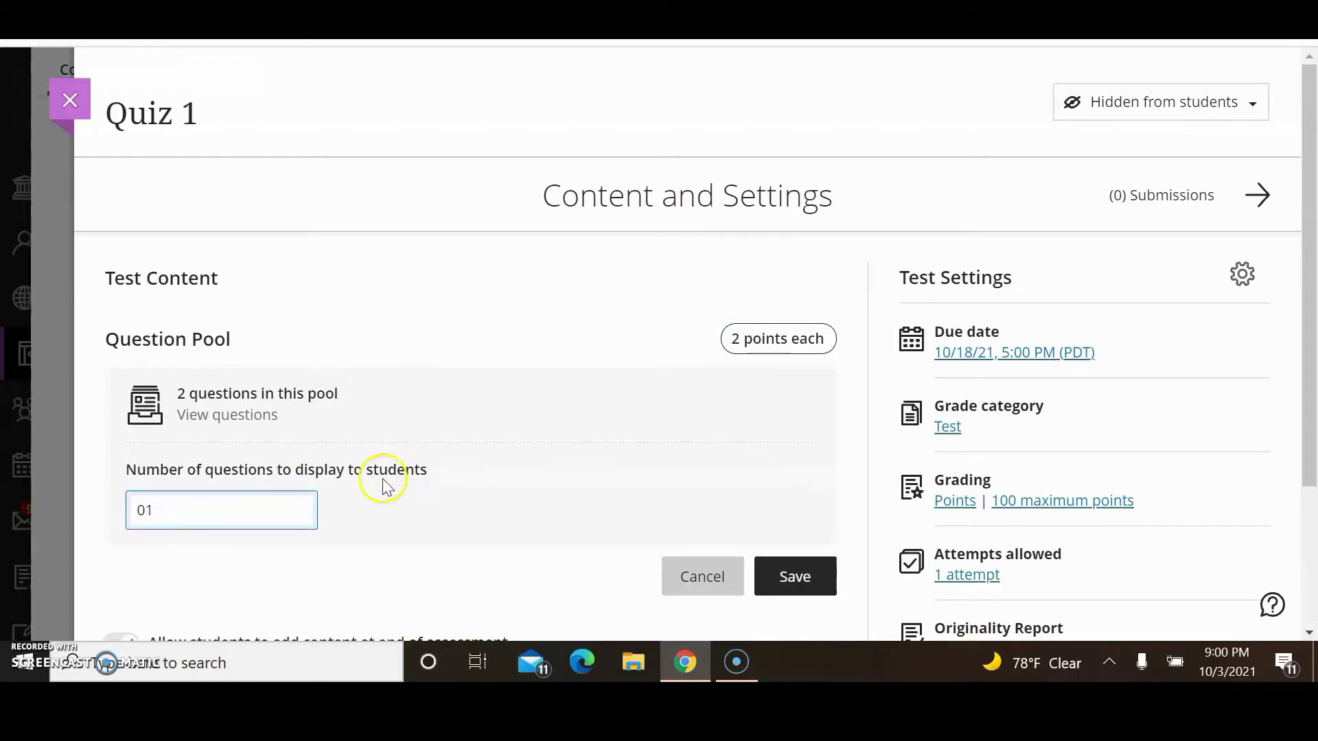
left_click(806, 579)
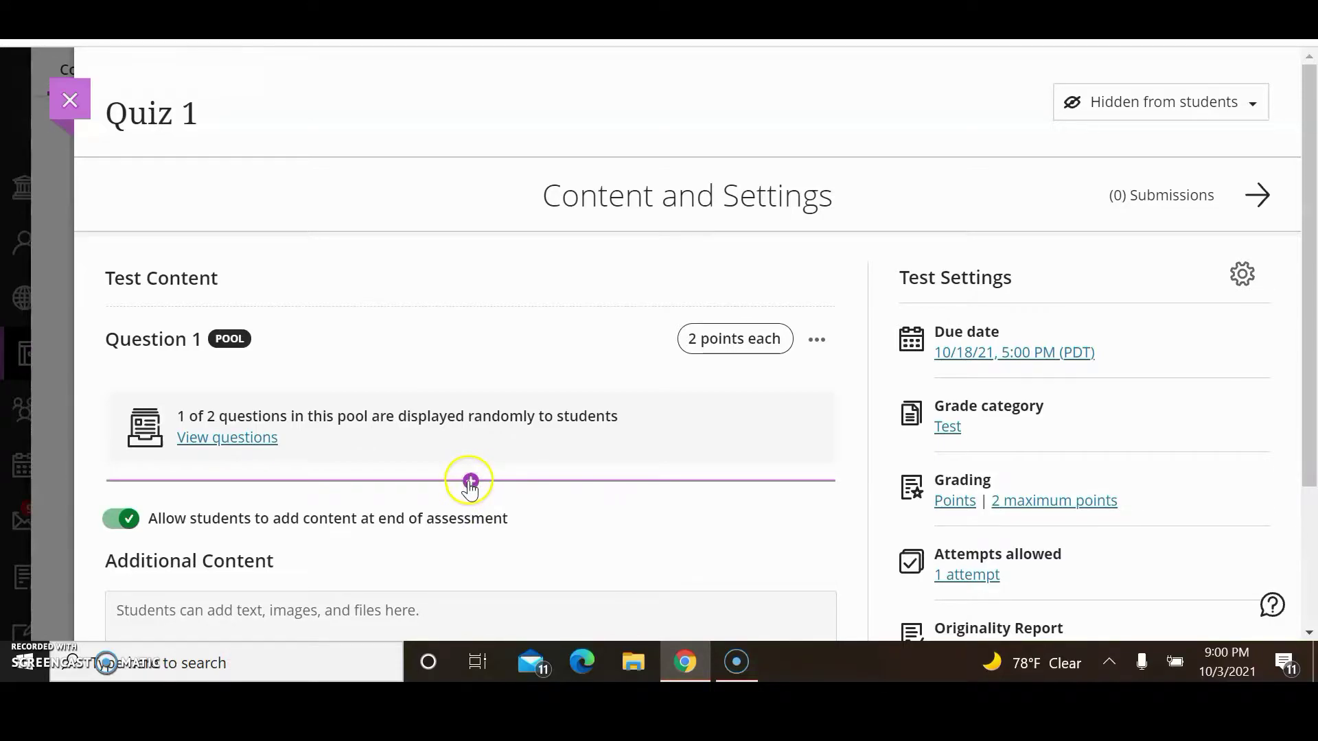
Add a second question pool below Question 1 containing all questions from the Cell Structure and Function Question Bank
left_click(471, 481)
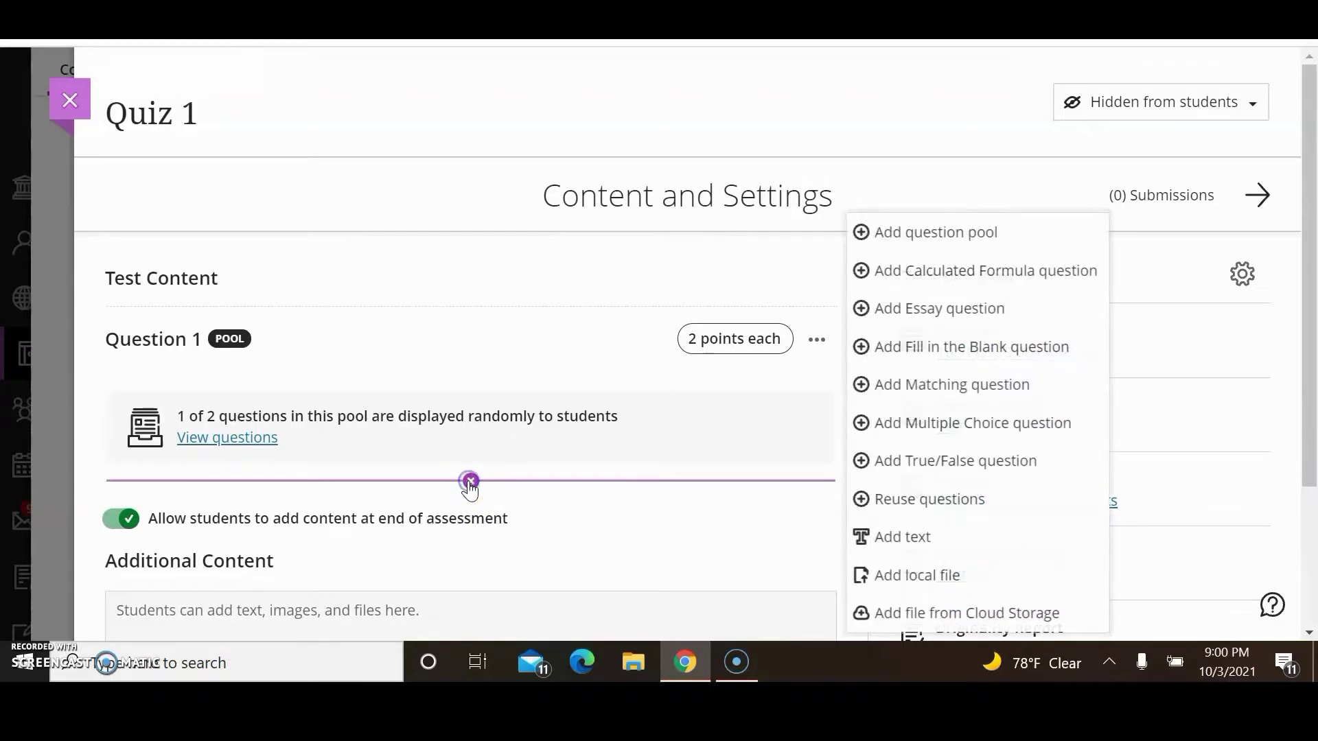
left_click(915, 234)
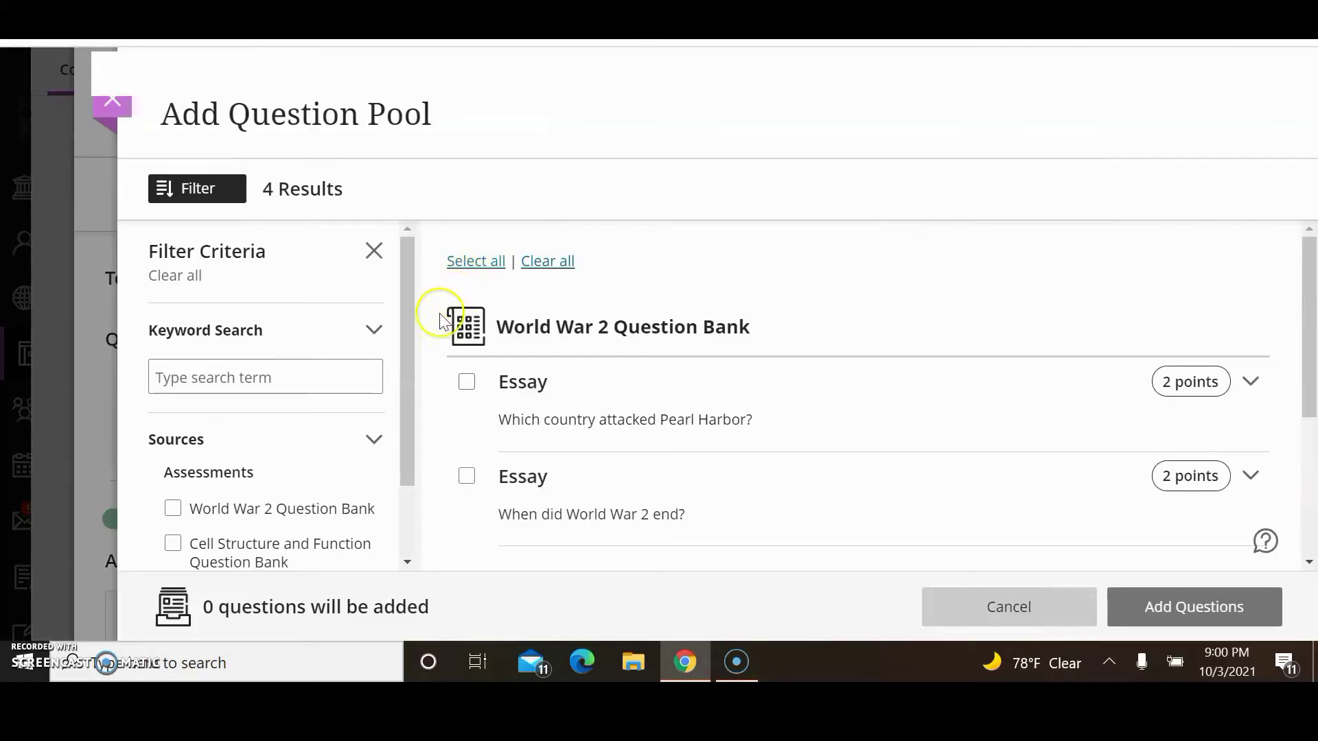
left_click_drag(406, 356, 402, 461)
left_click(173, 450)
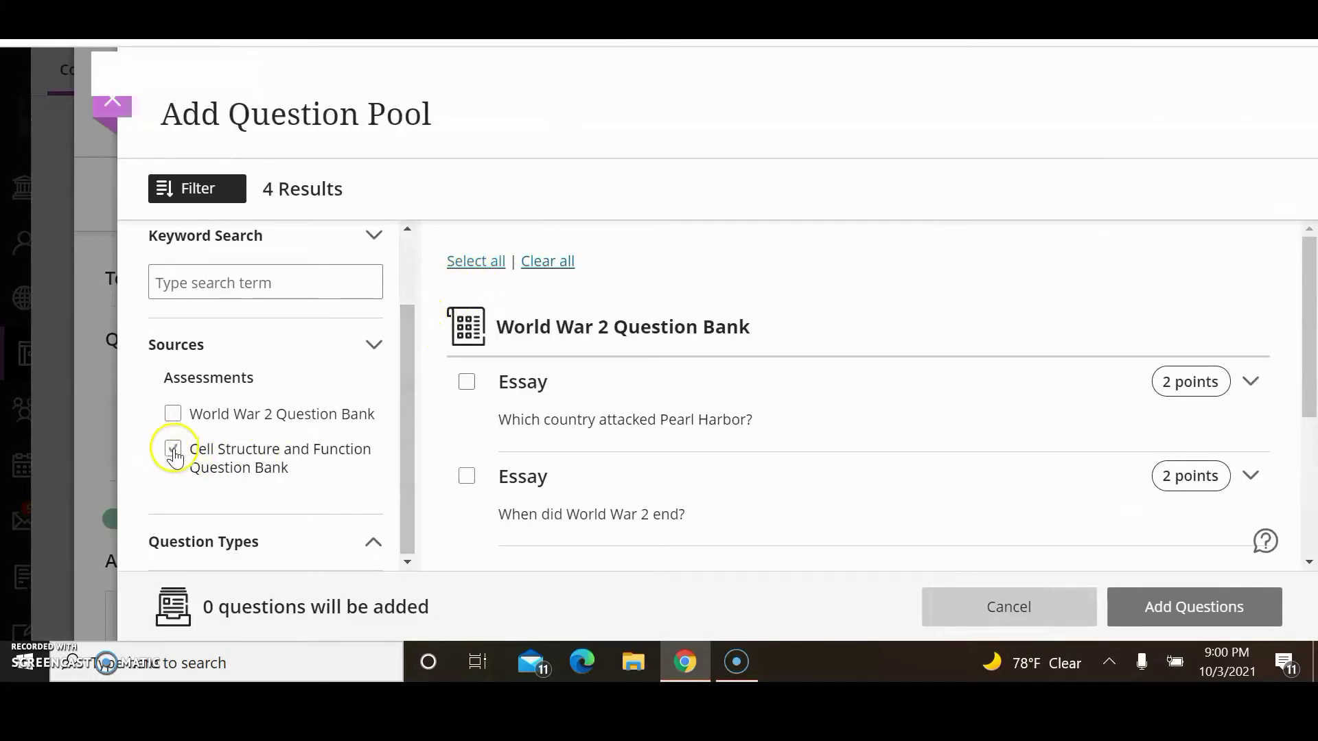
left_click(484, 263)
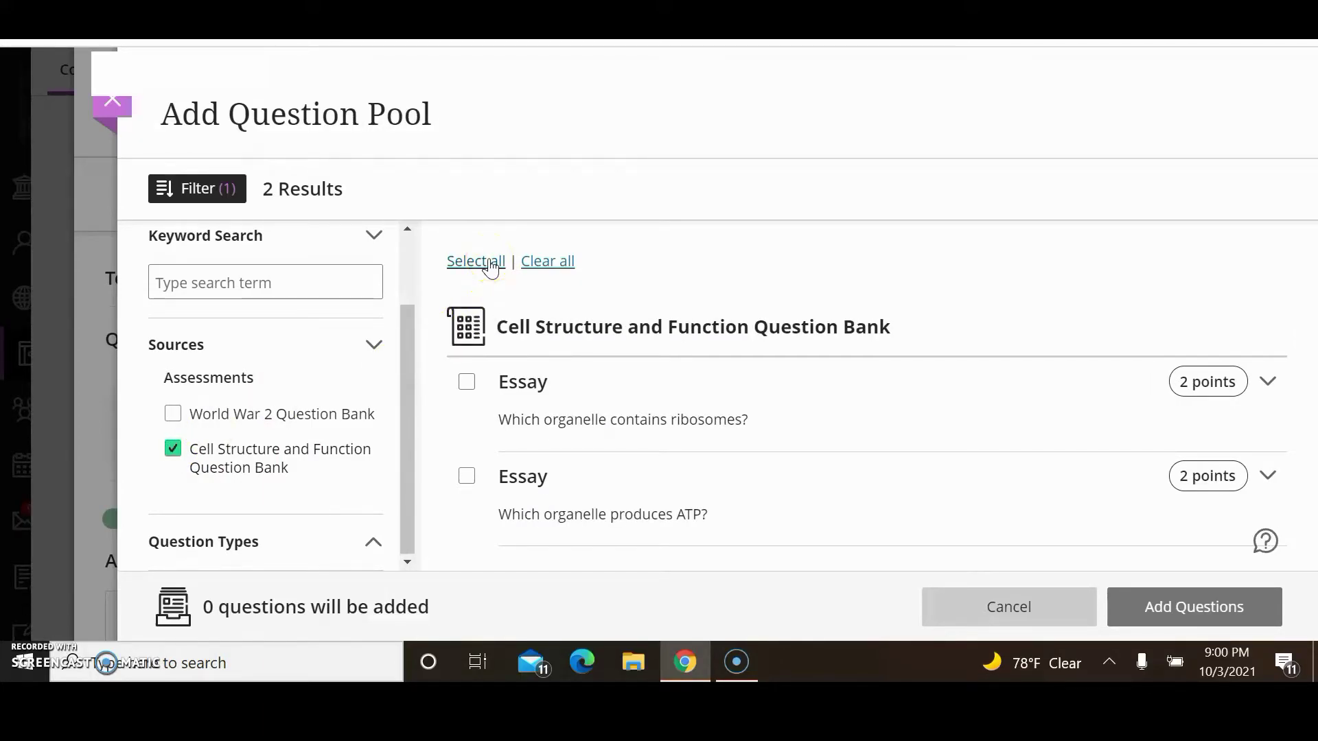
left_click(1222, 604)
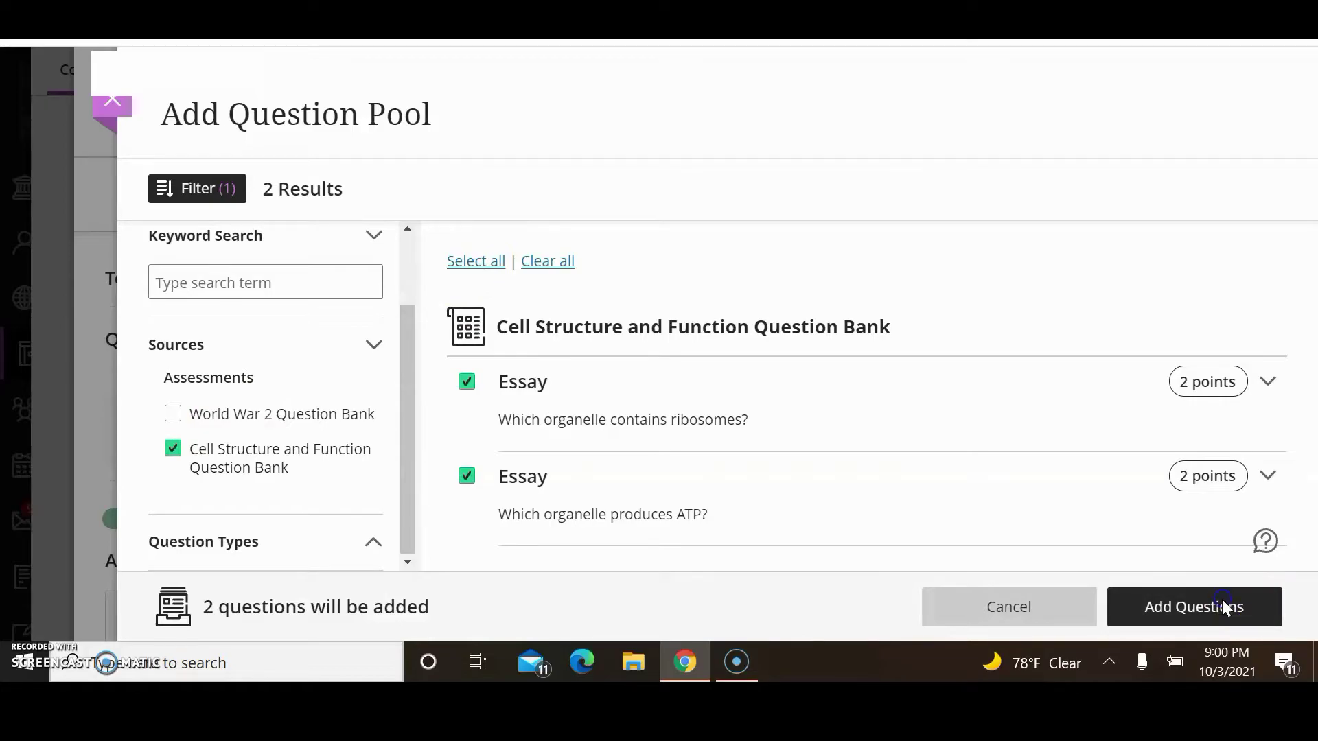
Set the second pool to 2 points each with 1 question displayed to students, and save it
left_click(732, 494)
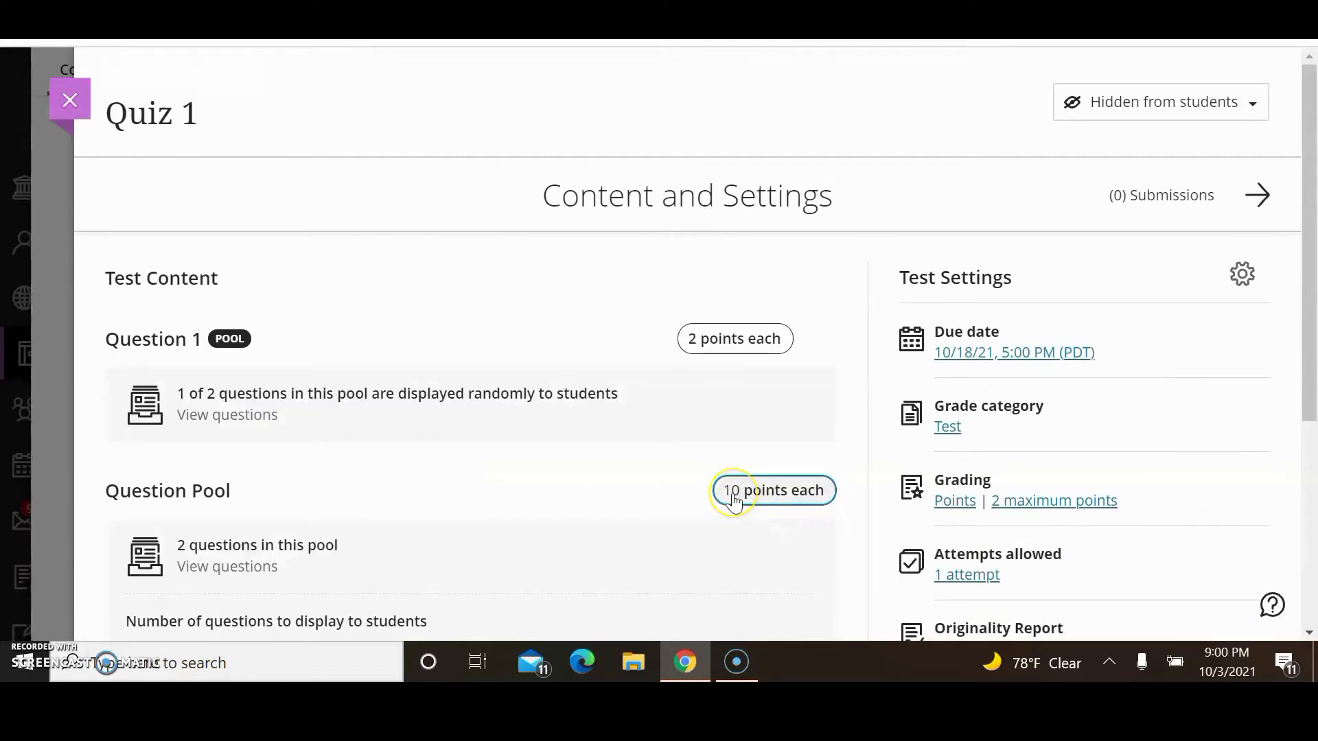
type("2")
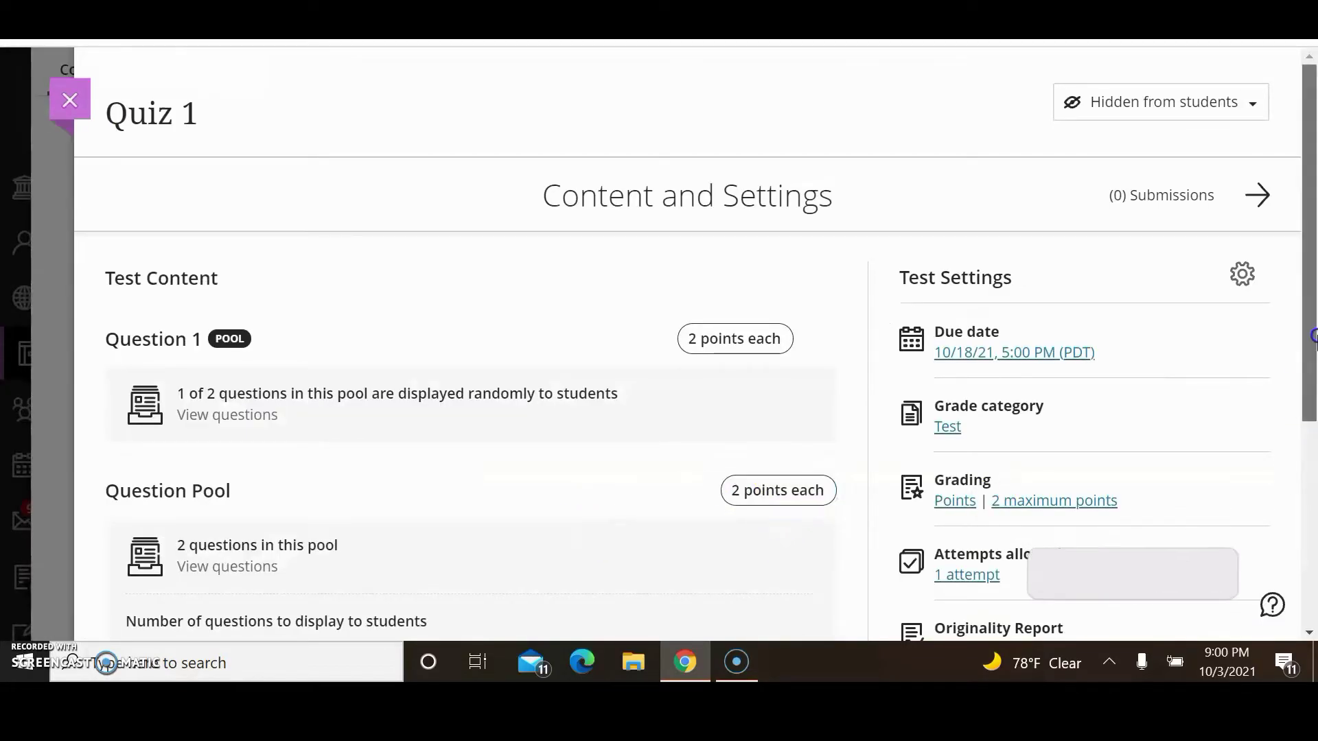
scroll(1298, 465, "down", 2)
left_click(317, 493)
left_click(274, 520)
key("BackSpace")
type("01")
left_click(792, 573)
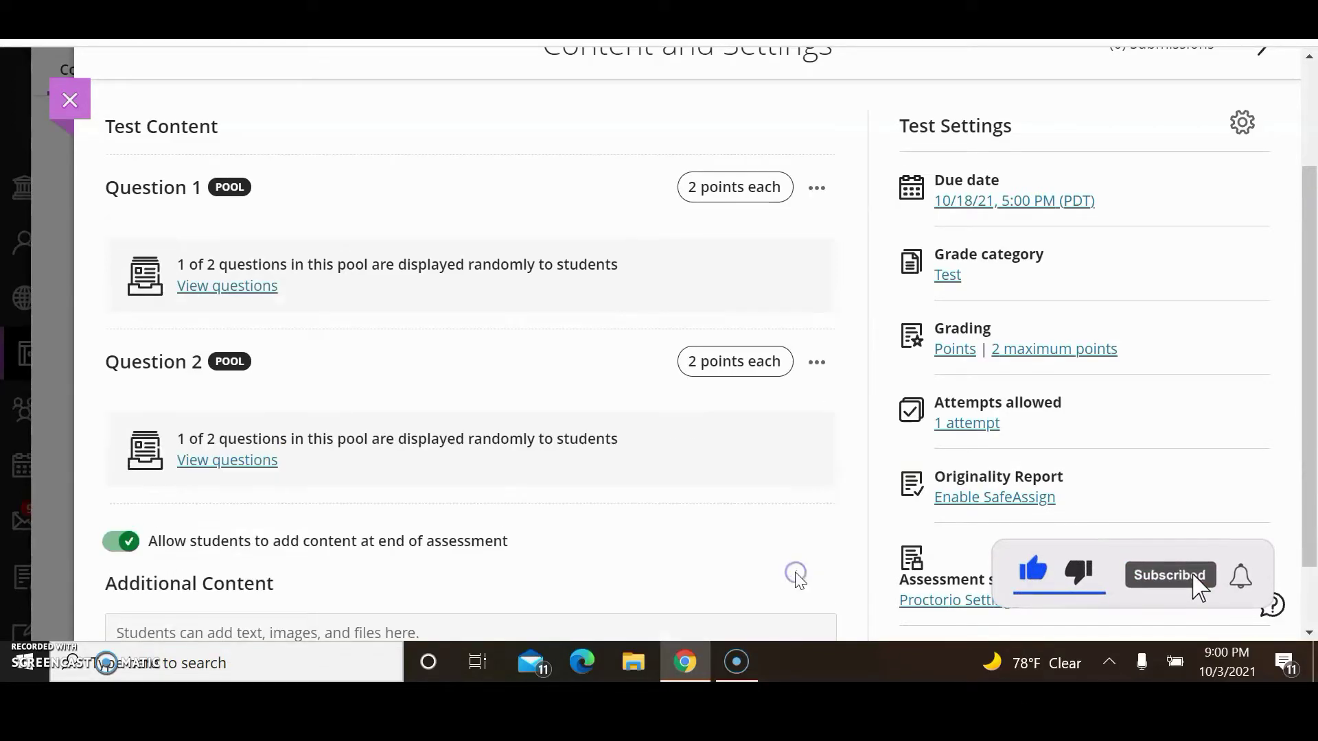
Review Quiz 1's content and settings, and examine the choices for the number of attempts allowed
left_click_drag(1308, 508, 1312, 560)
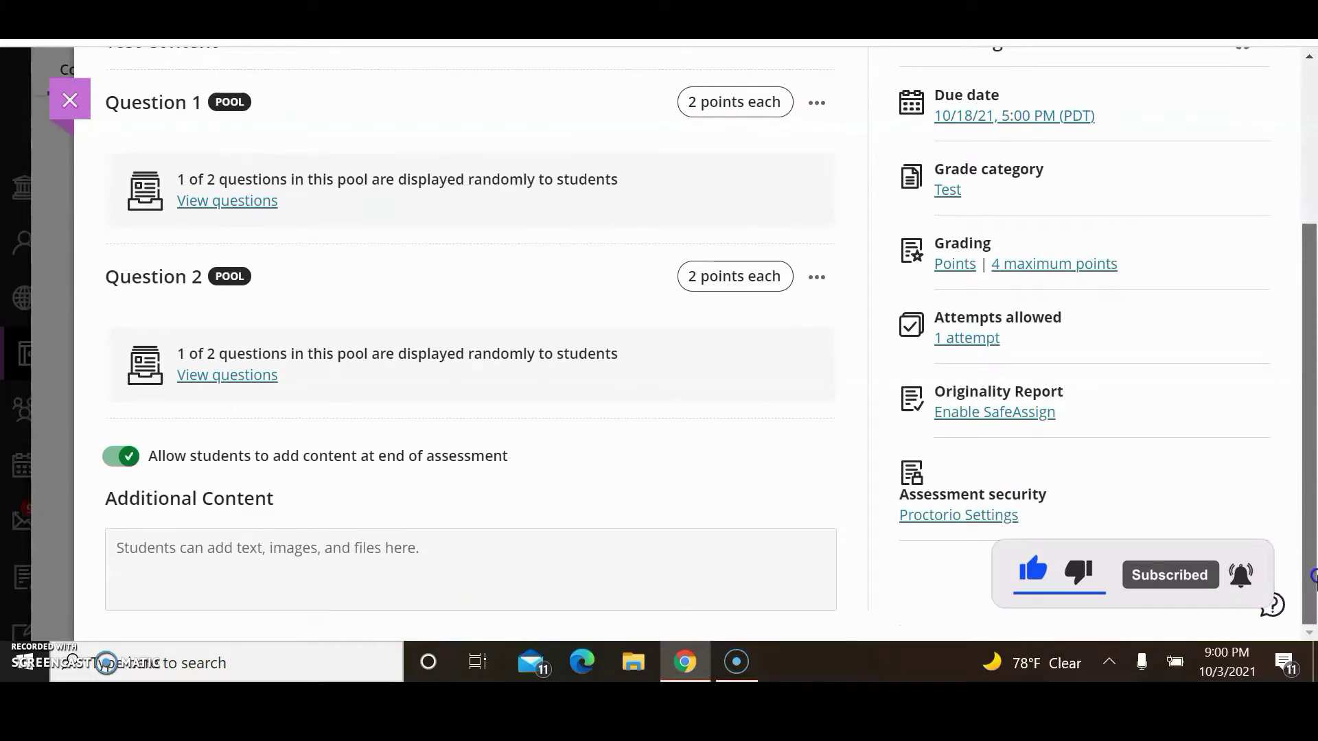
scroll(1312, 559, "up", 2)
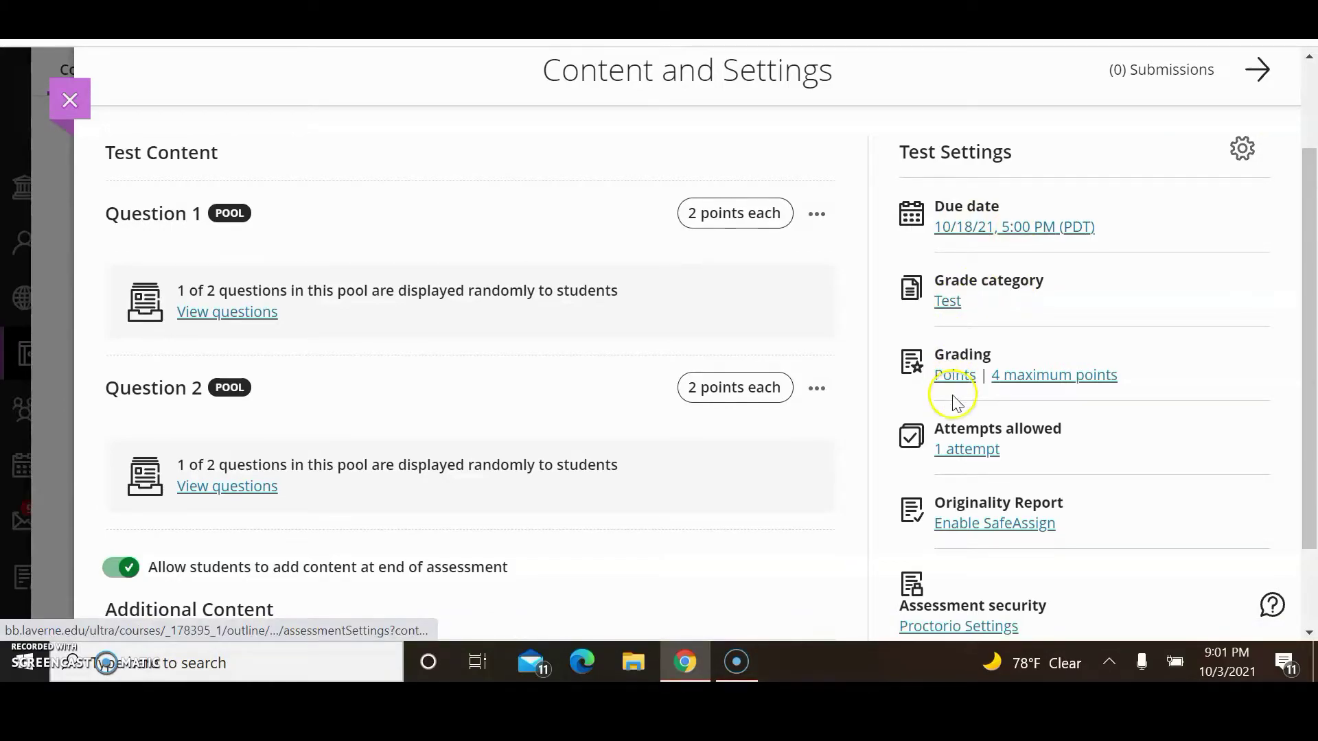
left_click_drag(1309, 332, 1309, 397)
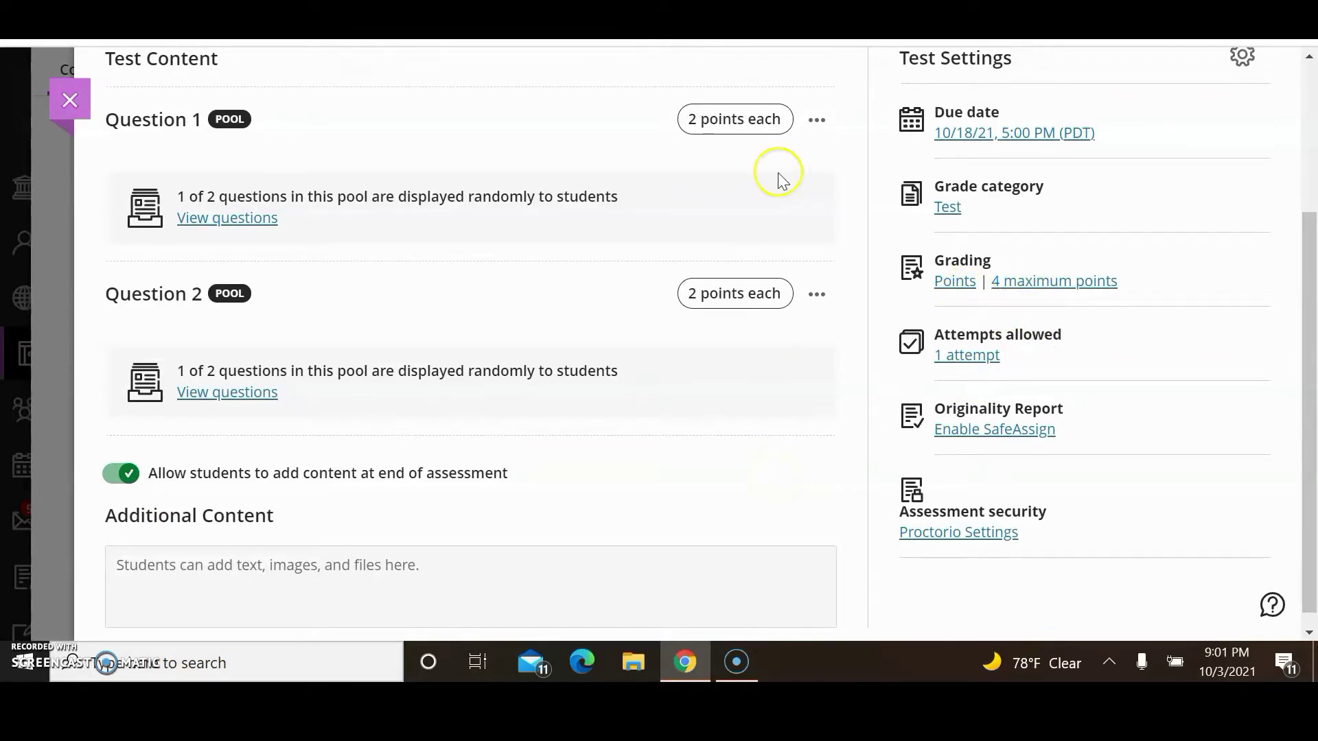
mouse_move(759, 456)
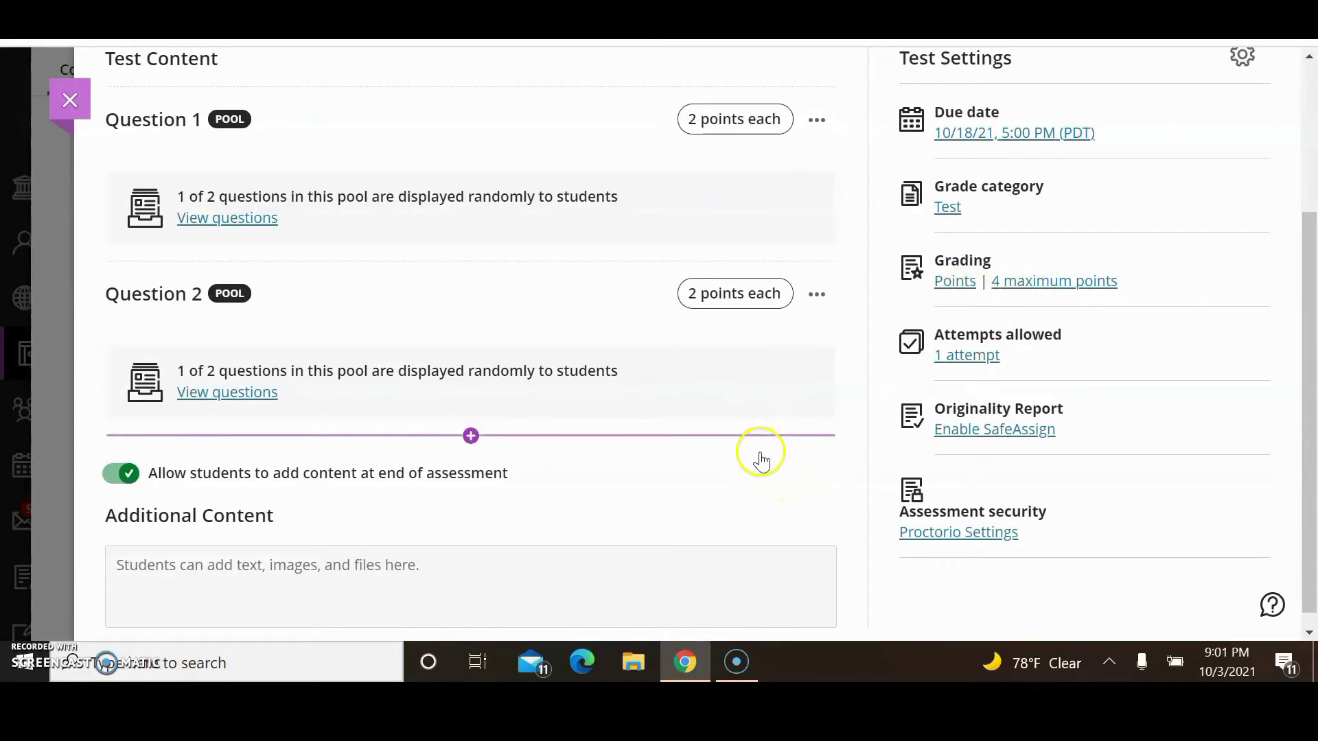
left_click(949, 357)
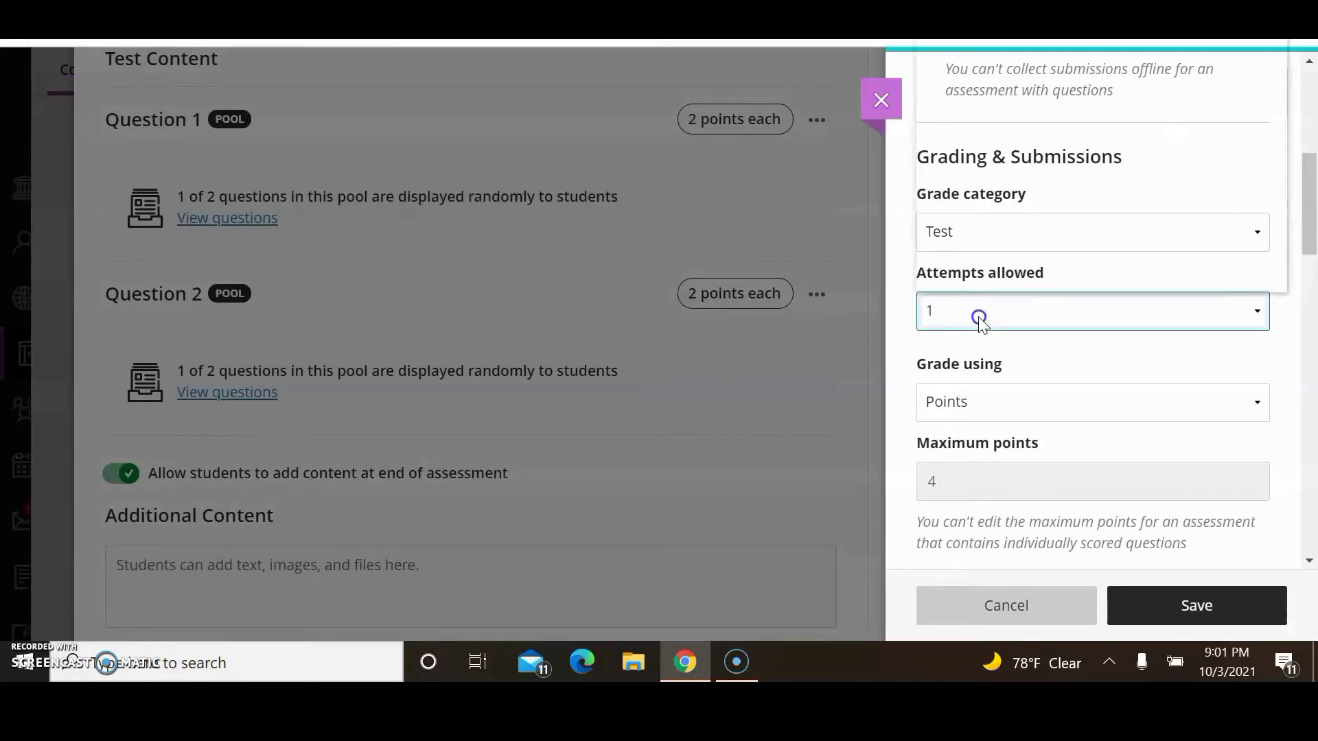
left_click(980, 318)
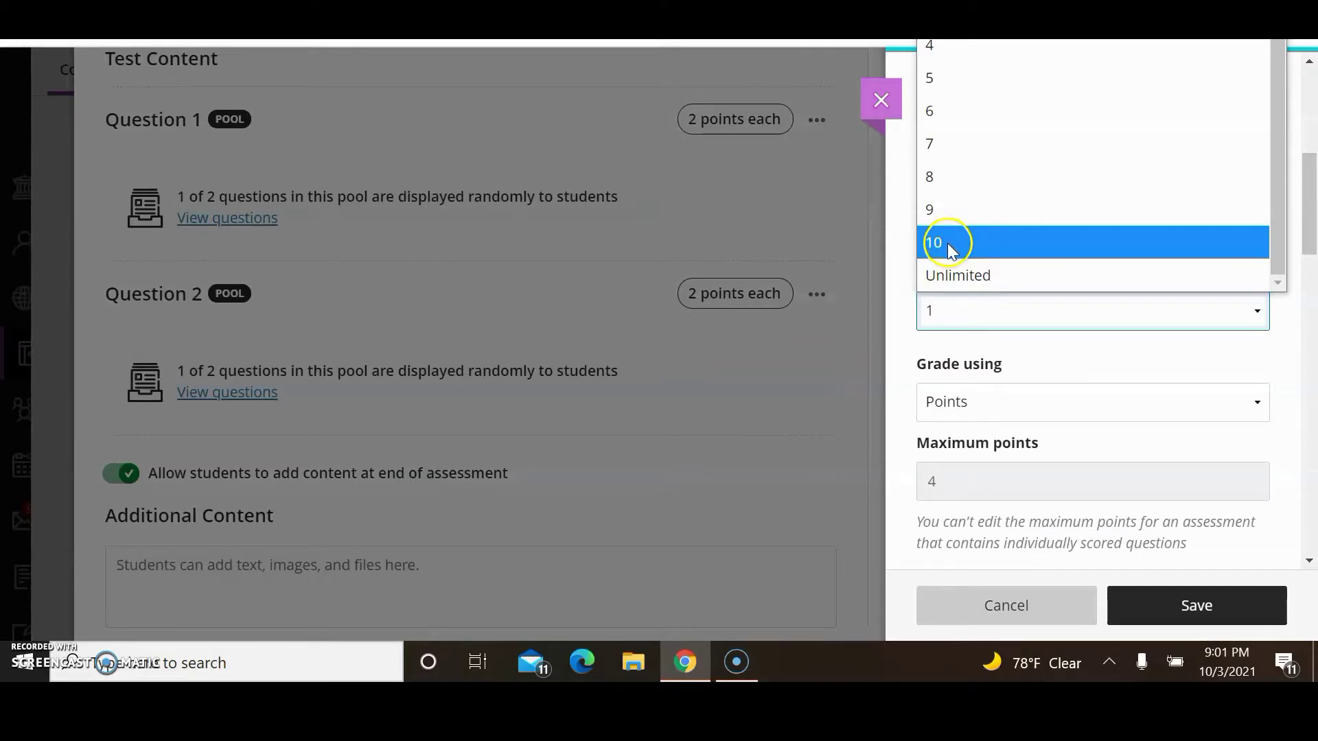
left_click(894, 321)
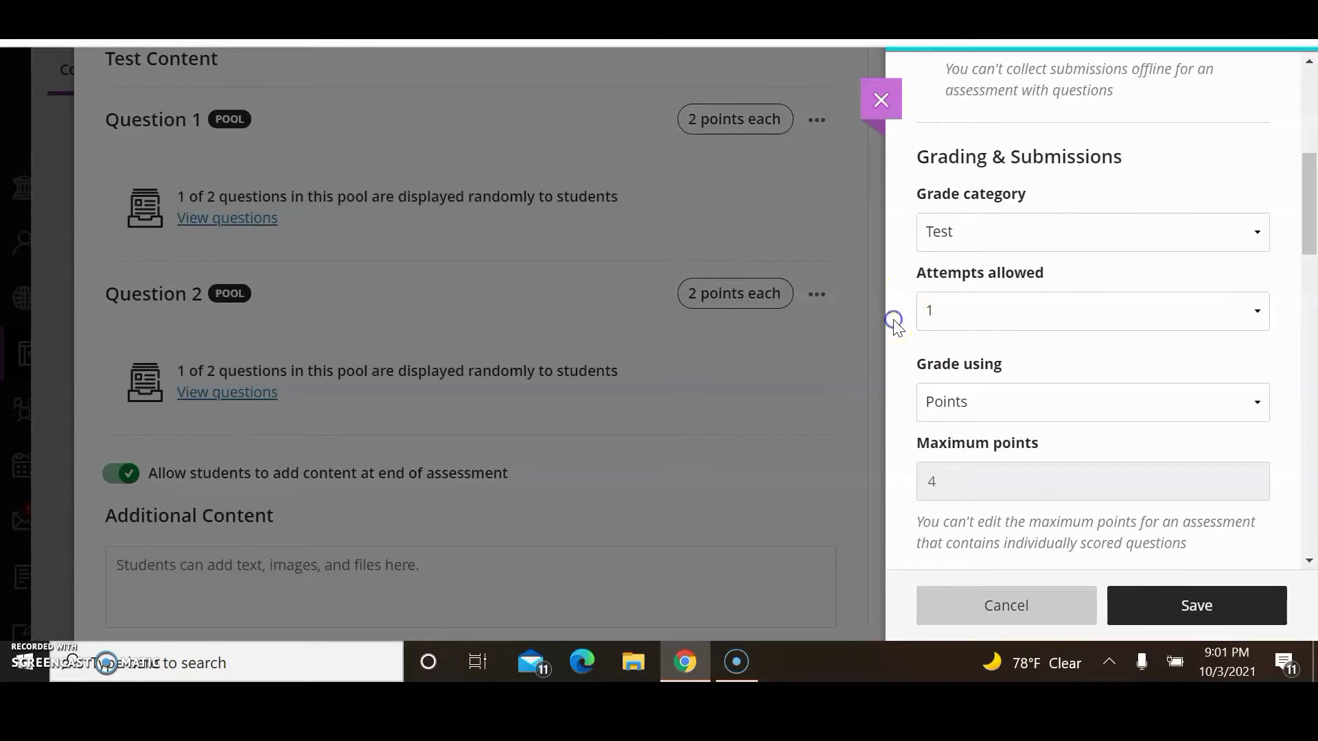
Examine the assessment results timing choices for automated feedback and question scores, and close the test settings without changes
left_click_drag(1308, 223, 1313, 339)
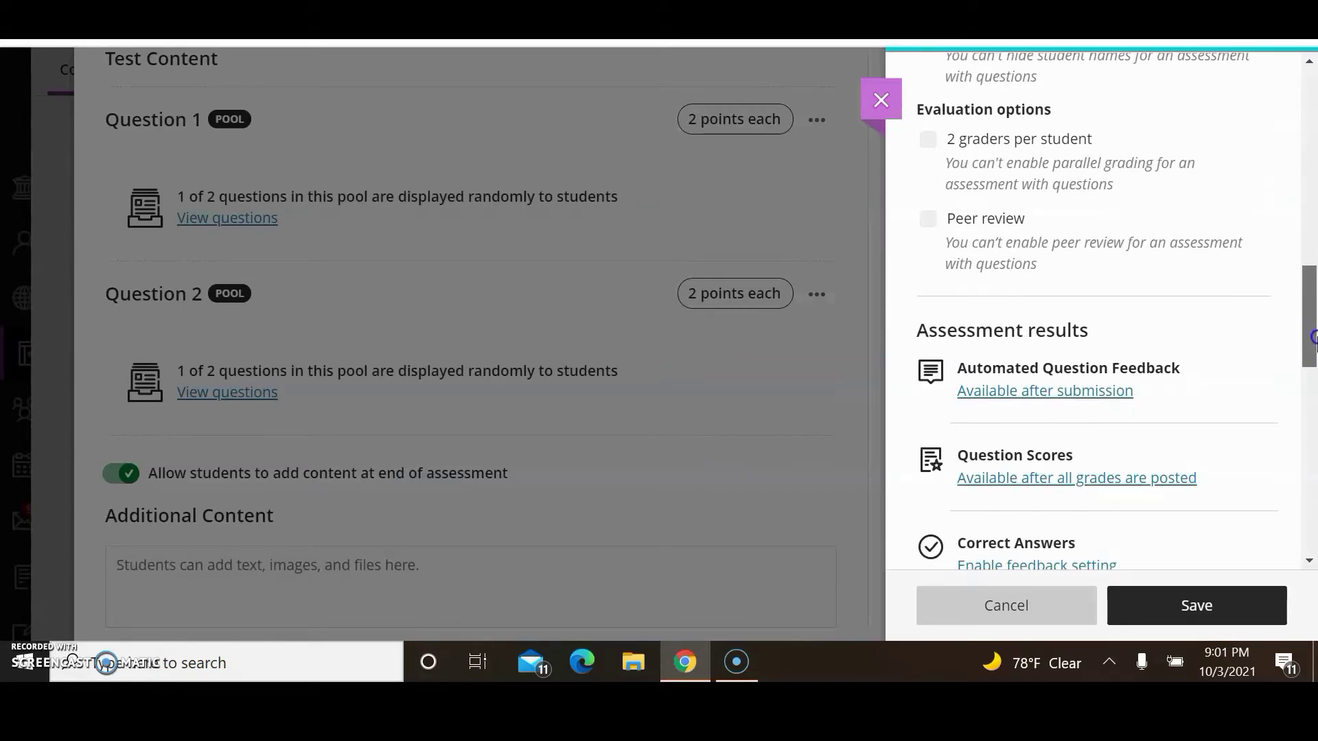
left_click(1089, 401)
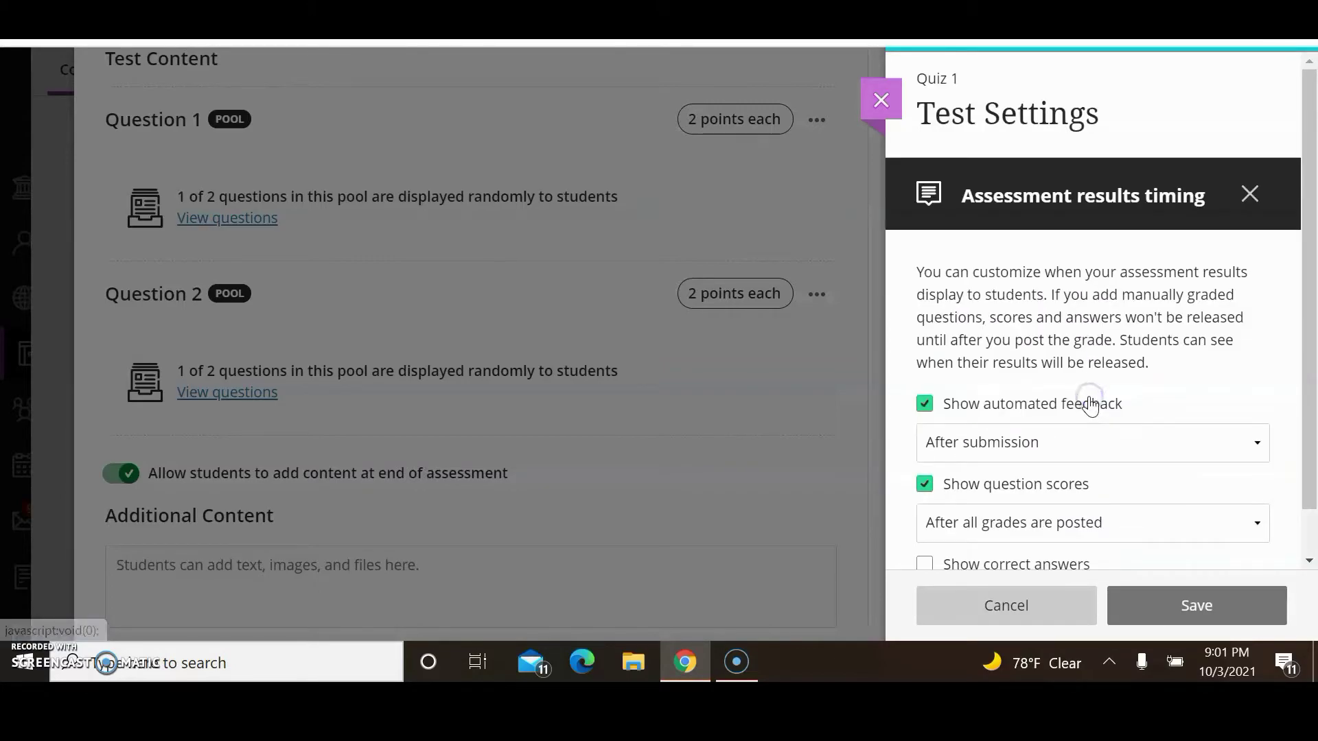
scroll(1314, 298, "down", 1)
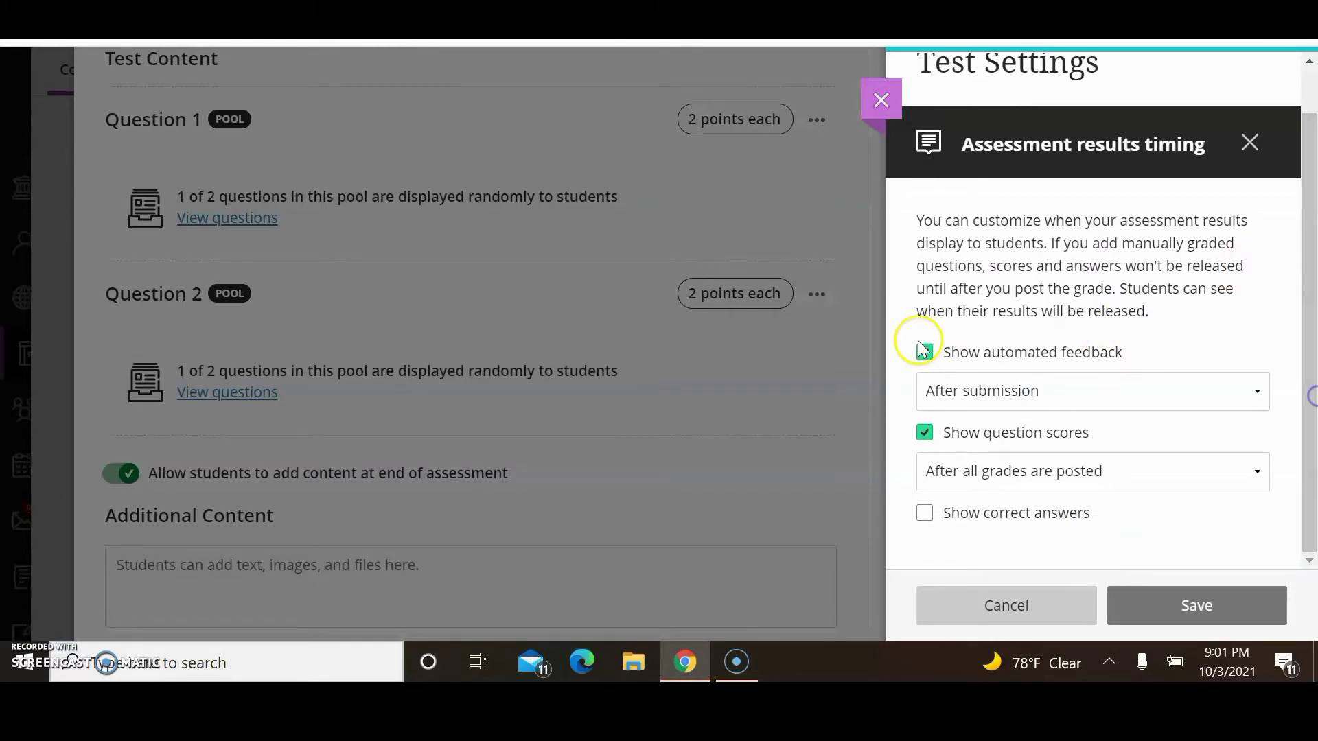
left_click(1058, 395)
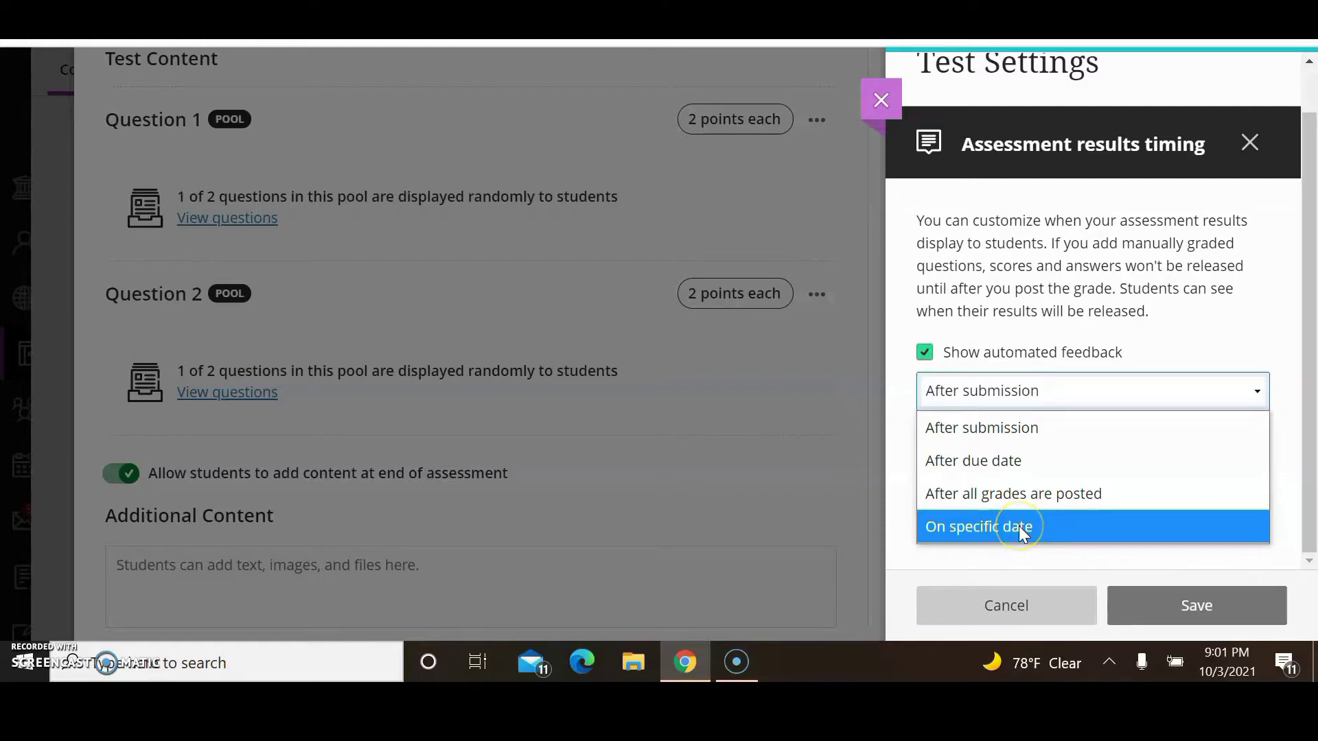
left_click(1207, 328)
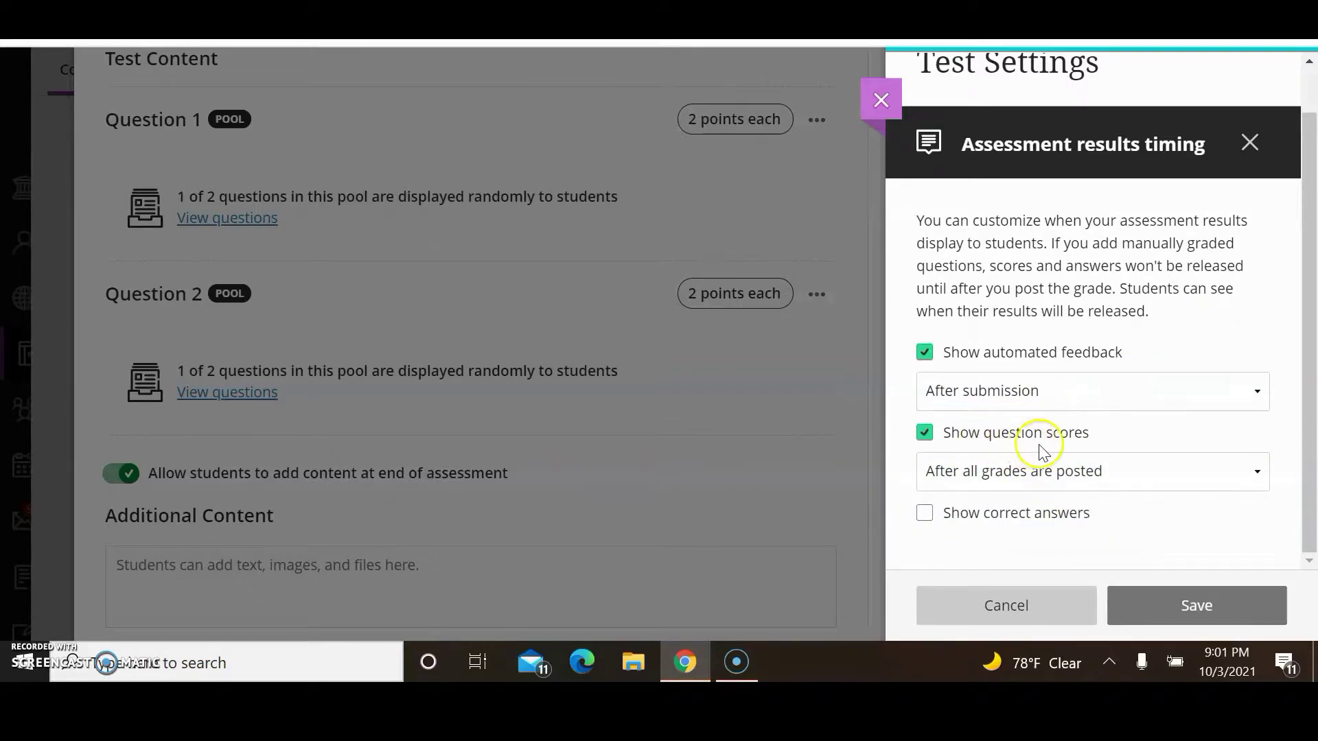
left_click(1092, 469)
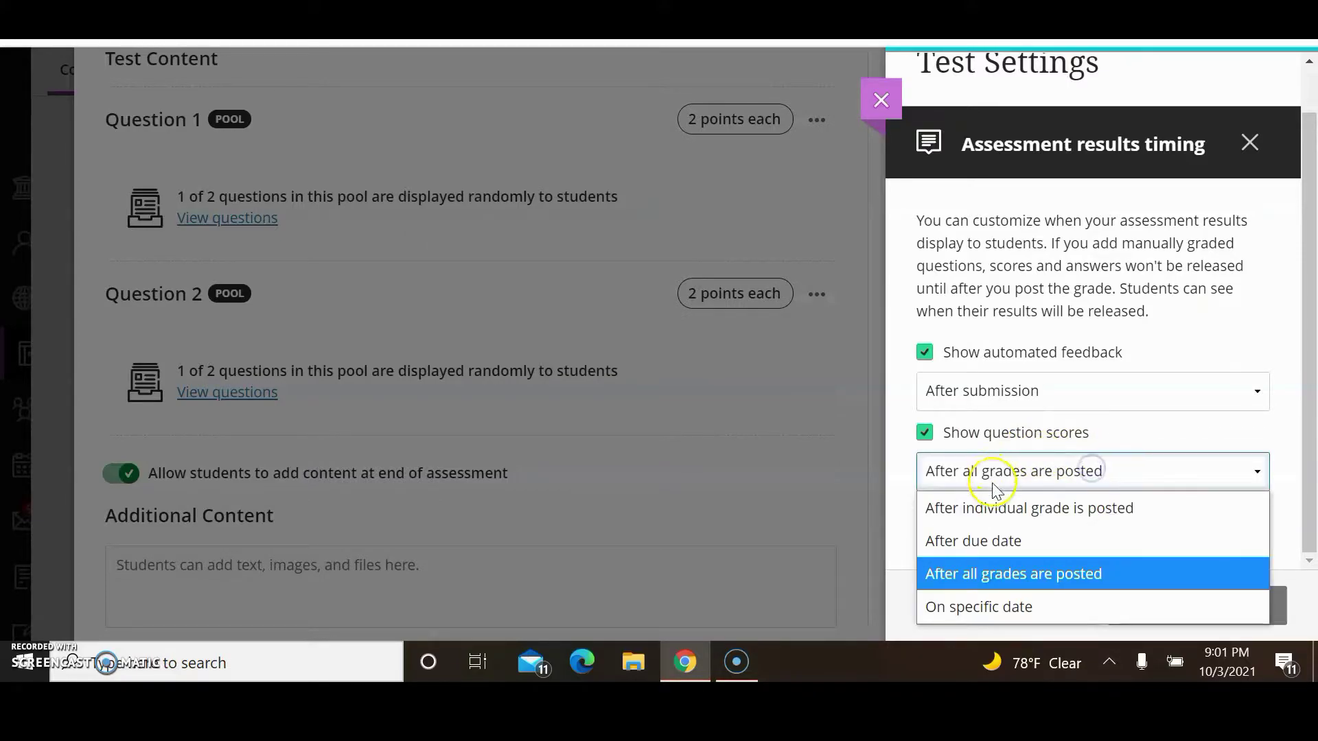
left_click(883, 505)
left_click(883, 505)
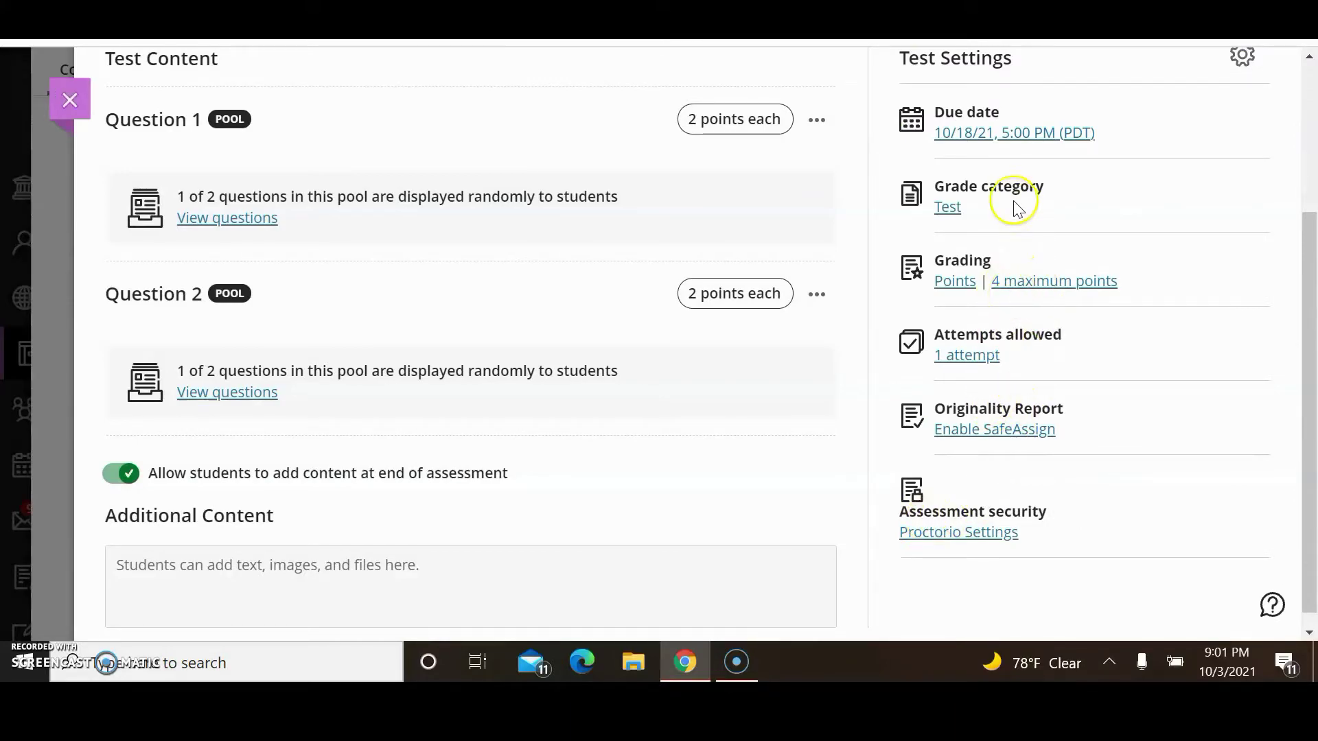
Turn on showing correct answers in Quiz 1's assessment results timing, set it to After all grades are posted, and save the timing
left_click(977, 357)
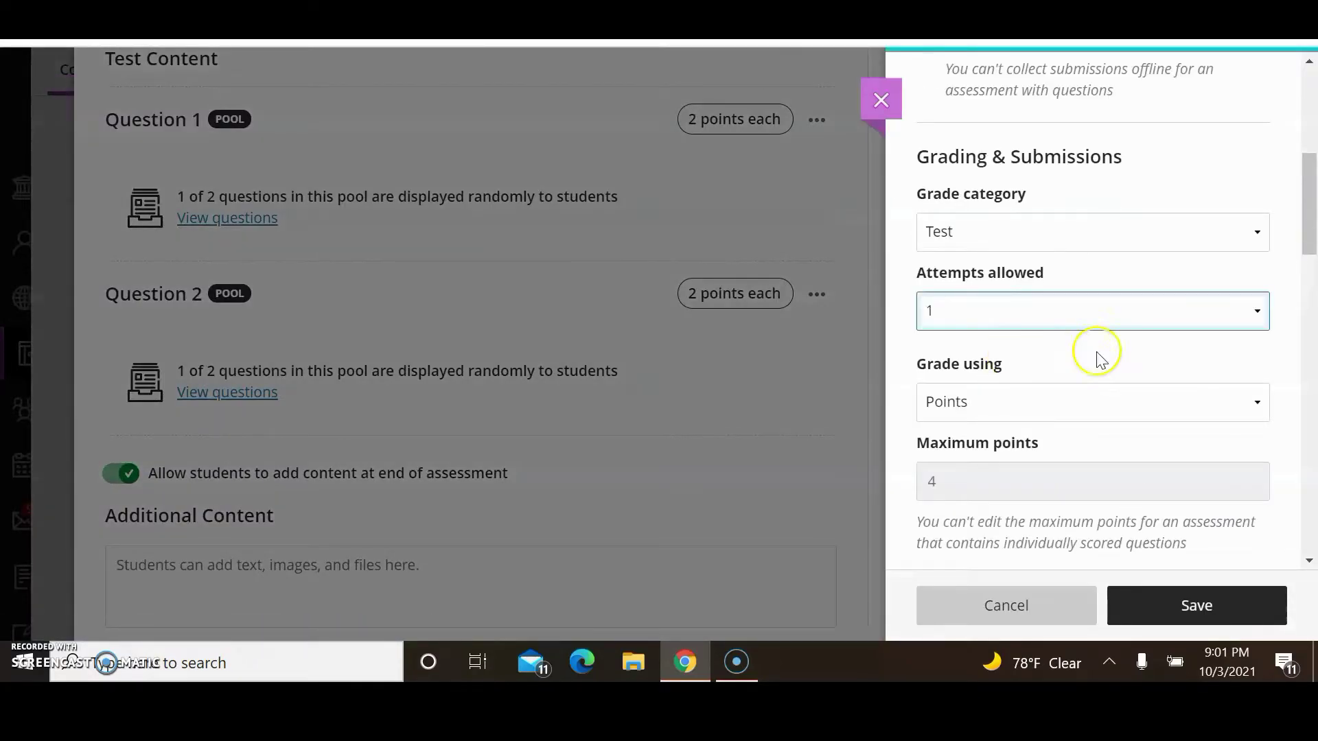
left_click_drag(1307, 203, 1311, 370)
left_click(1027, 294)
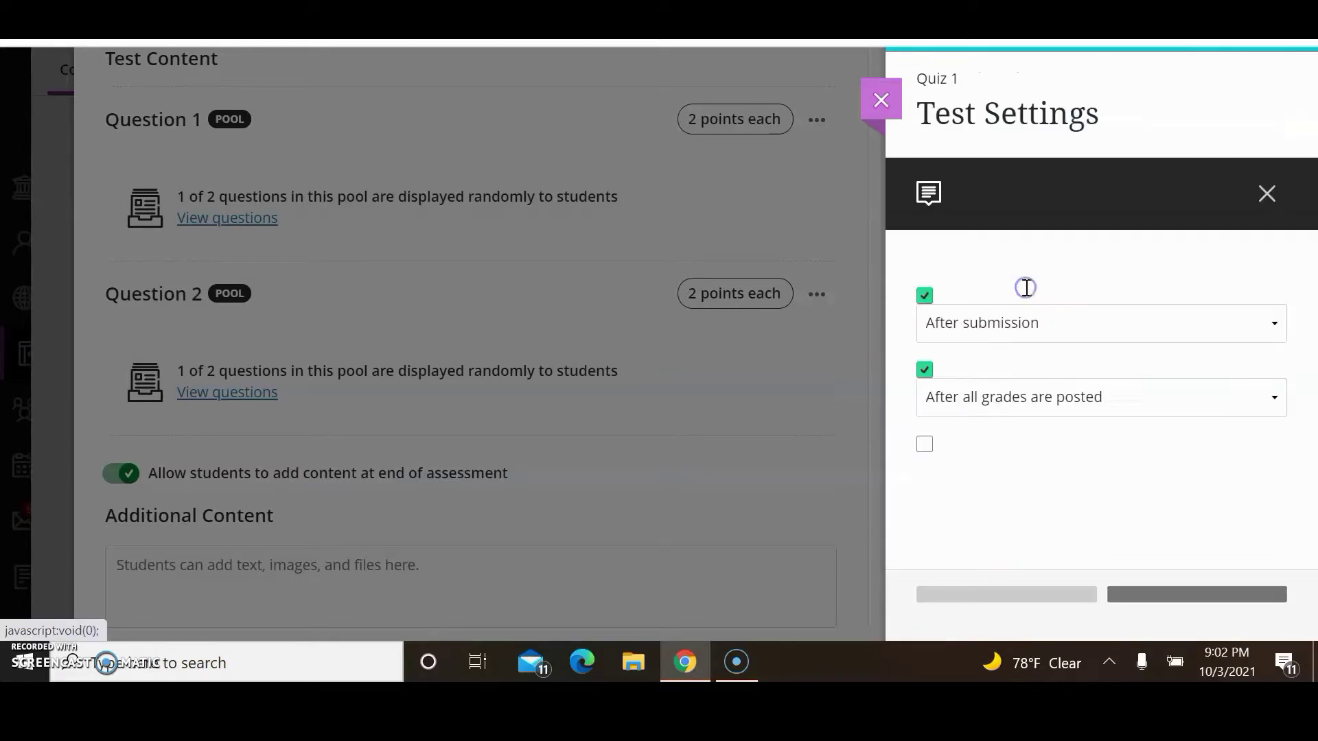
left_click_drag(1312, 328, 1312, 373)
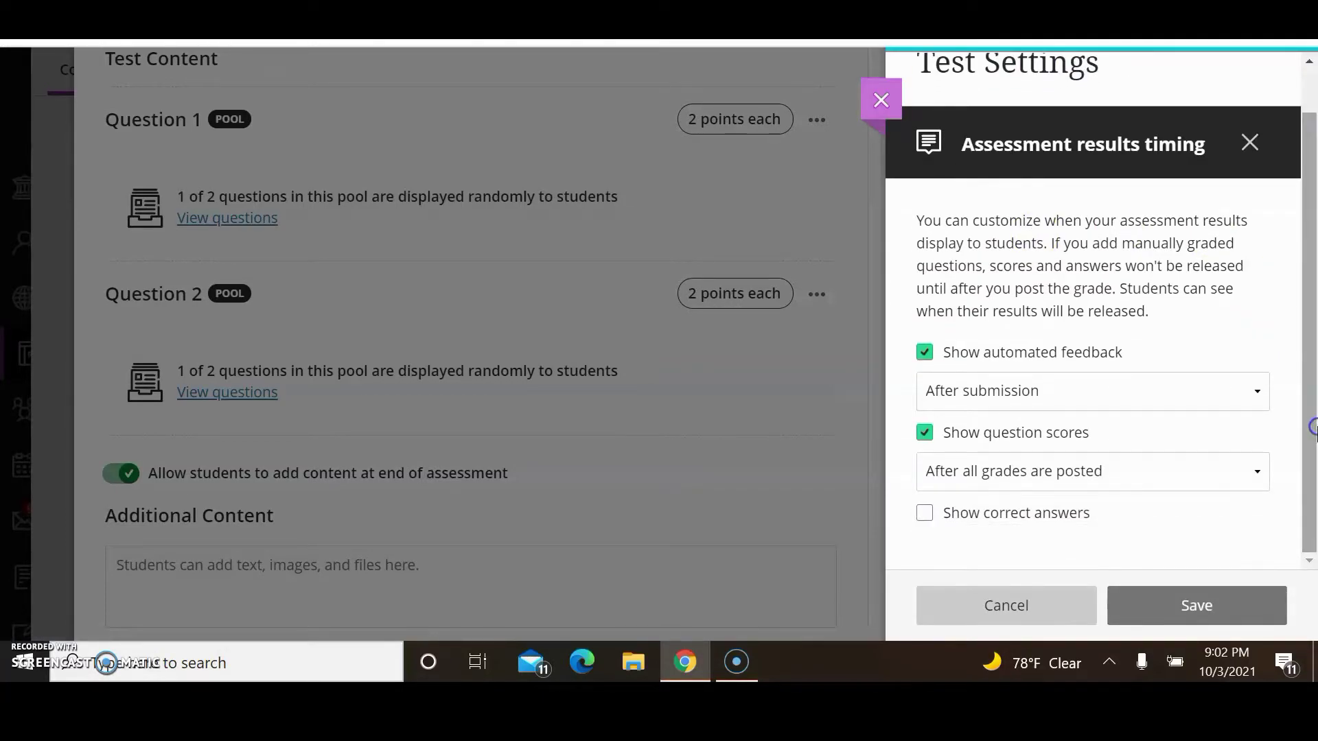
left_click(930, 516)
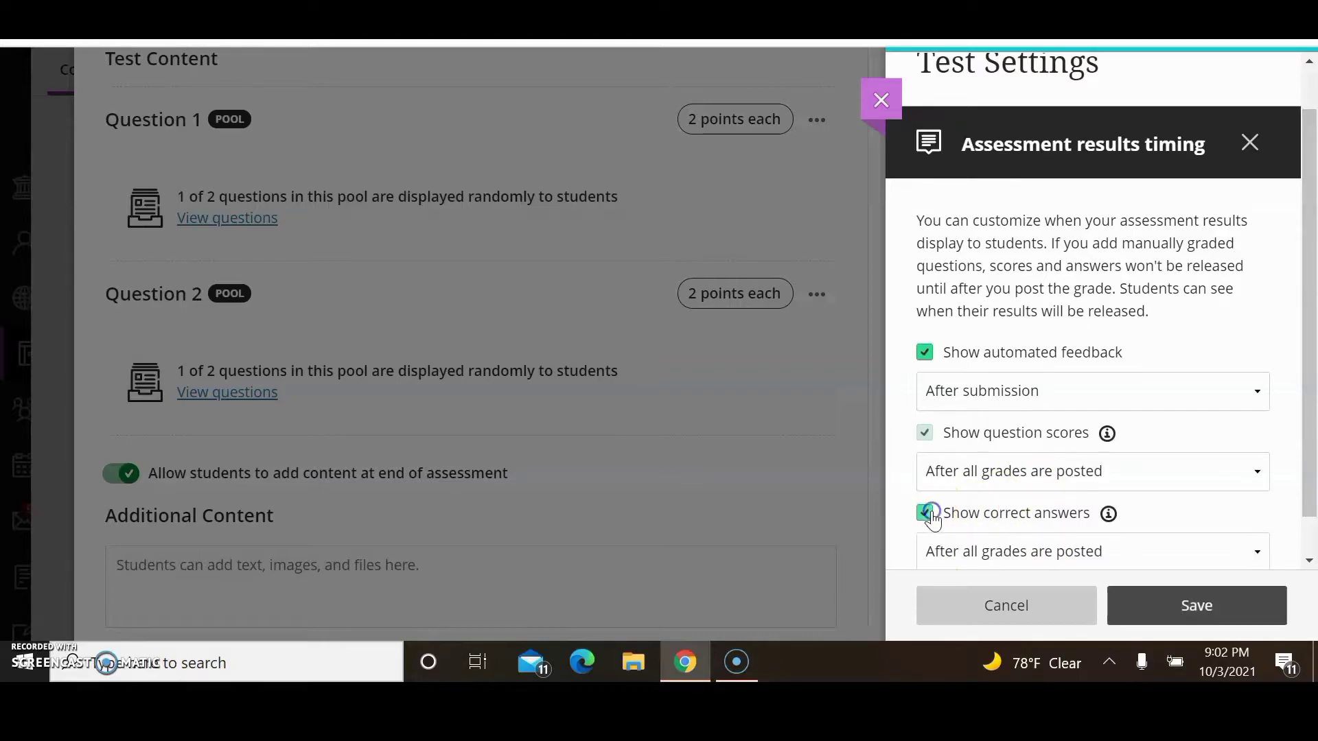
left_click_drag(1310, 456, 1312, 509)
left_click(1227, 506)
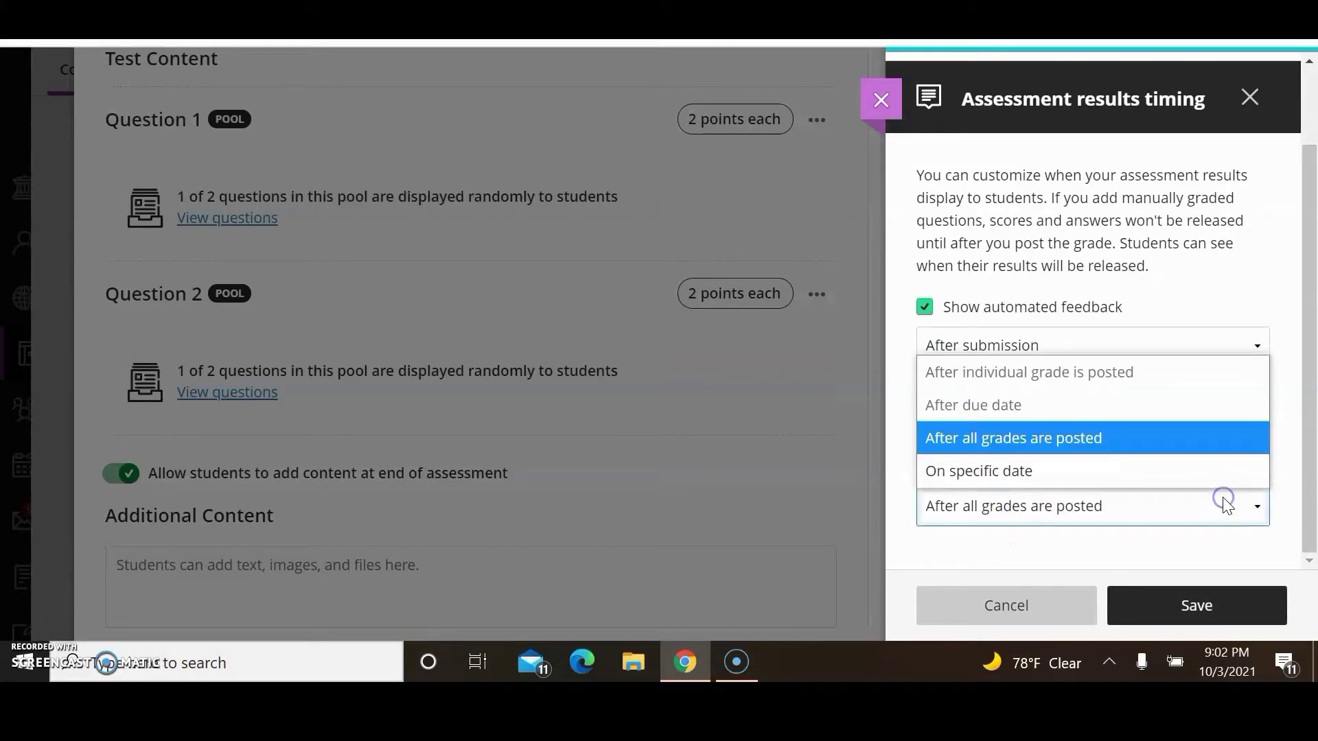
left_click(1057, 442)
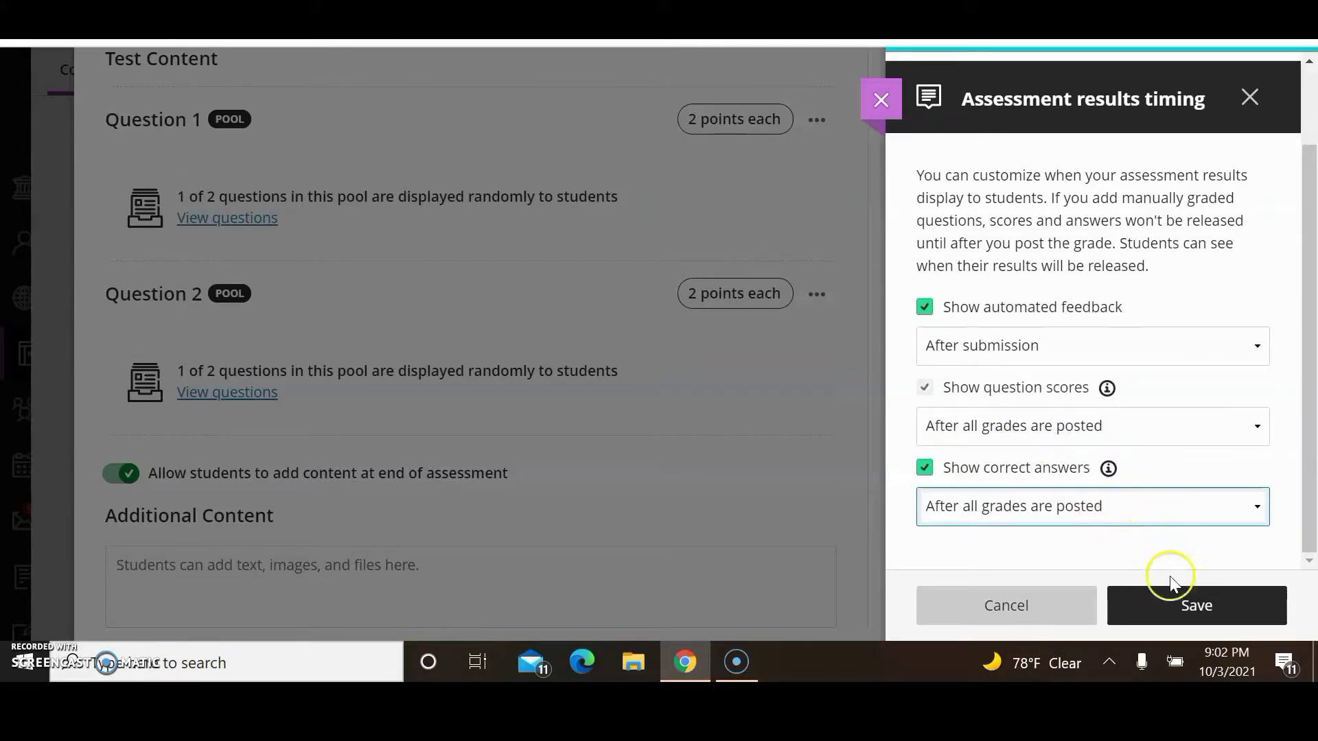
left_click(1163, 622)
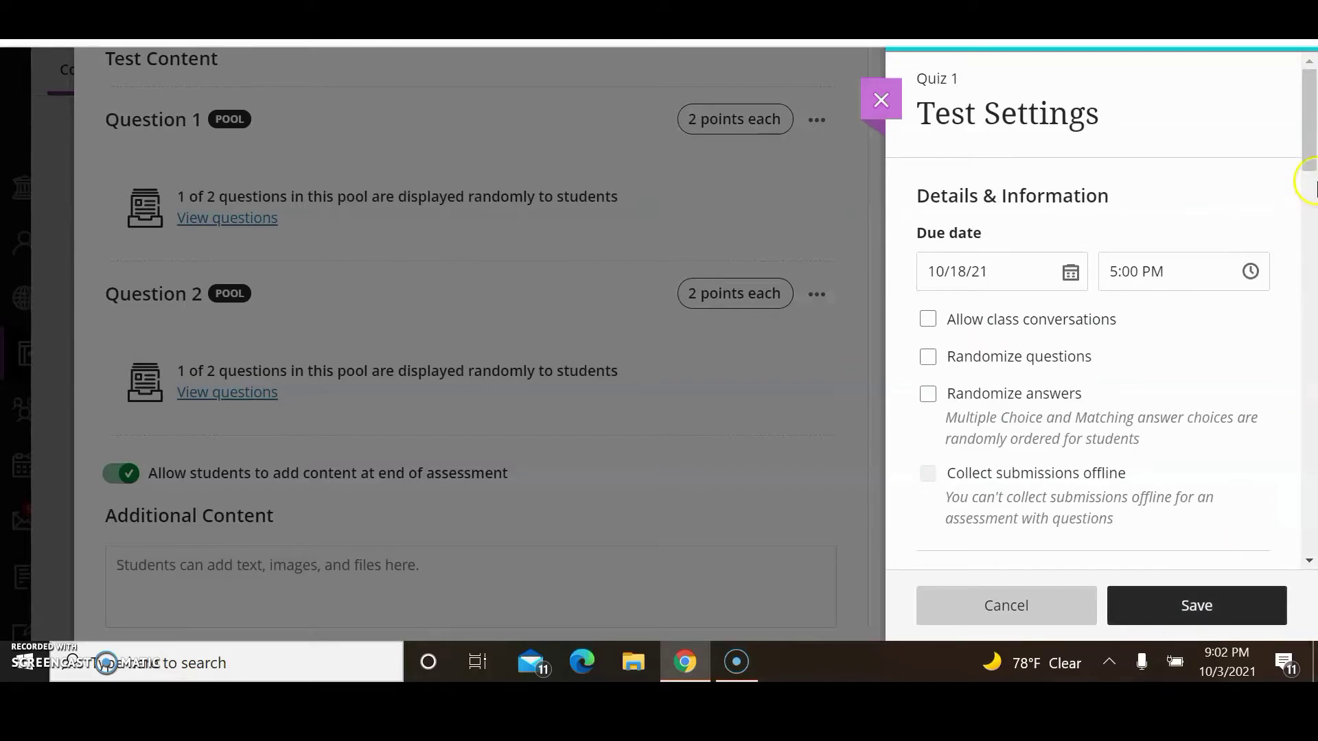
Enable Randomize questions in the test settings, and examine the Grade using choices while keeping Points
left_click_drag(1309, 142, 1311, 147)
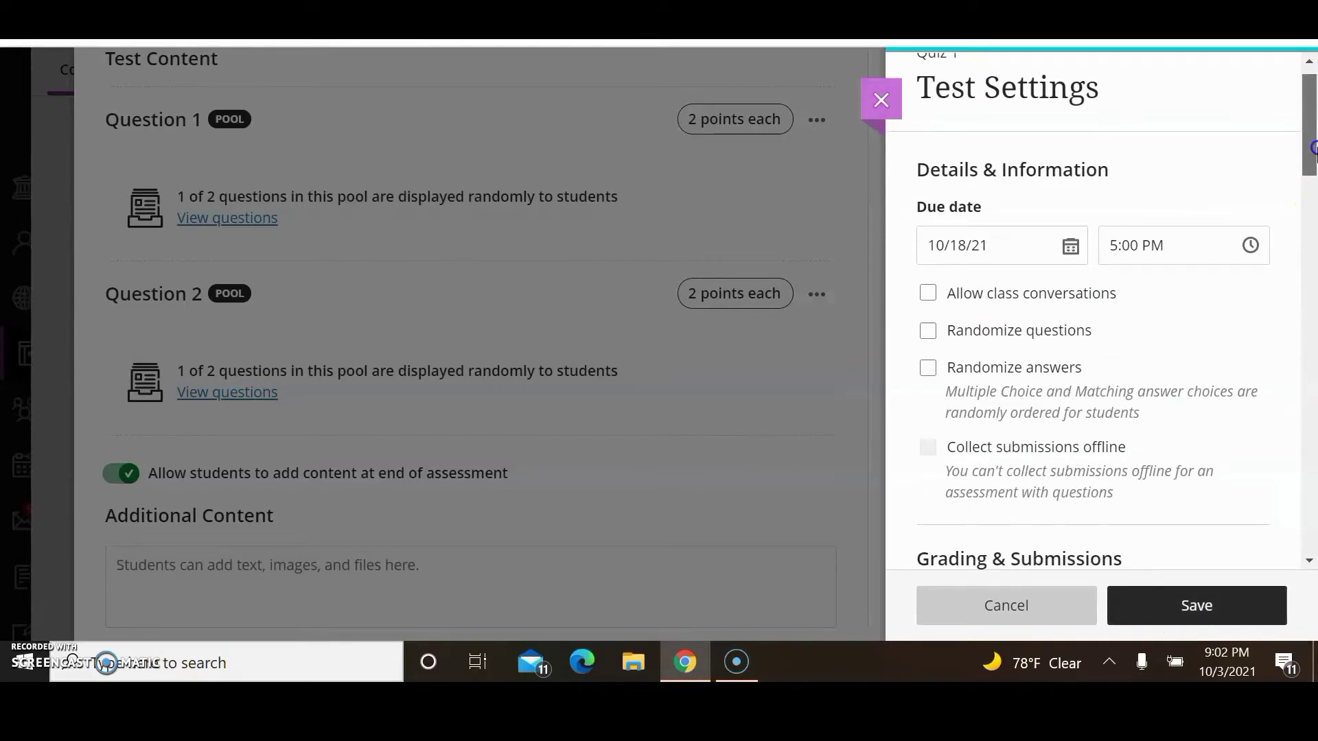
left_click(934, 333)
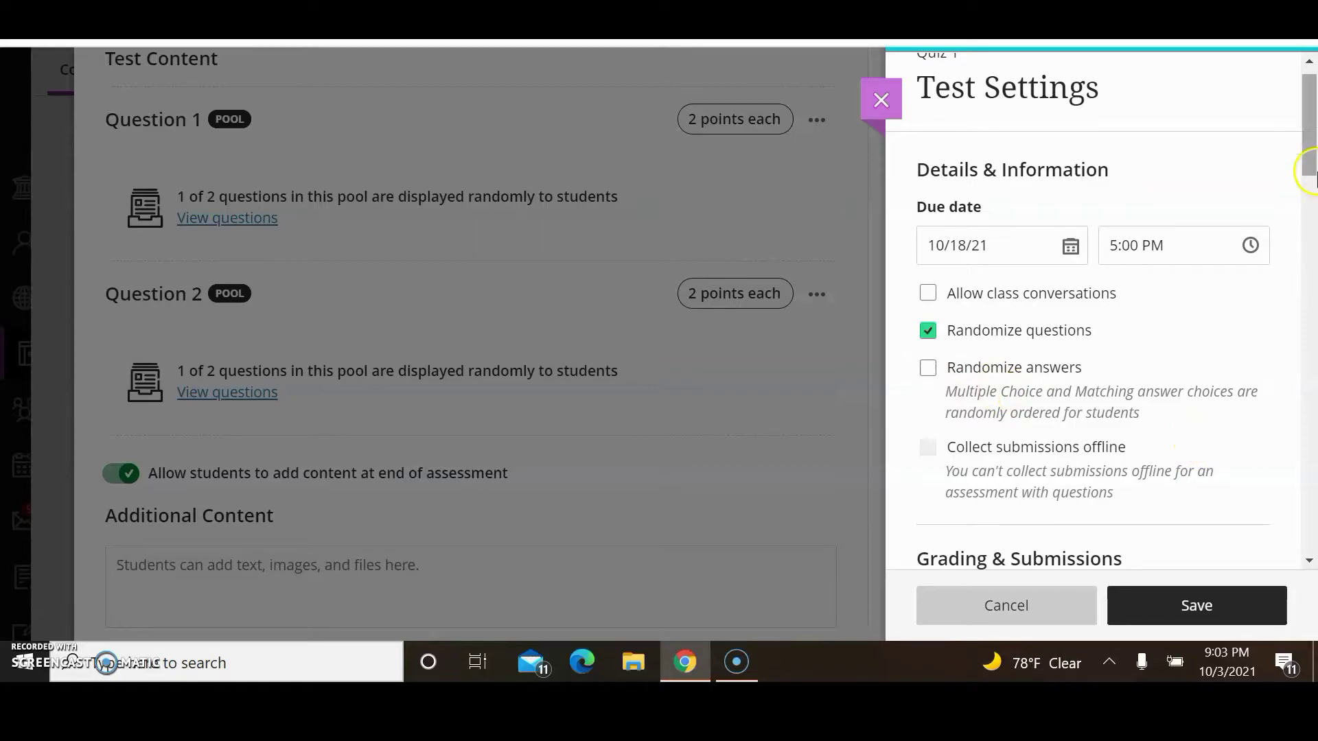
left_click_drag(1310, 149, 1312, 177)
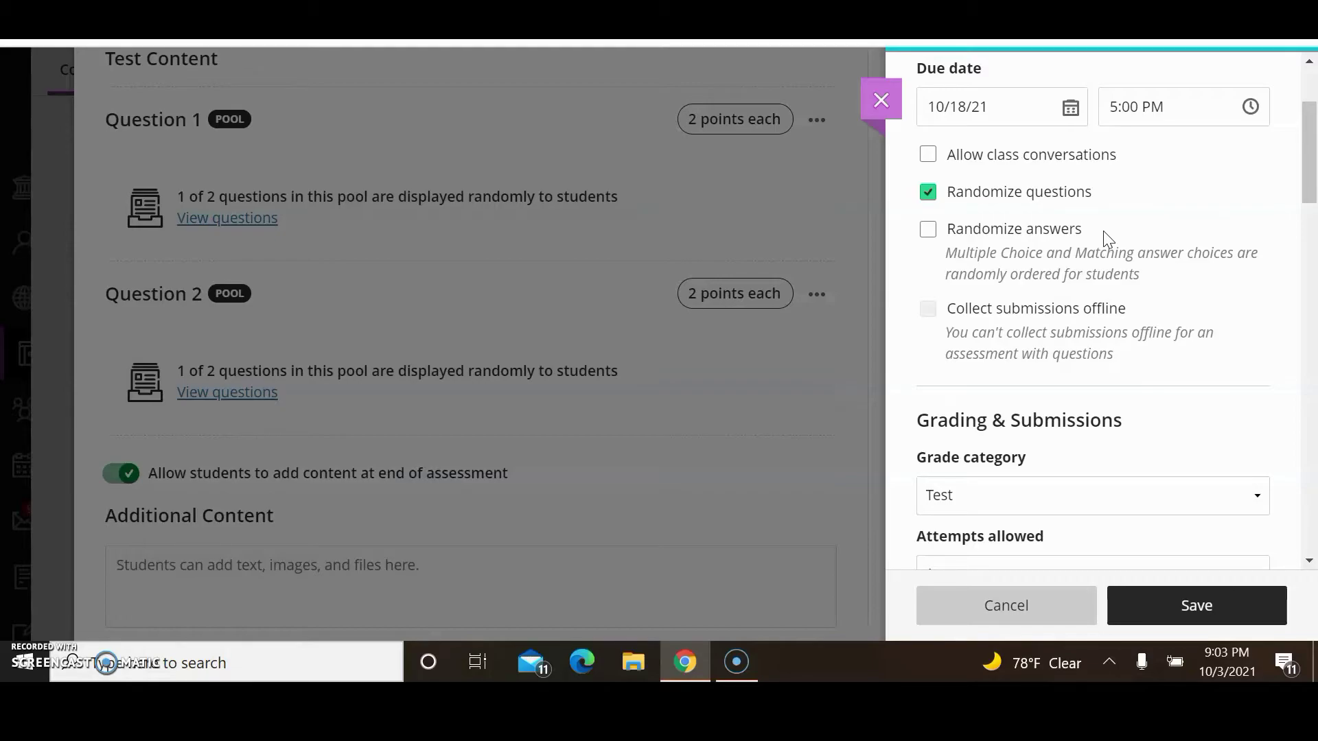
left_click_drag(1312, 167, 1312, 248)
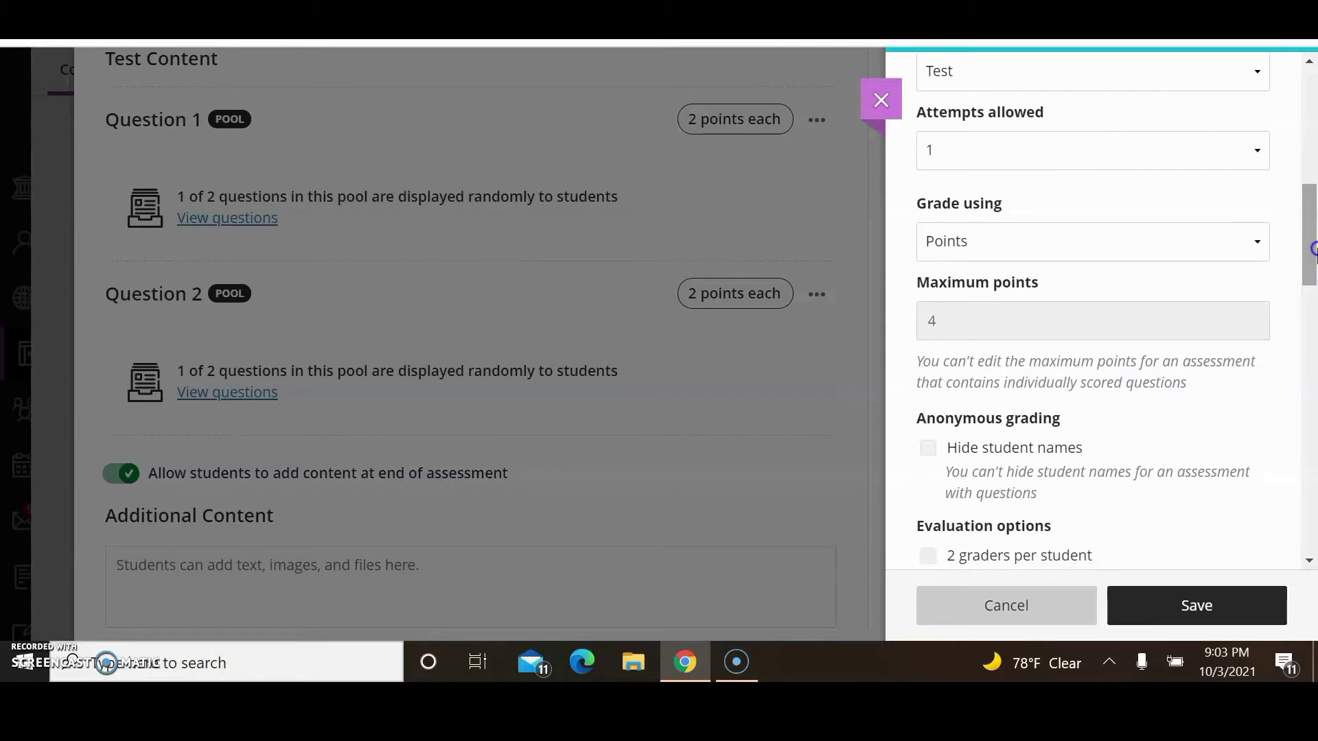
left_click(1029, 259)
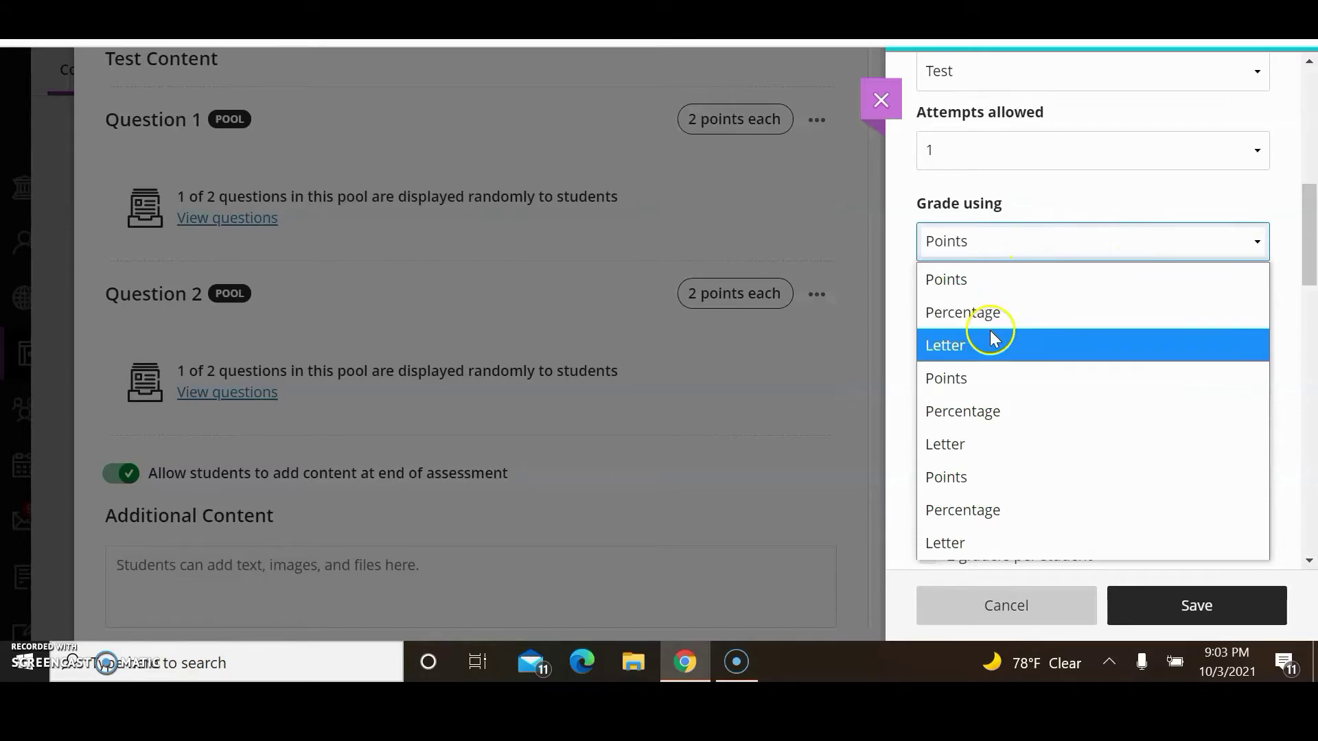
left_click(895, 352)
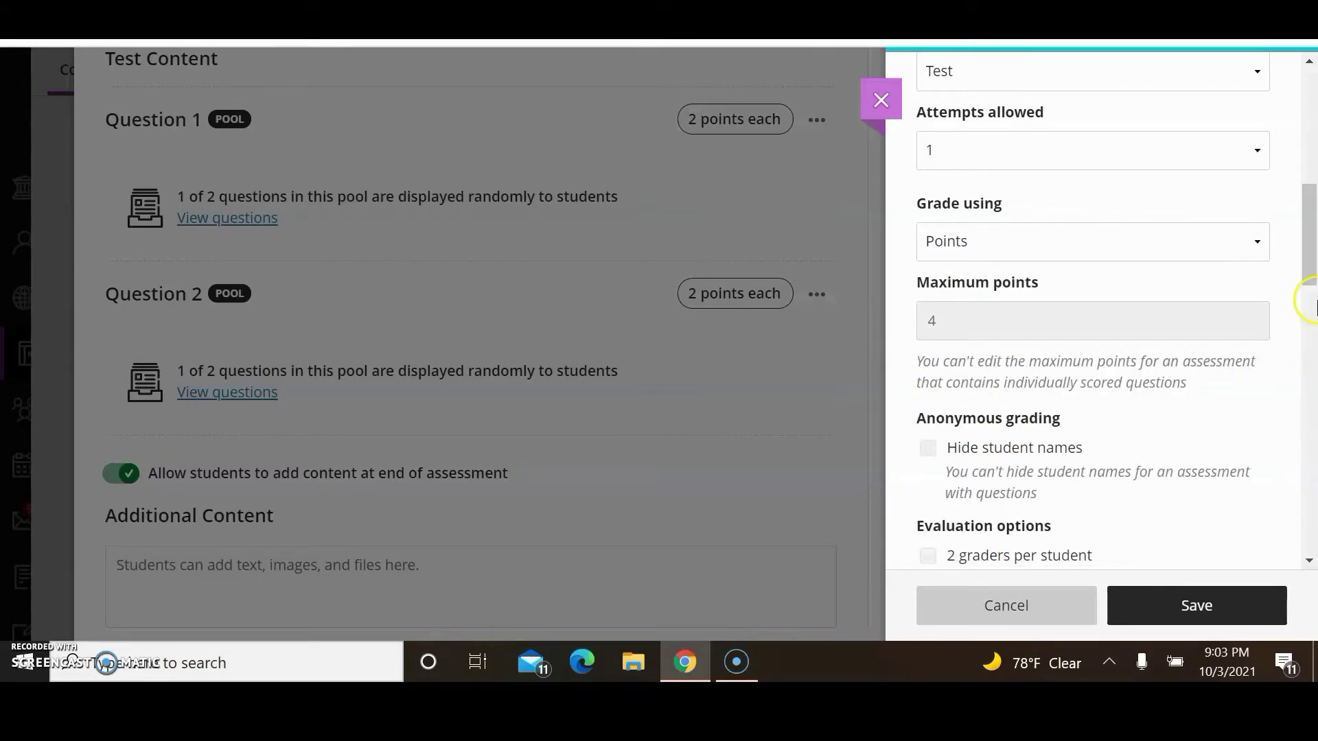
Add a 10-minute time limit to the quiz and give students + 50% (5 minutes) extra time after it expires
left_click_drag(1313, 259, 1313, 421)
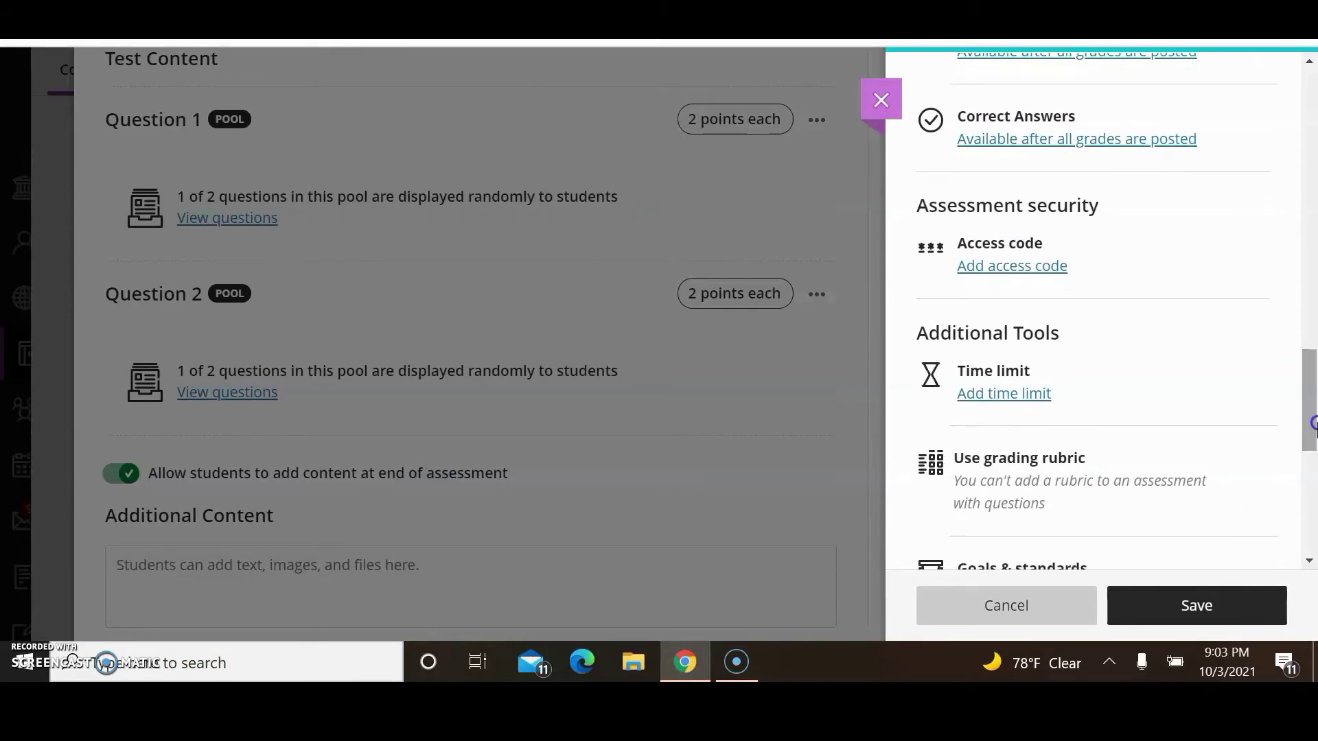
left_click(1025, 400)
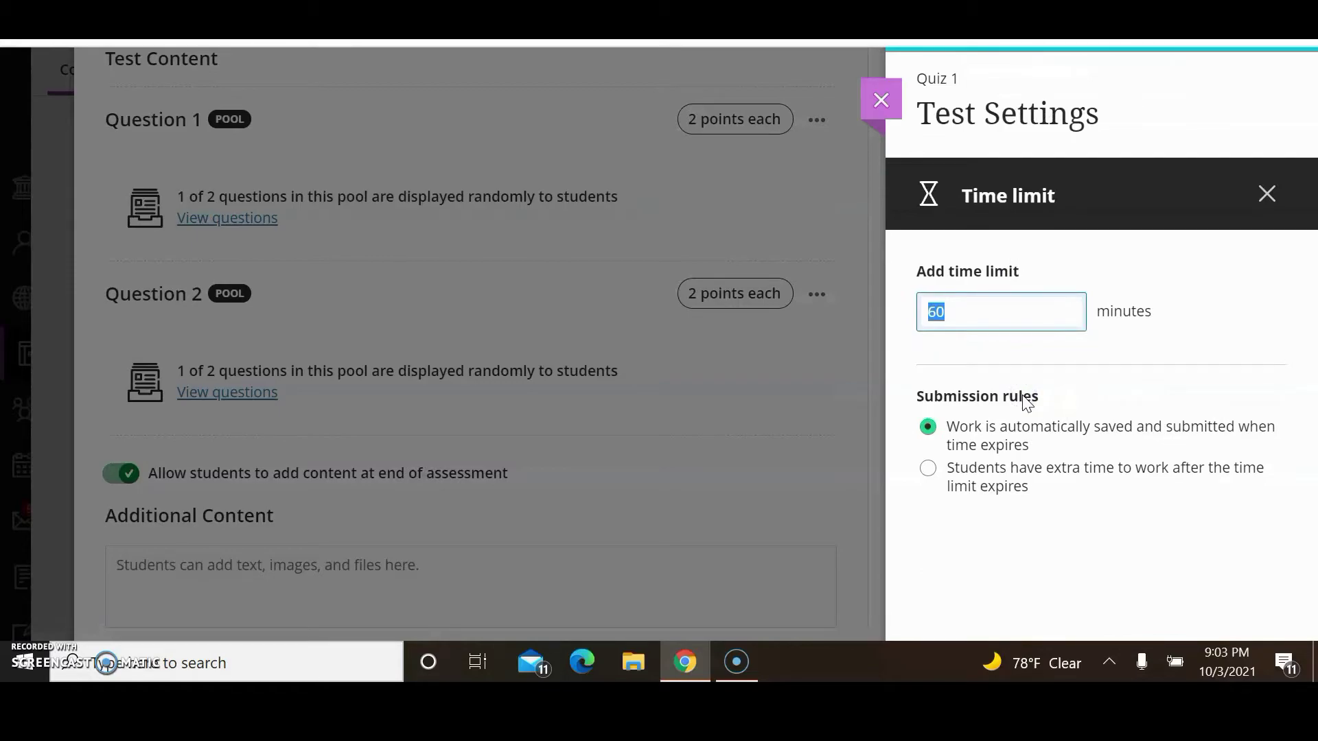
type("10")
left_click(978, 436)
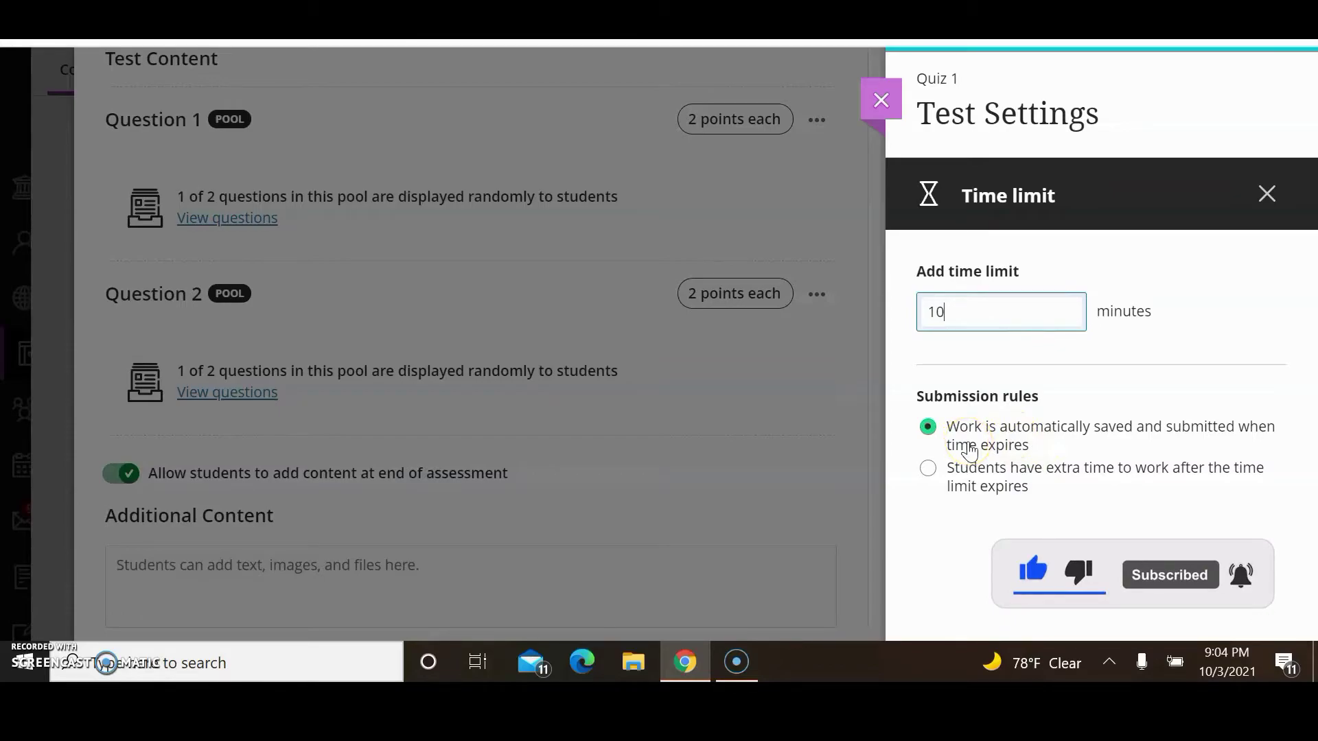
left_click(928, 469)
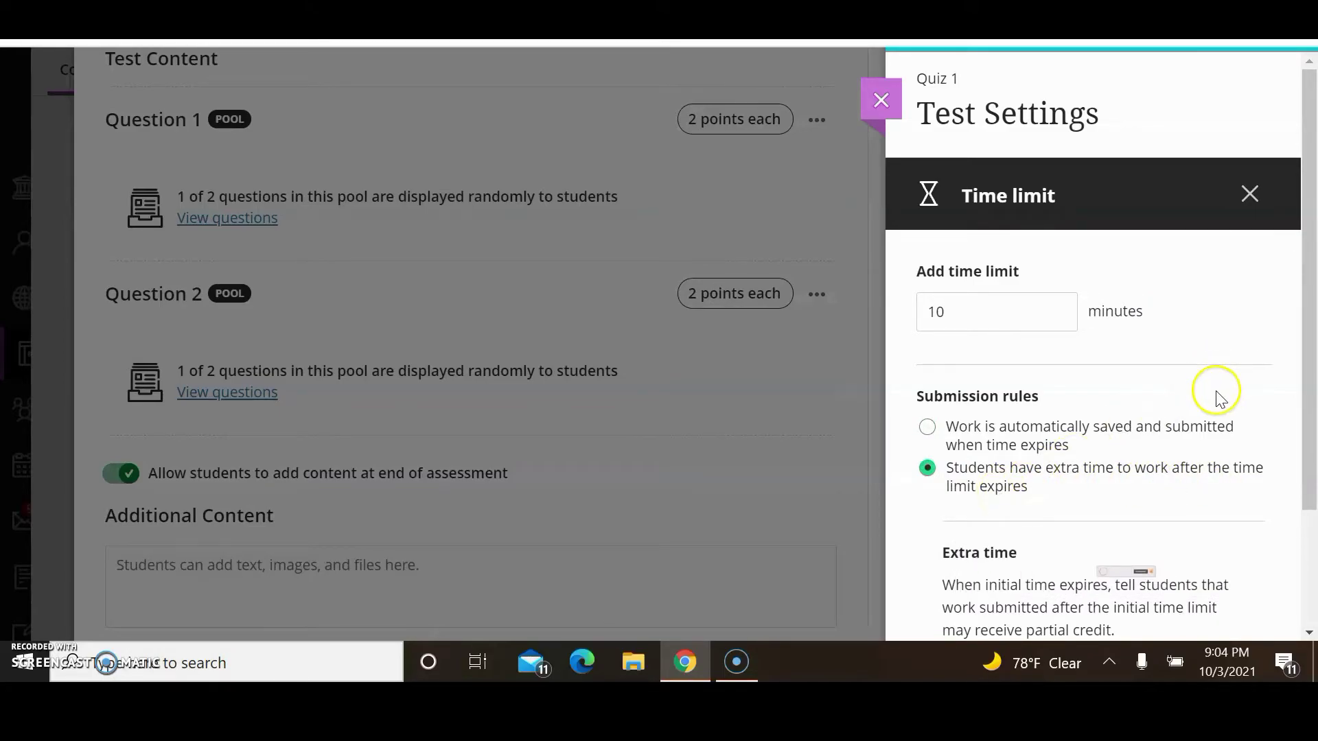
left_click_drag(1312, 317, 1313, 436)
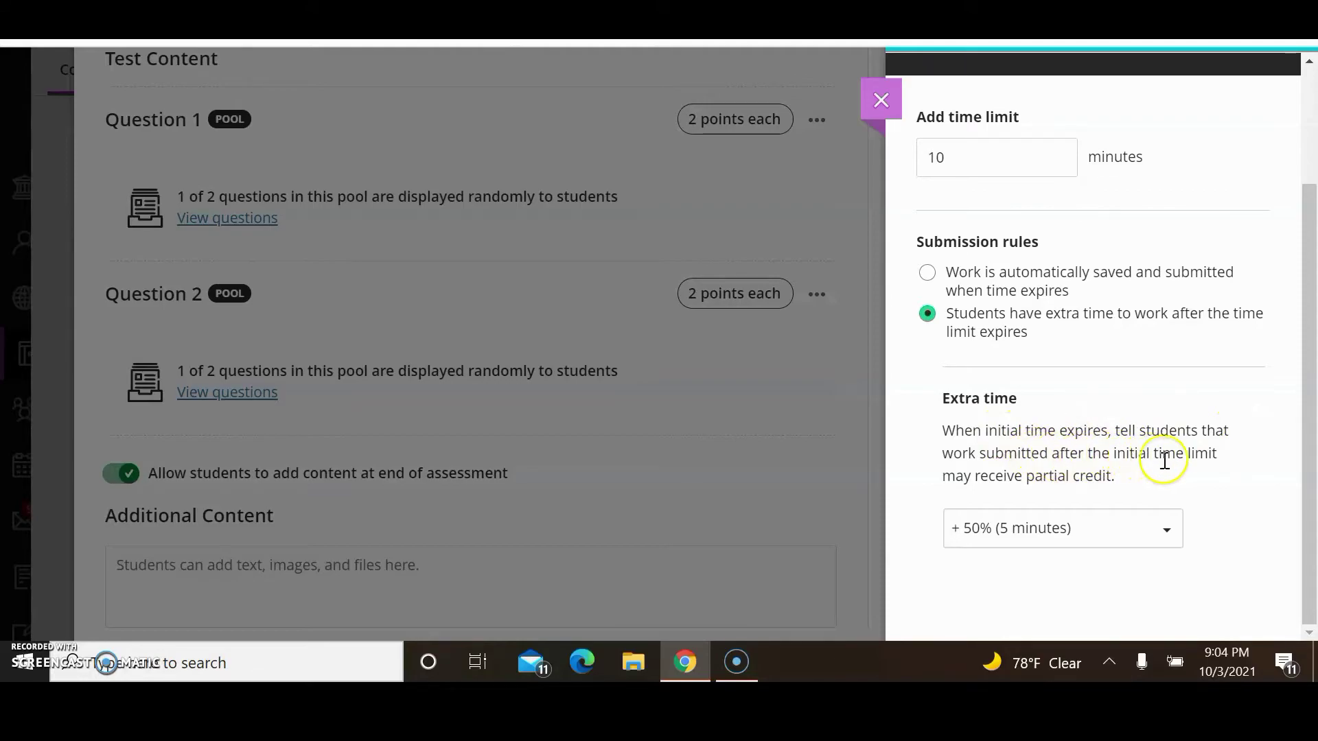
left_click(1104, 536)
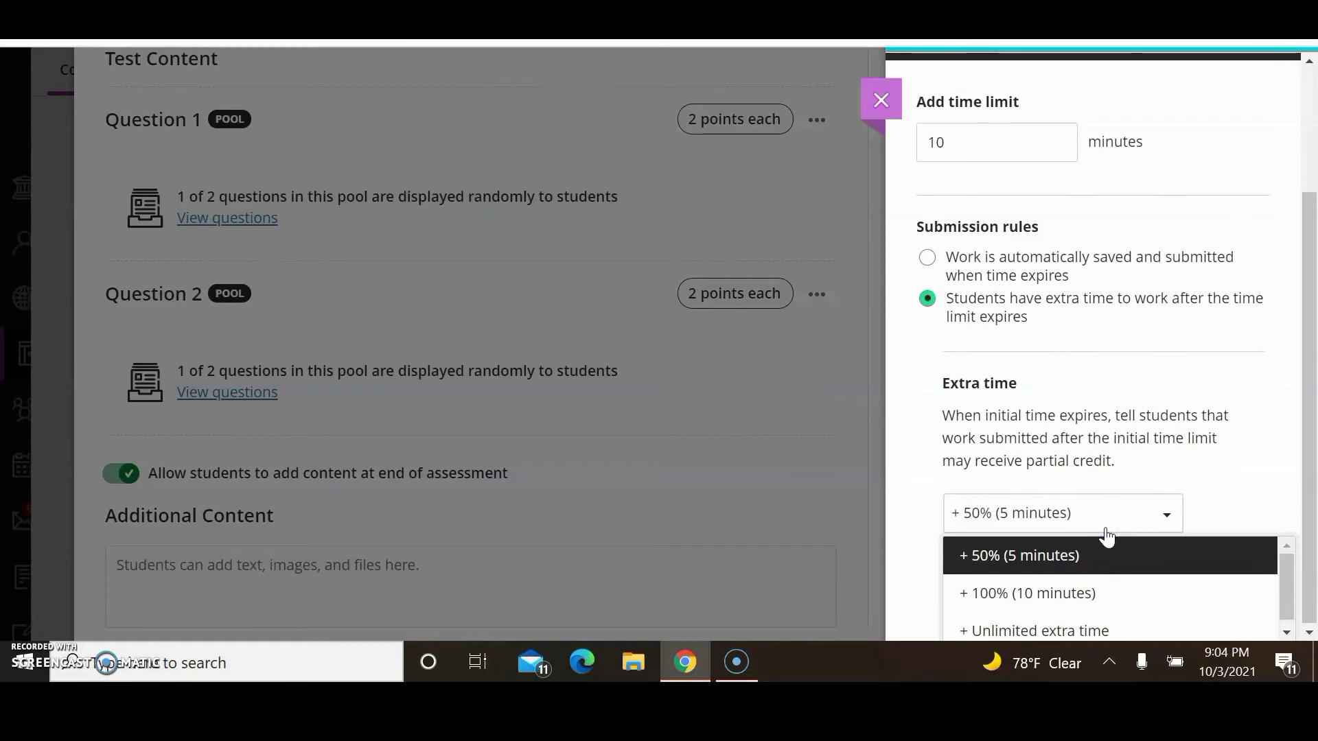
left_click(1148, 524)
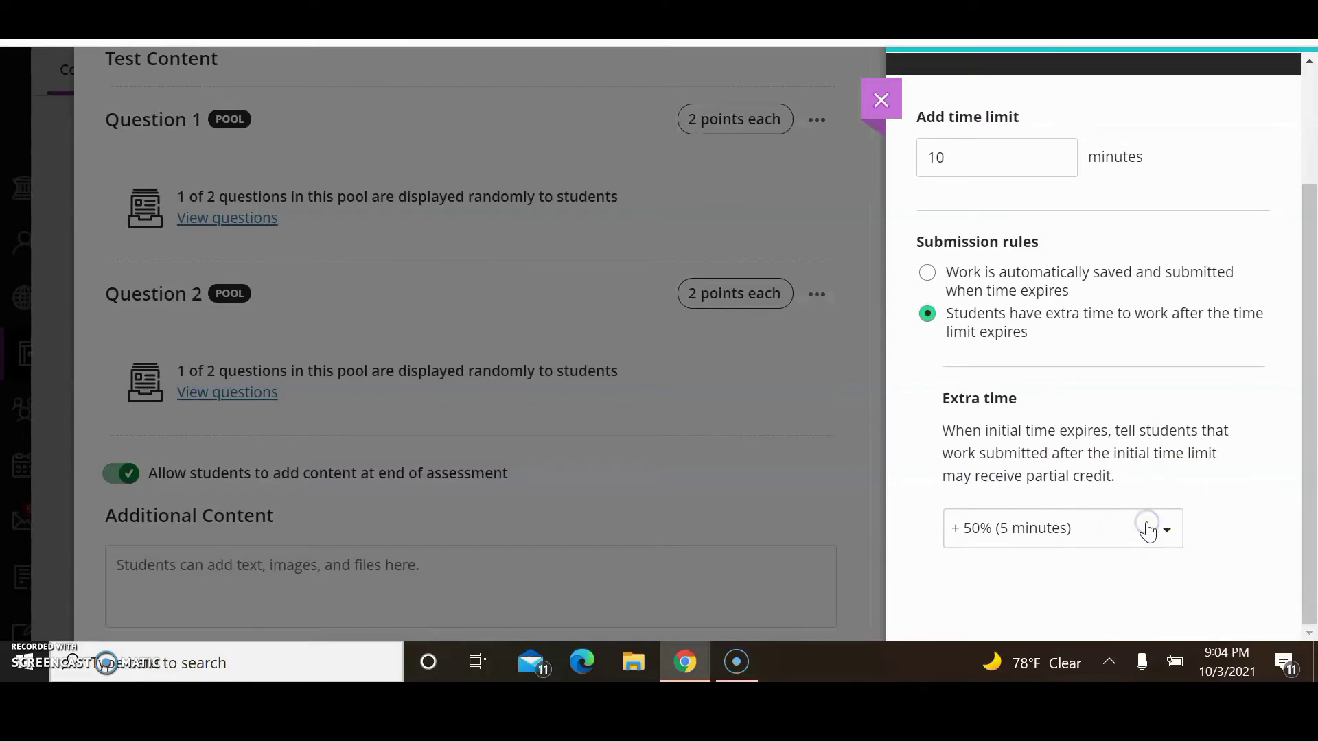
left_click_drag(1307, 447, 1308, 331)
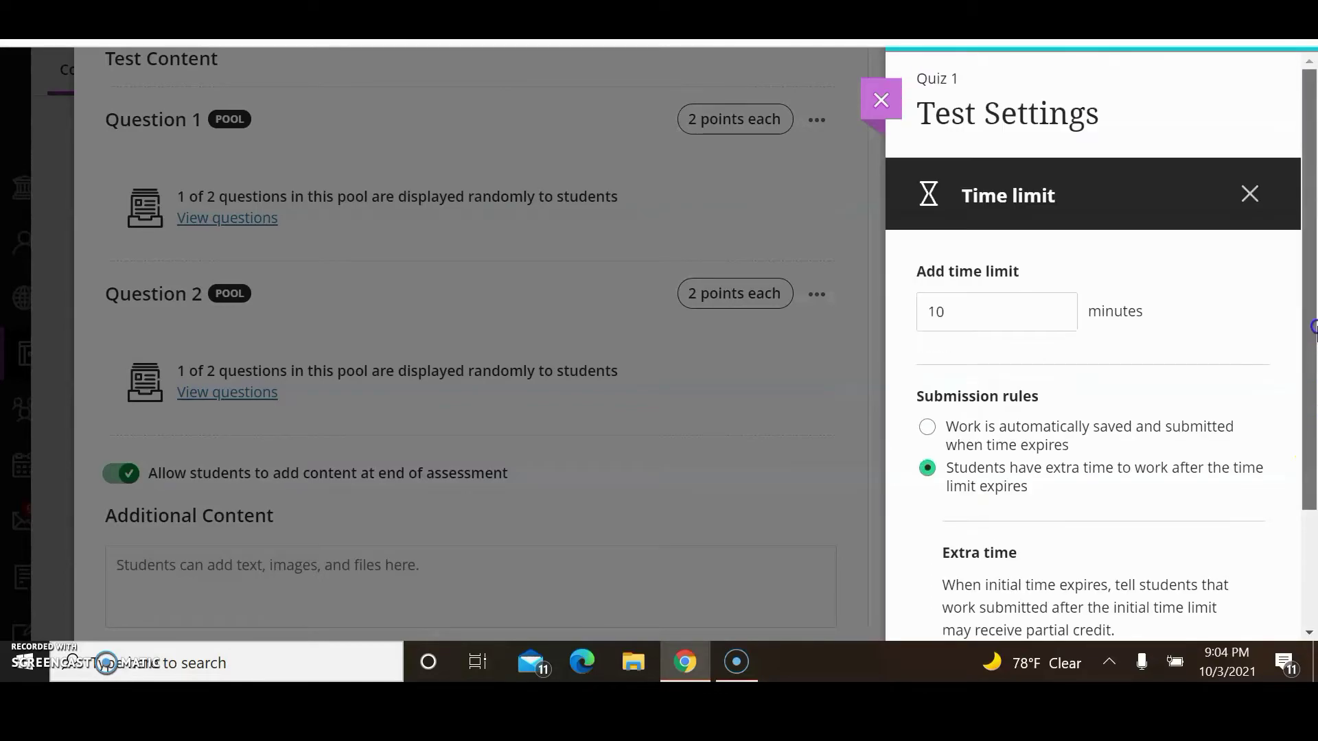
left_click(1250, 195)
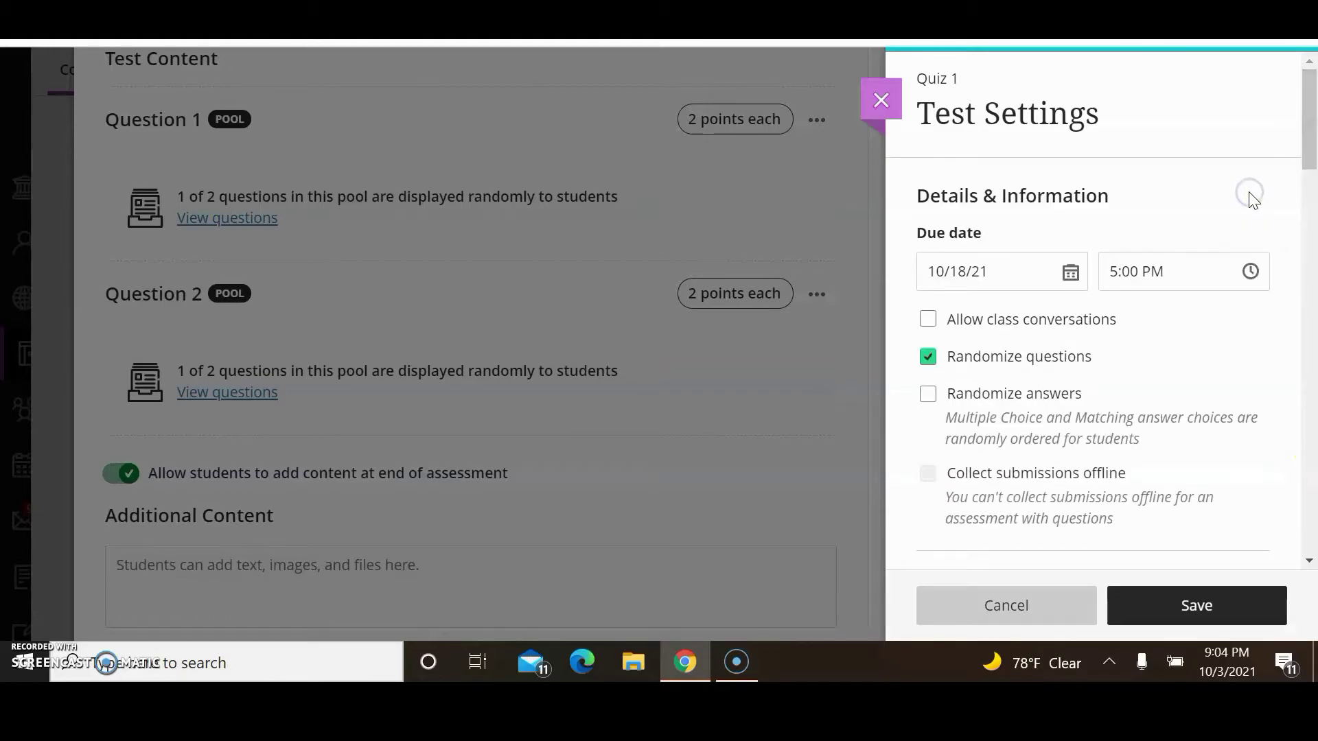
Examine the remaining test settings, including assessment security with Proctorio and the optional description
left_click_drag(1309, 151, 1313, 528)
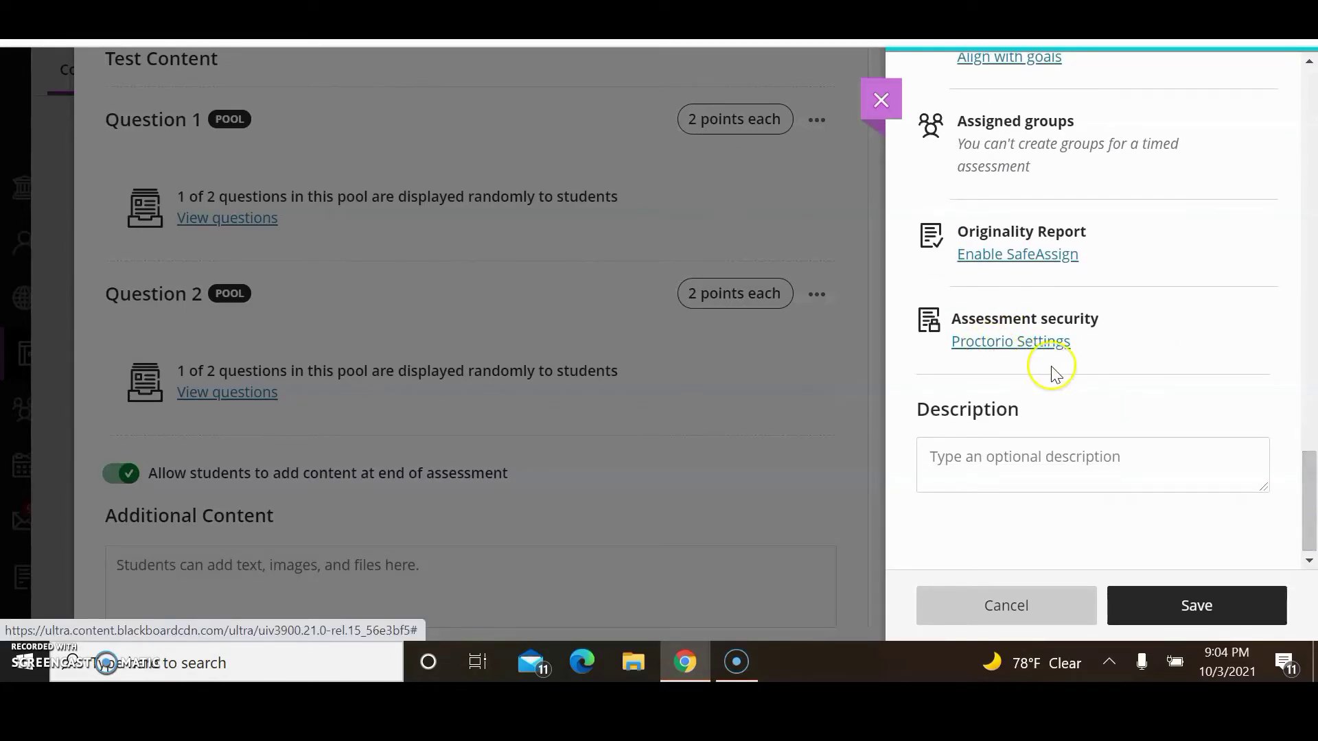
left_click(1003, 347)
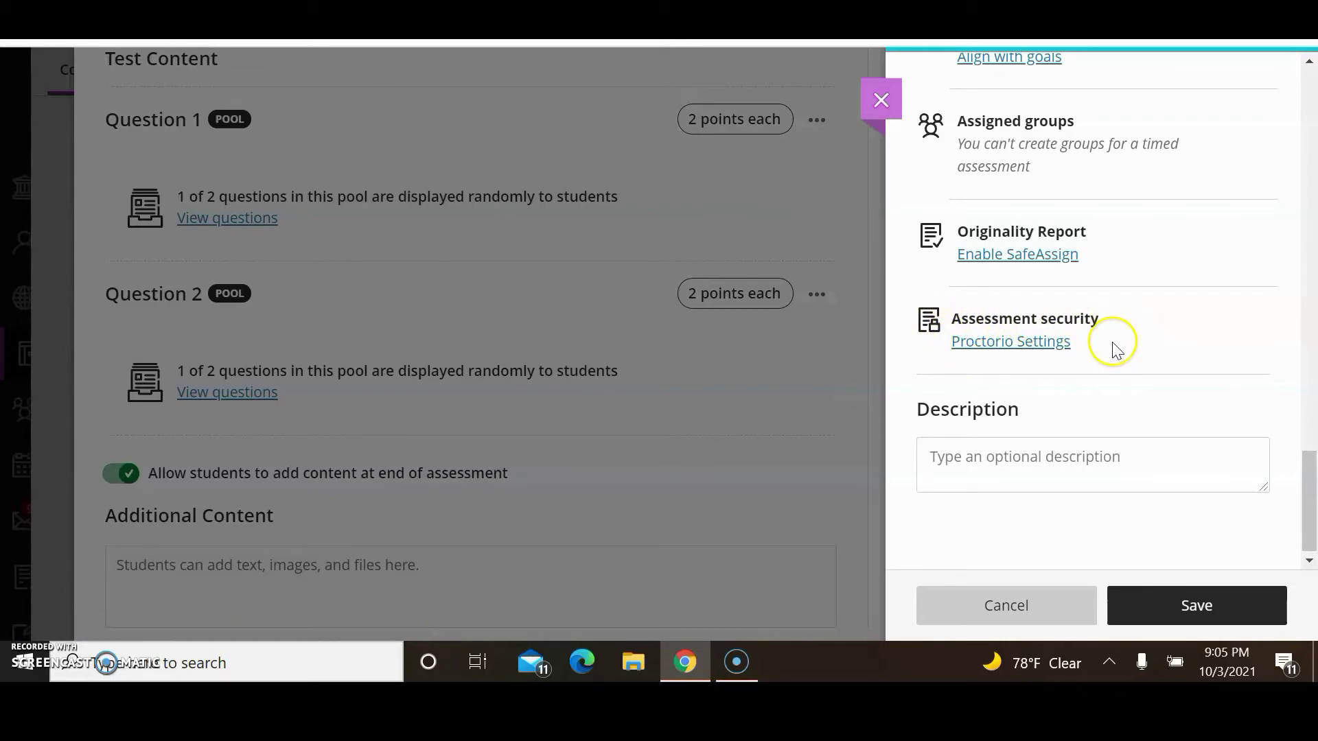
left_click(1111, 448)
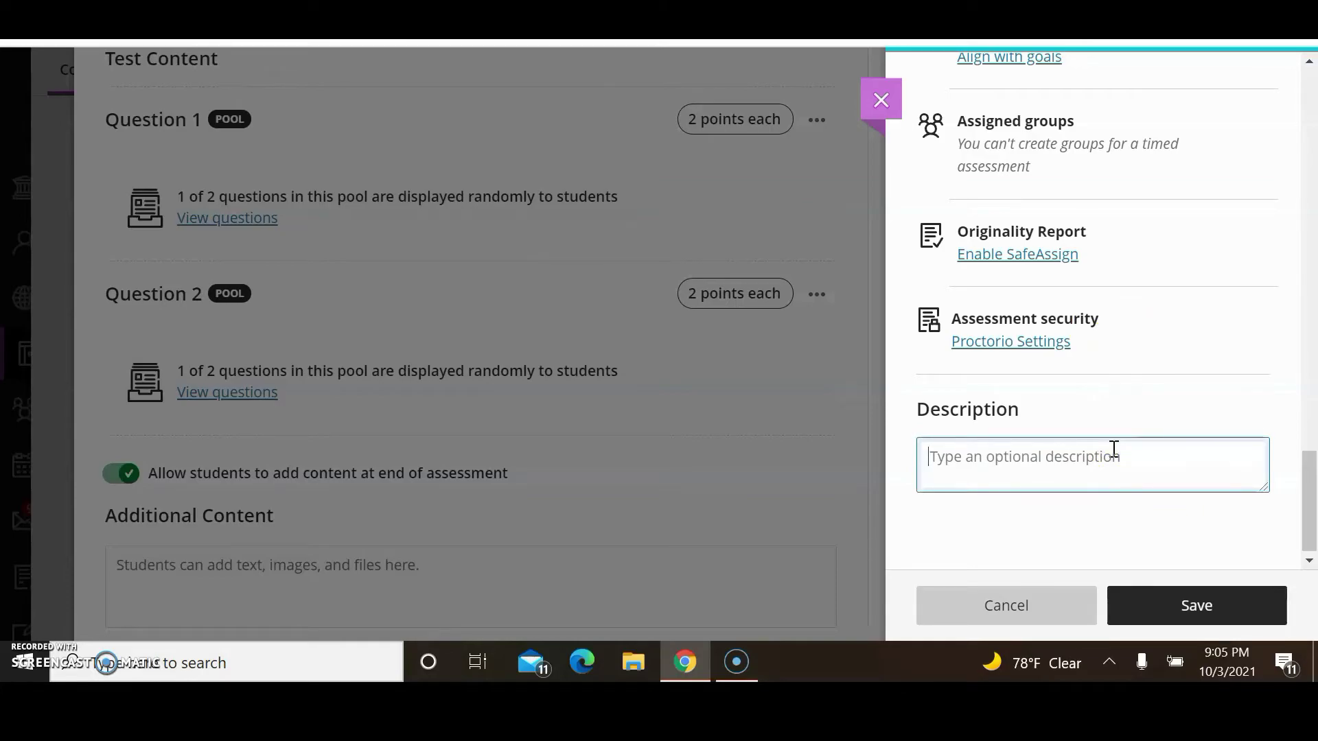
left_click(1311, 498)
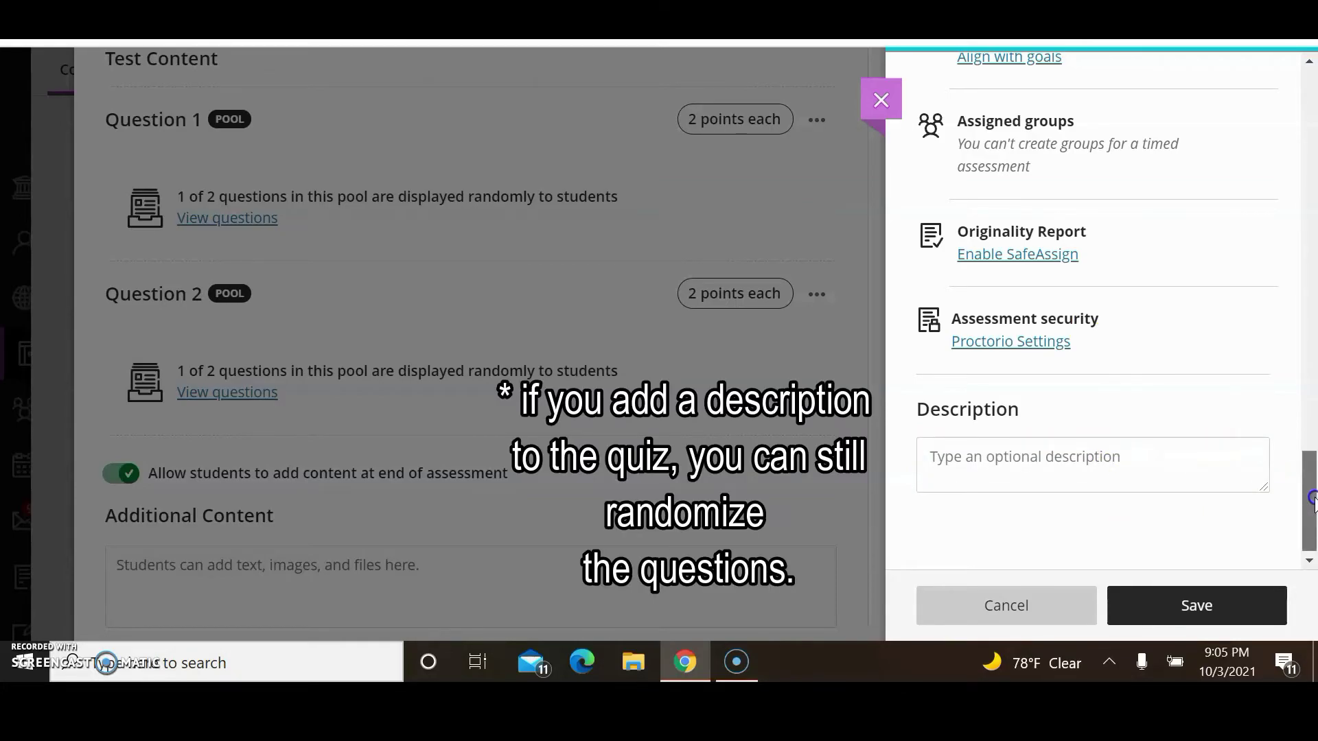
left_click_drag(1312, 500, 1313, 509)
scroll(1221, 471, "up", 2)
scroll(1288, 492, "down", 2)
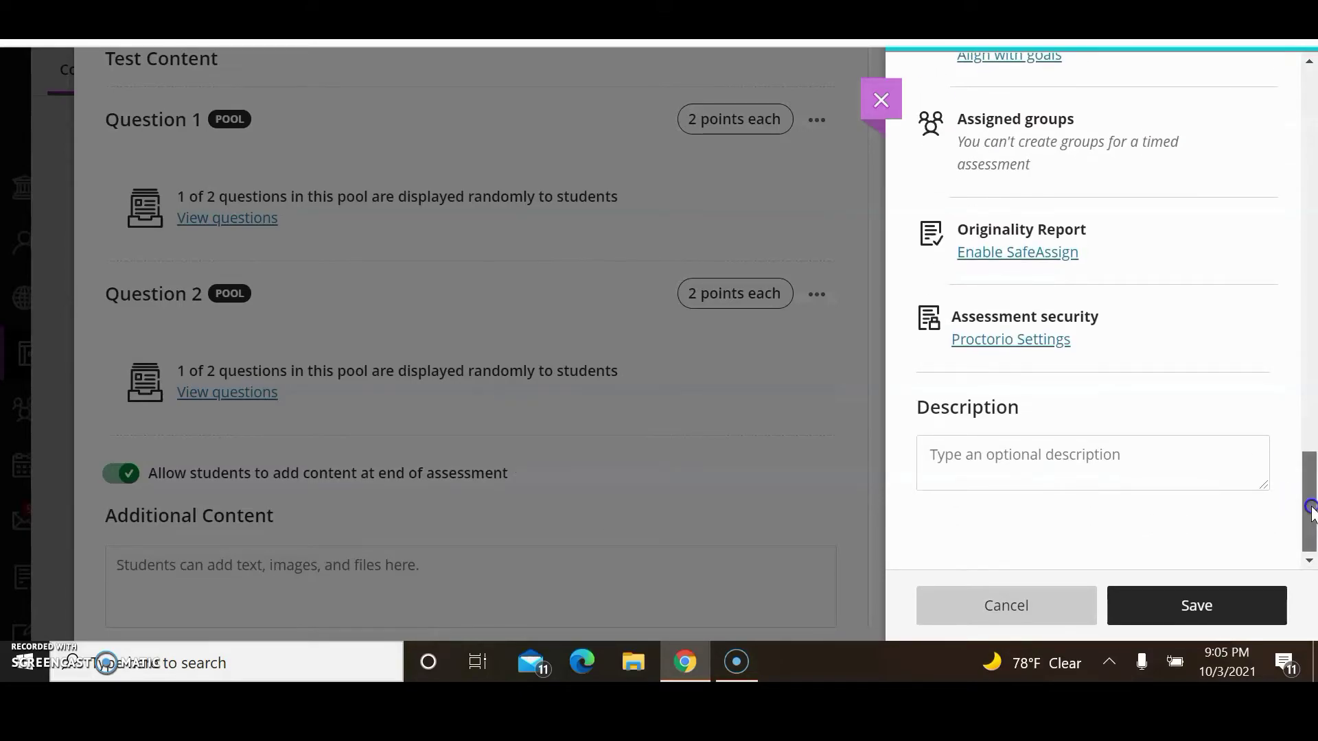
Recheck the test settings from start to end, save them, and close Quiz 1
left_click_drag(1309, 497, 1309, 103)
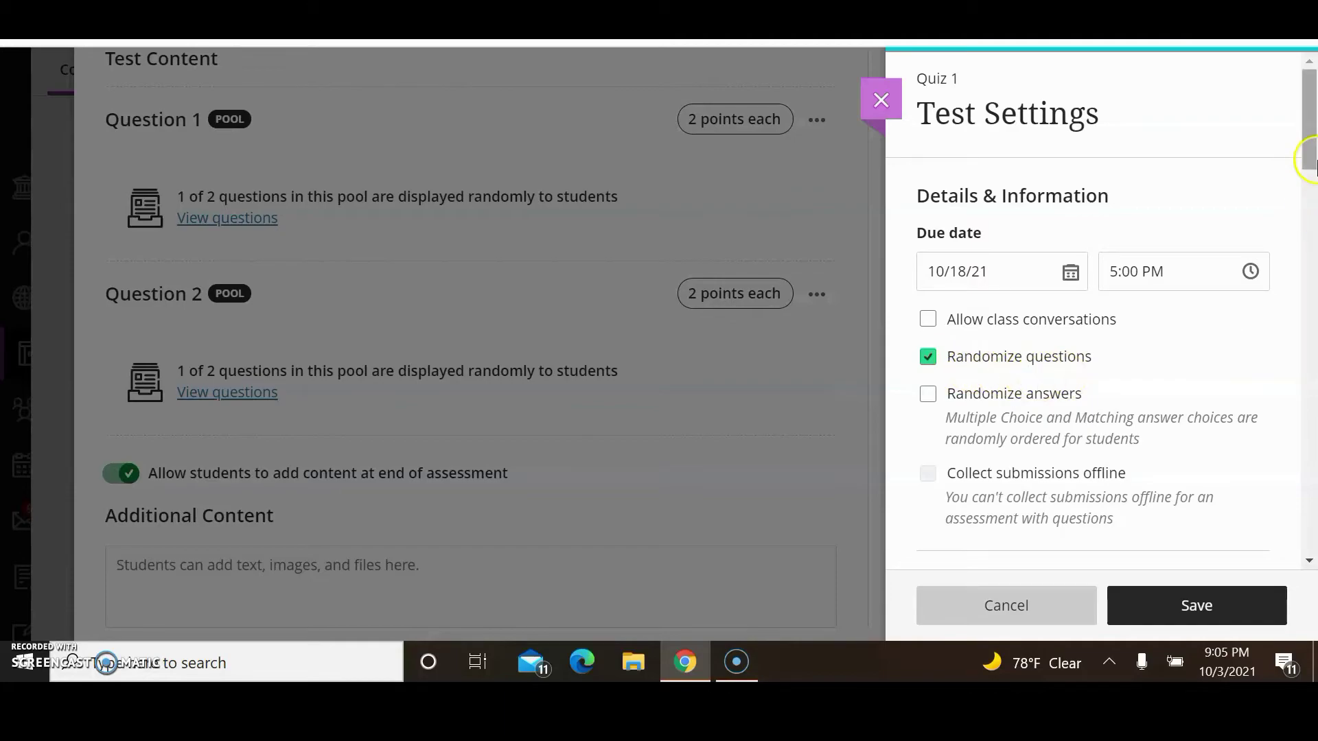
left_click_drag(1308, 165, 1309, 500)
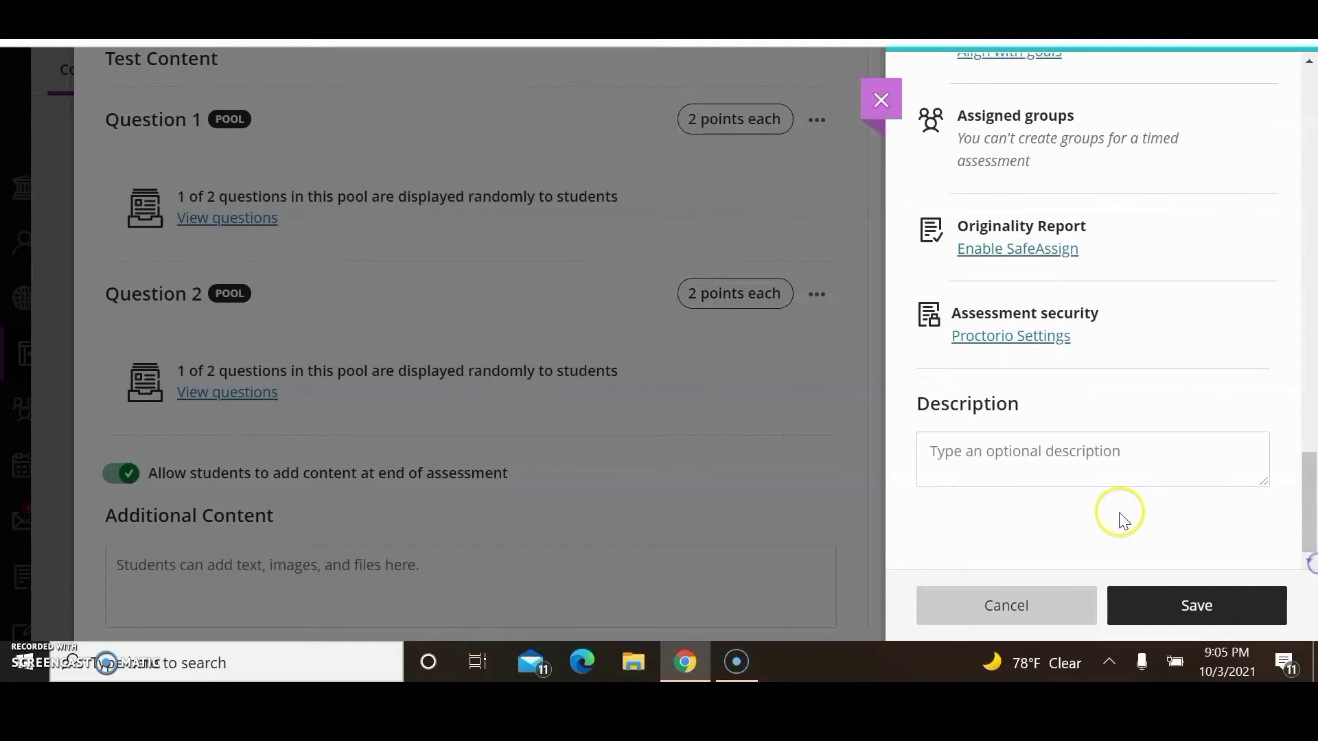
left_click(1166, 604)
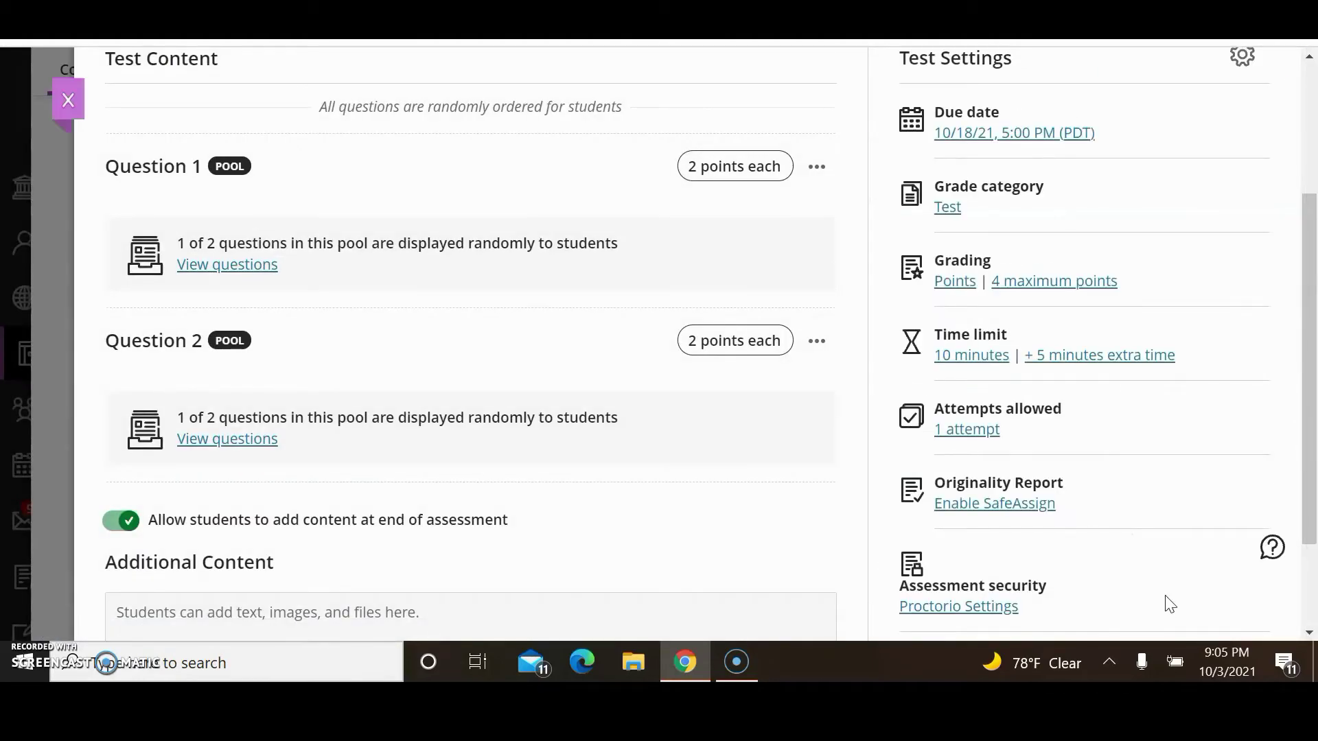
left_click(68, 100)
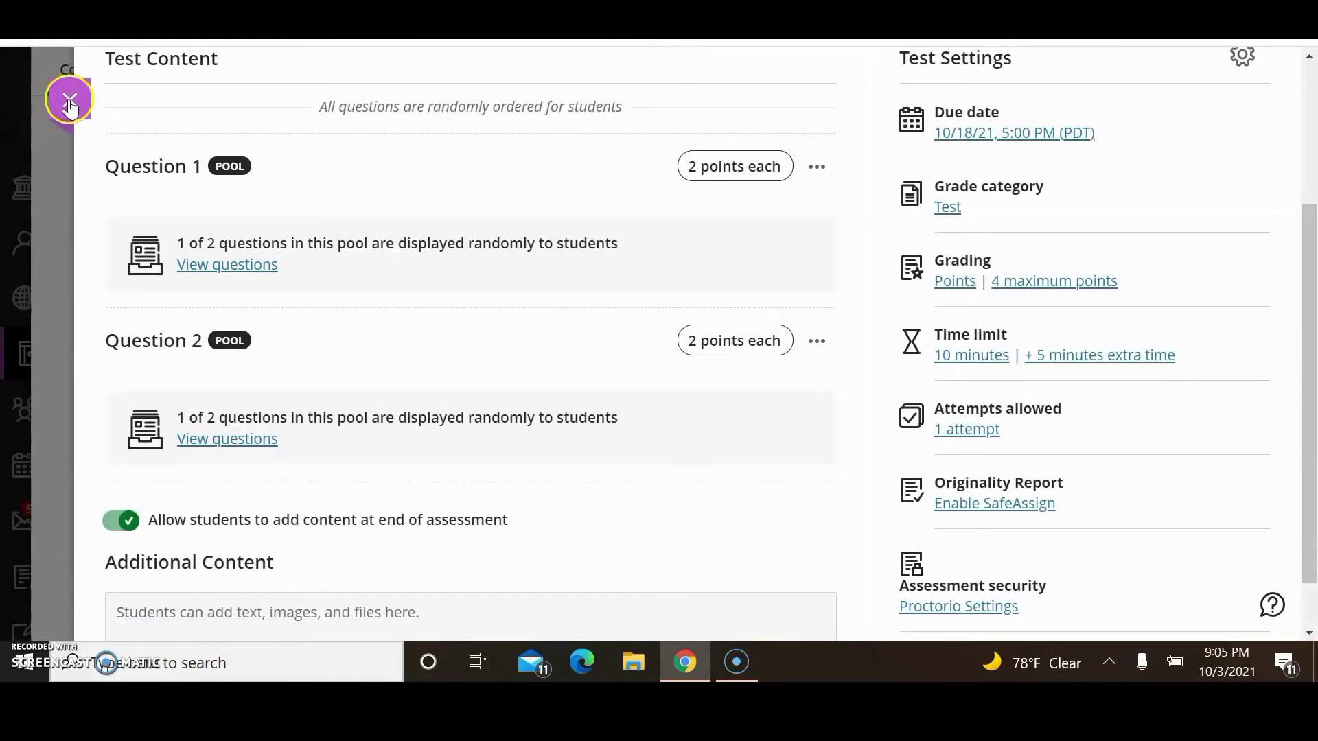
Move Quiz 1 into the Quizzes folder on the course content page, and expand the folder to check its contents
left_click_drag(1307, 117, 1312, 477)
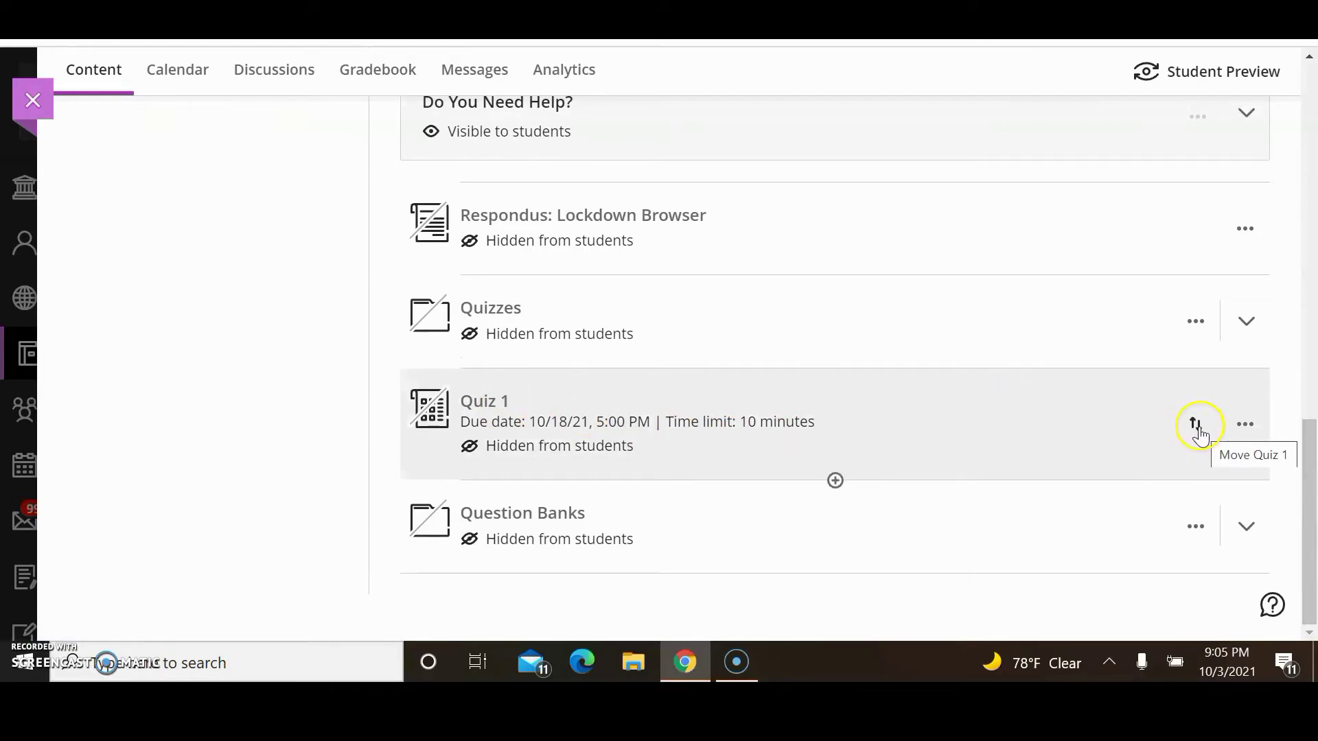
left_click_drag(1198, 429, 1177, 370)
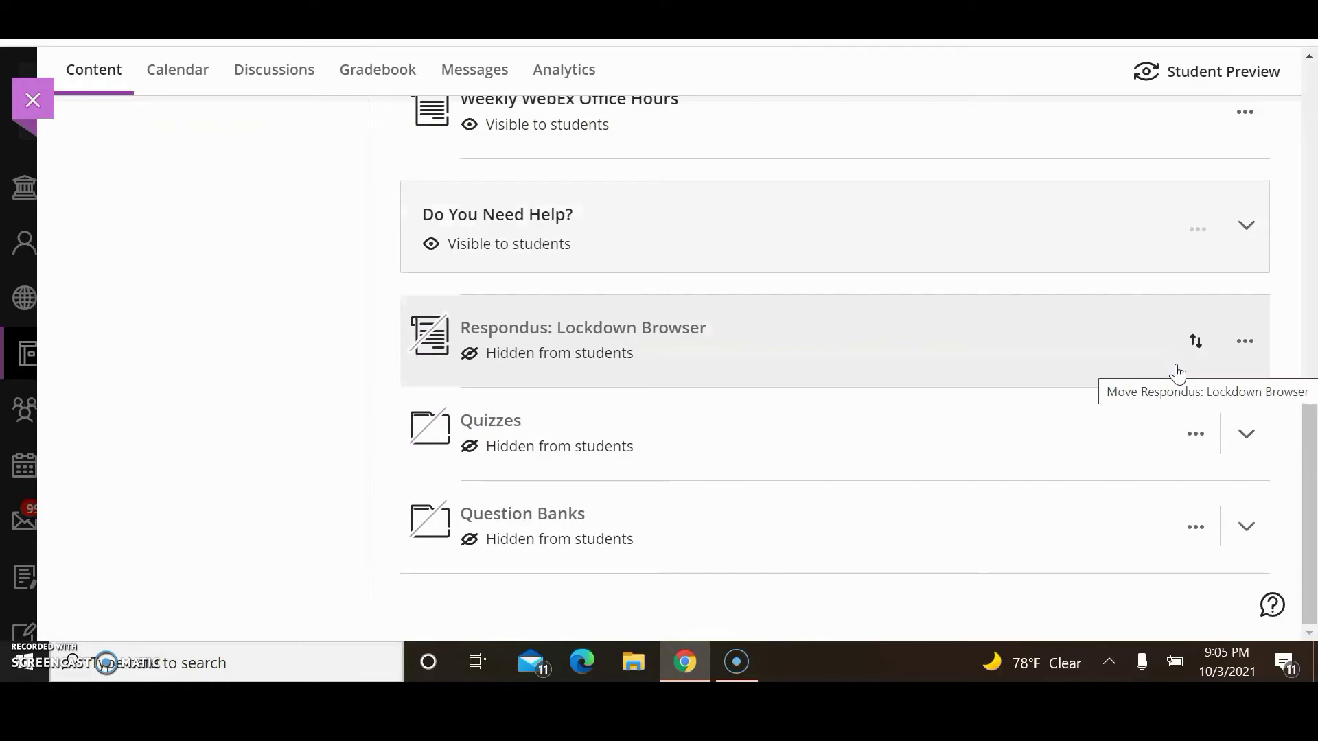
left_click(1250, 436)
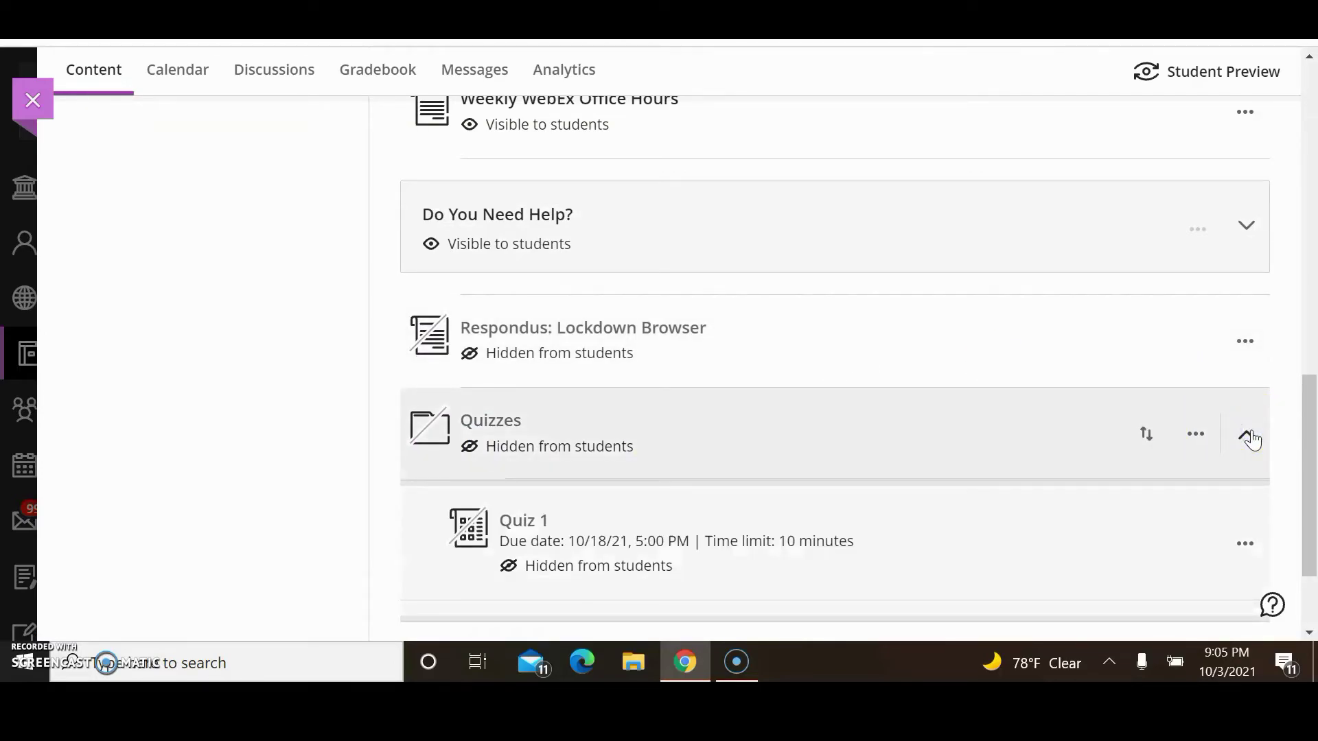
left_click_drag(1309, 426, 1311, 473)
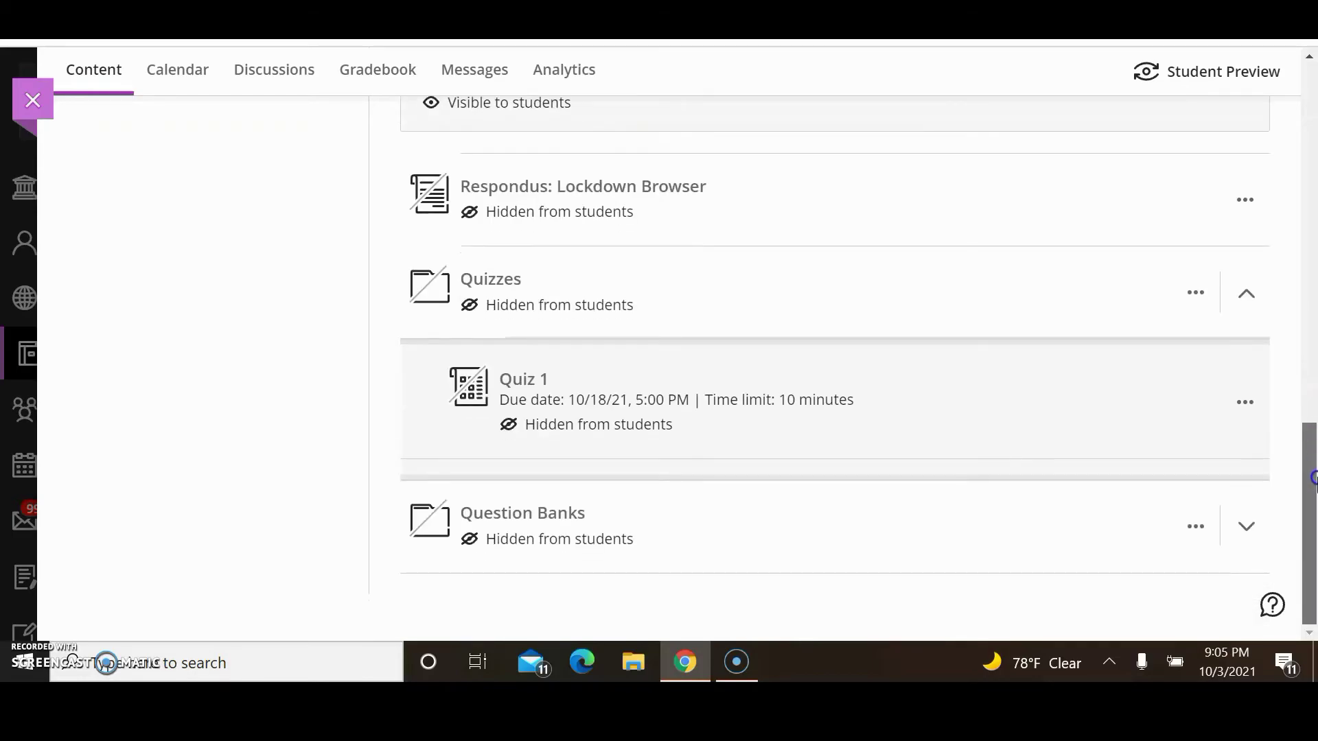
Open the release conditions for Quiz 1 and enable the Date/Time condition for all members
left_click(644, 429)
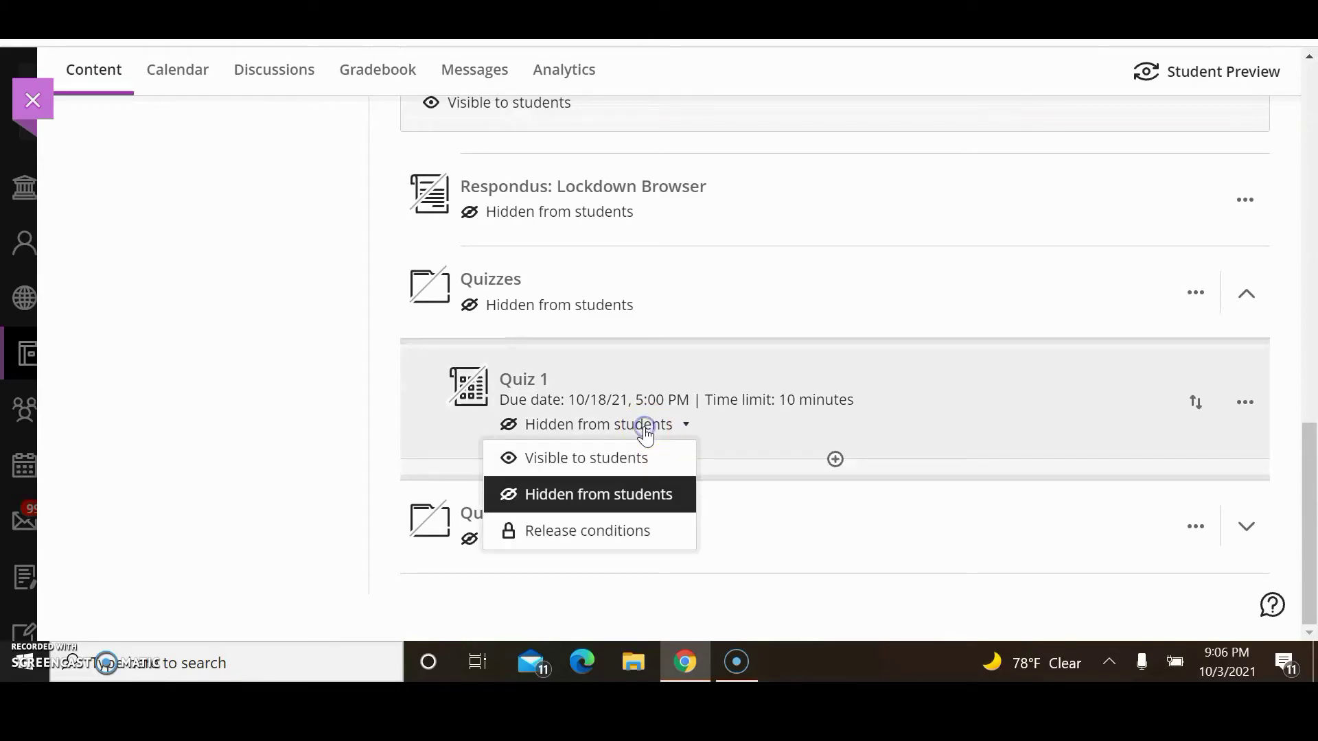
left_click(610, 532)
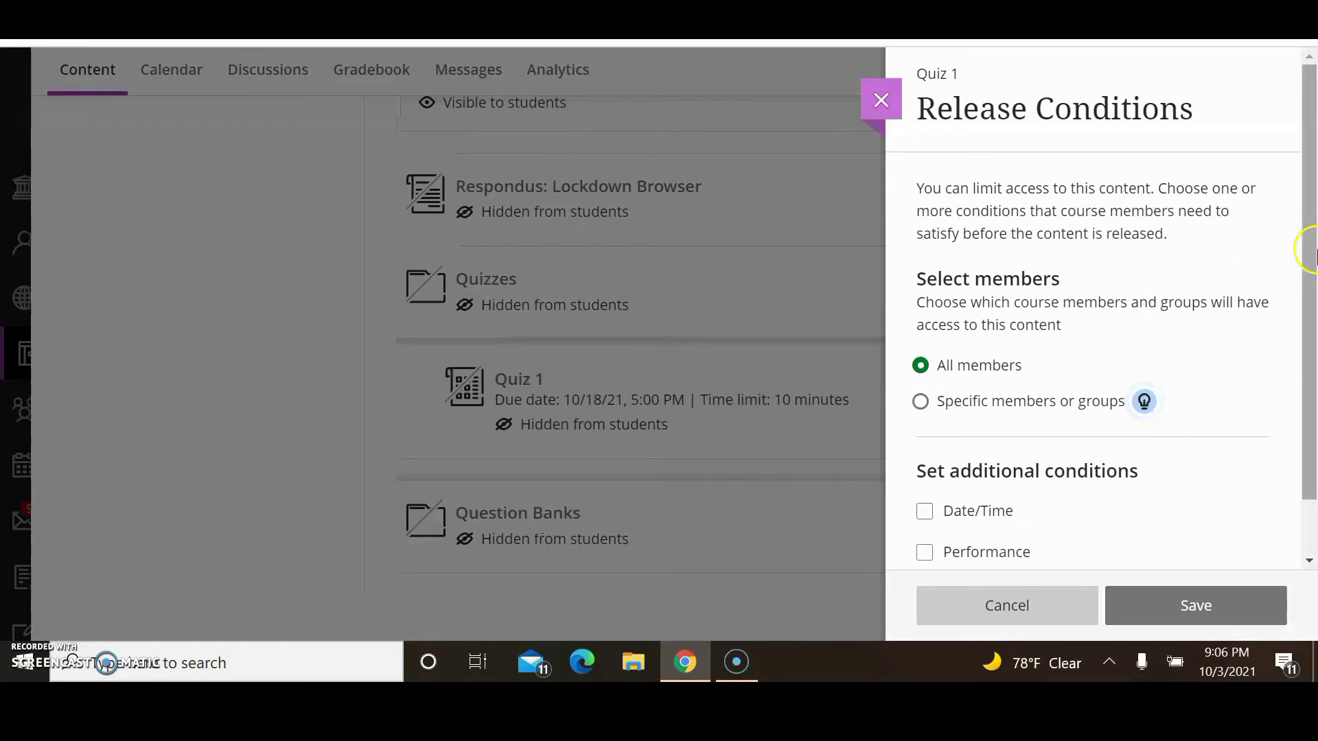
left_click(1315, 253)
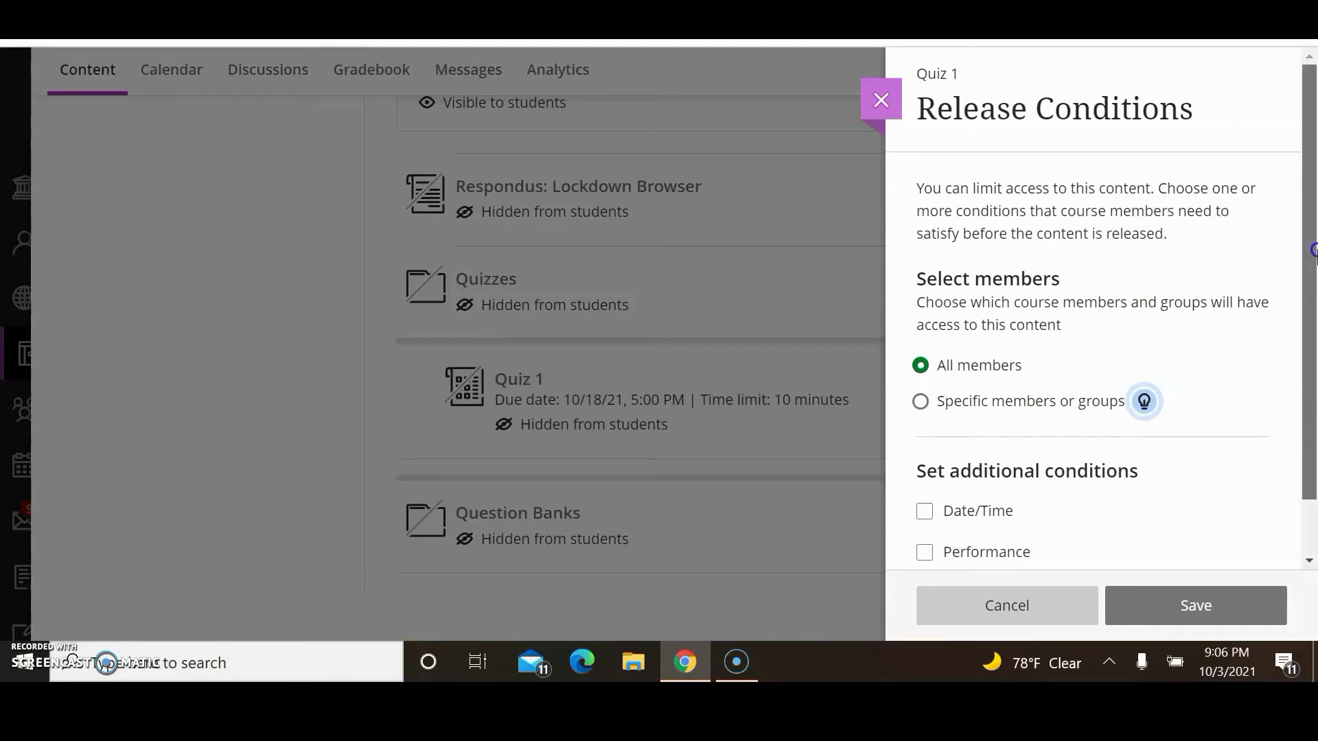
left_click_drag(1315, 253, 1314, 310)
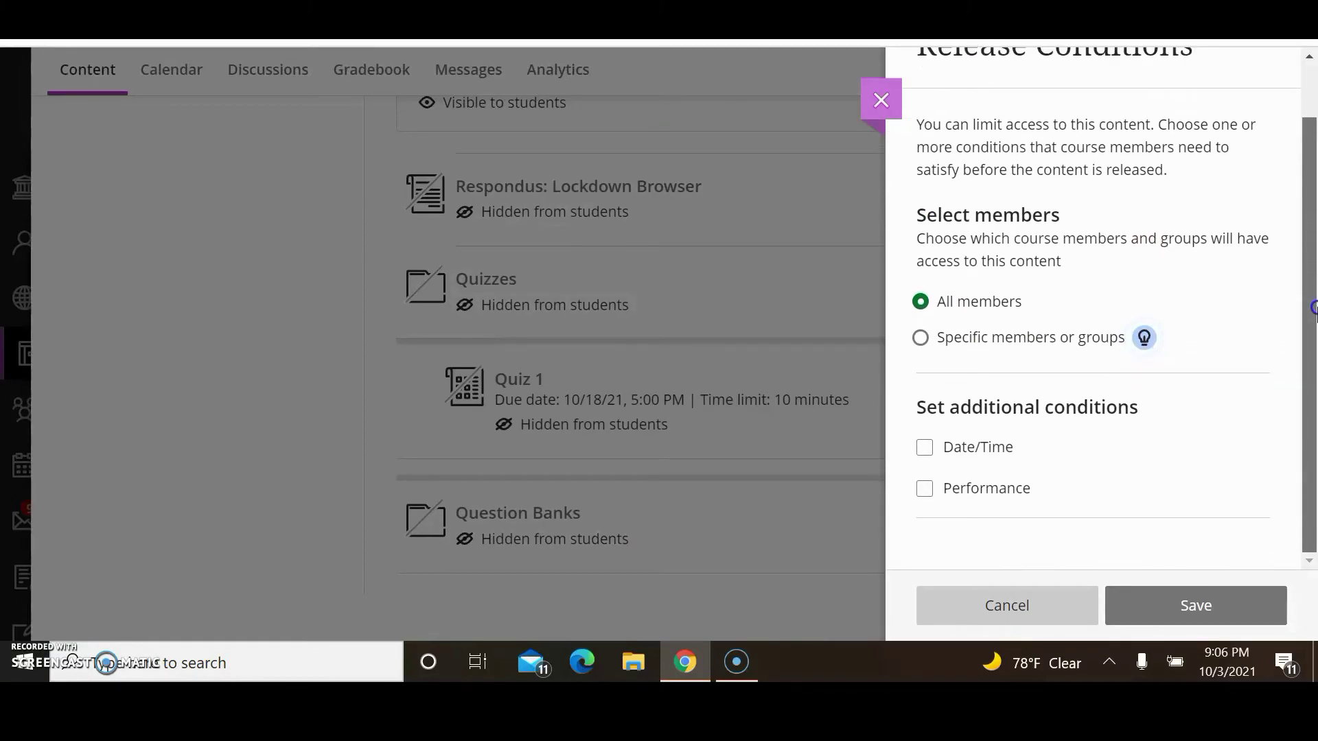
left_click(924, 451)
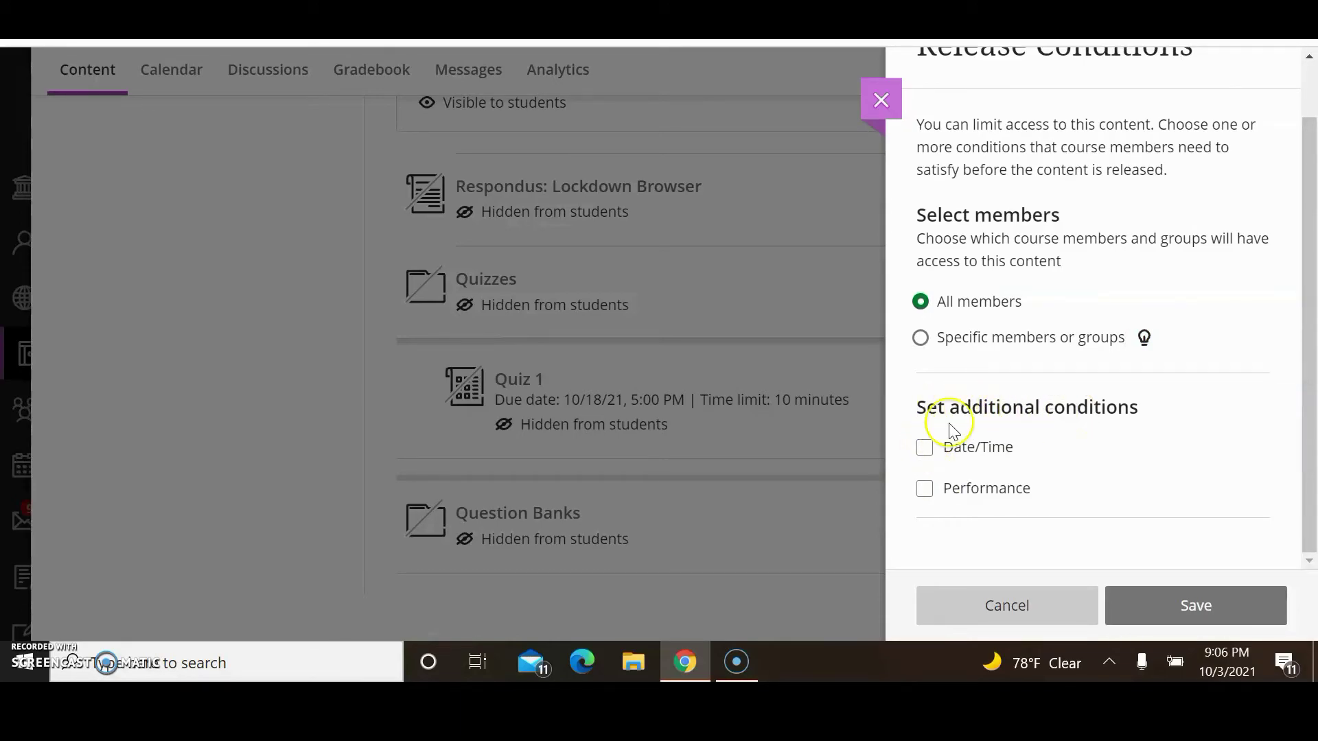
left_click(925, 448)
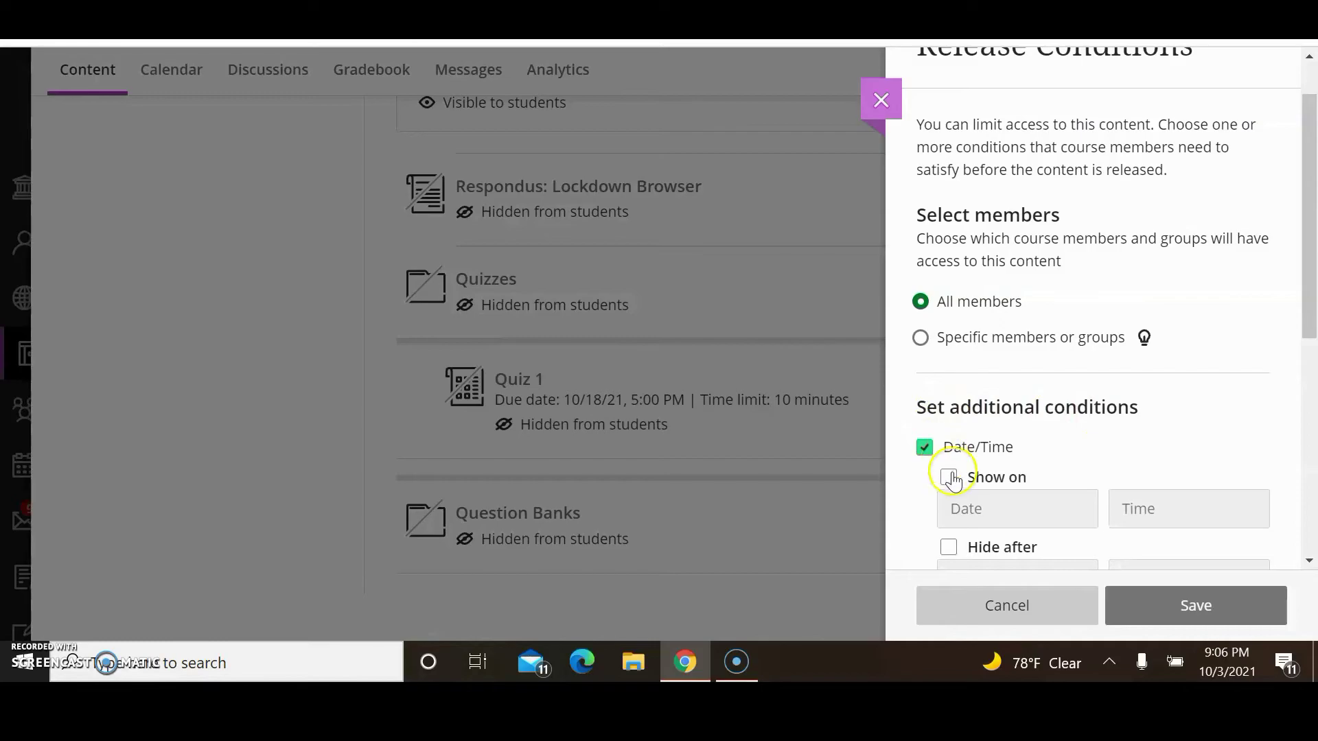
left_click_drag(1308, 323, 1308, 381)
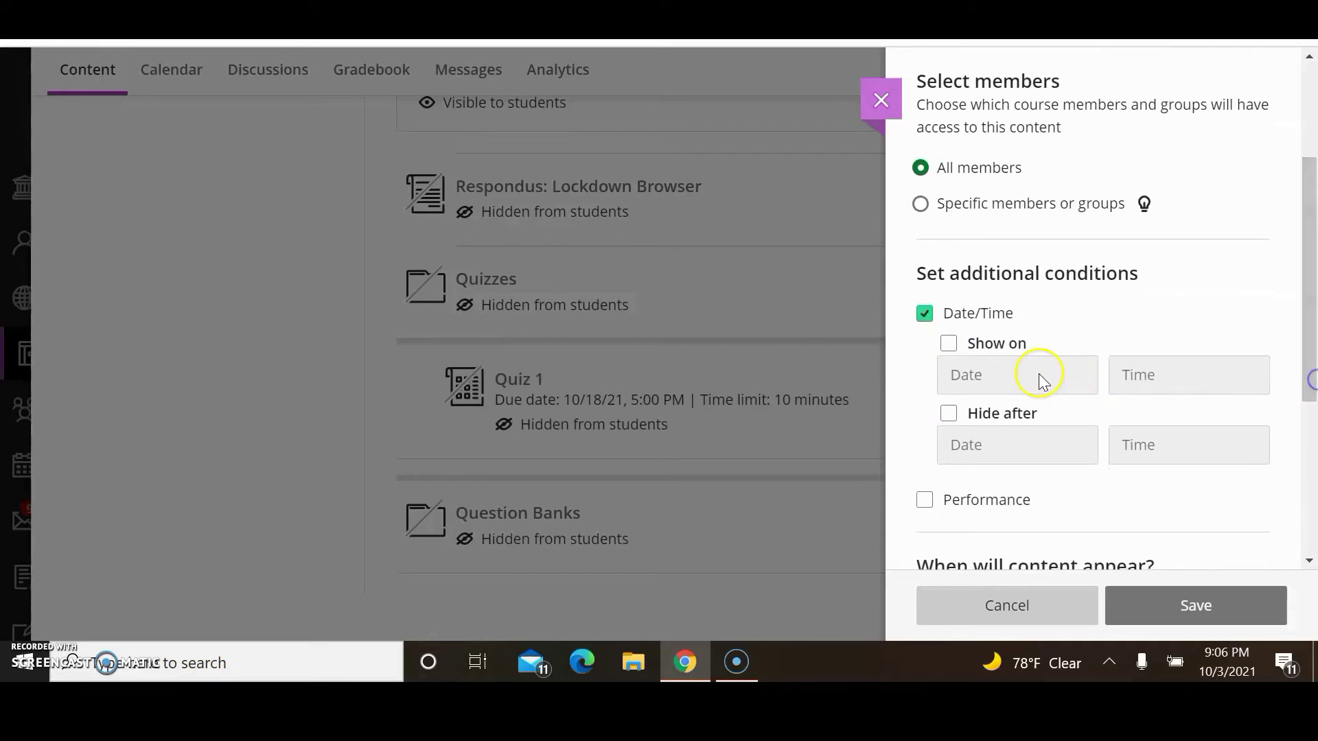
Enable the Show on condition for Quiz 1 and set its date to 10/18/21
left_click(1016, 420)
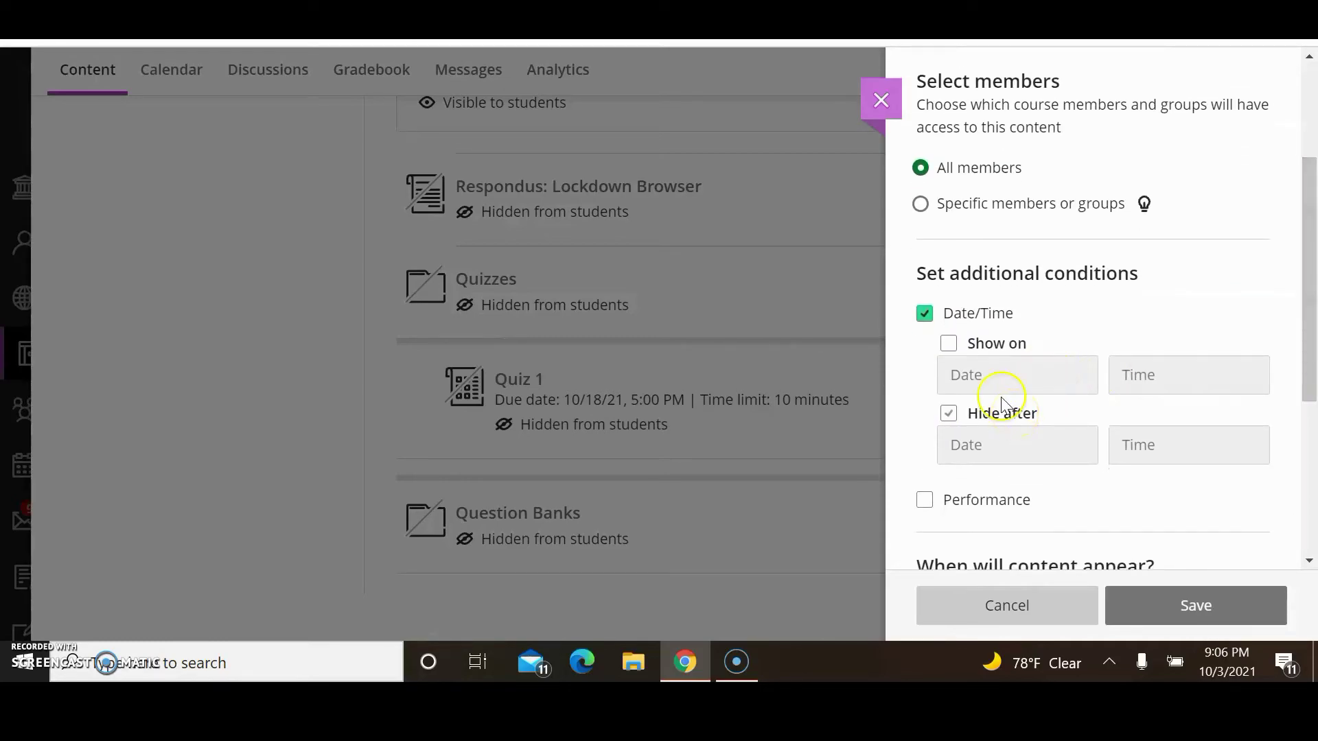
left_click(949, 347)
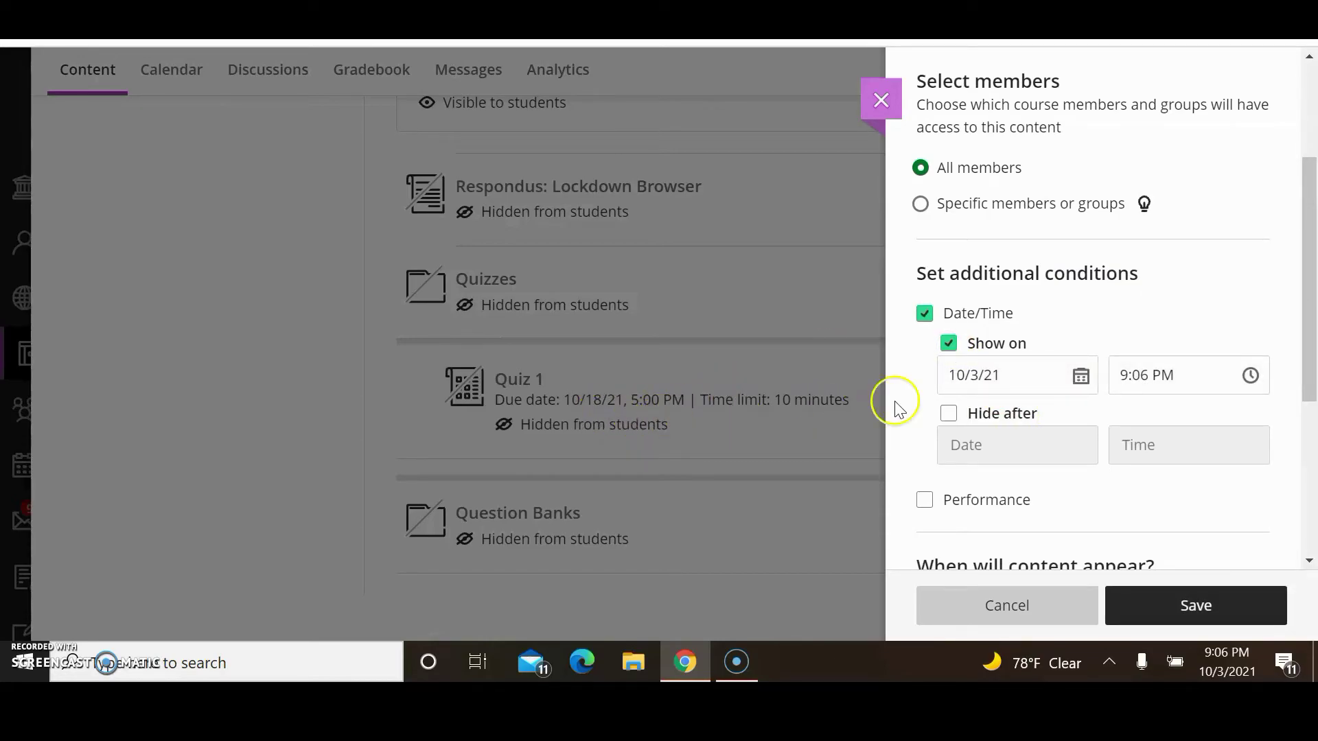
left_click(976, 372)
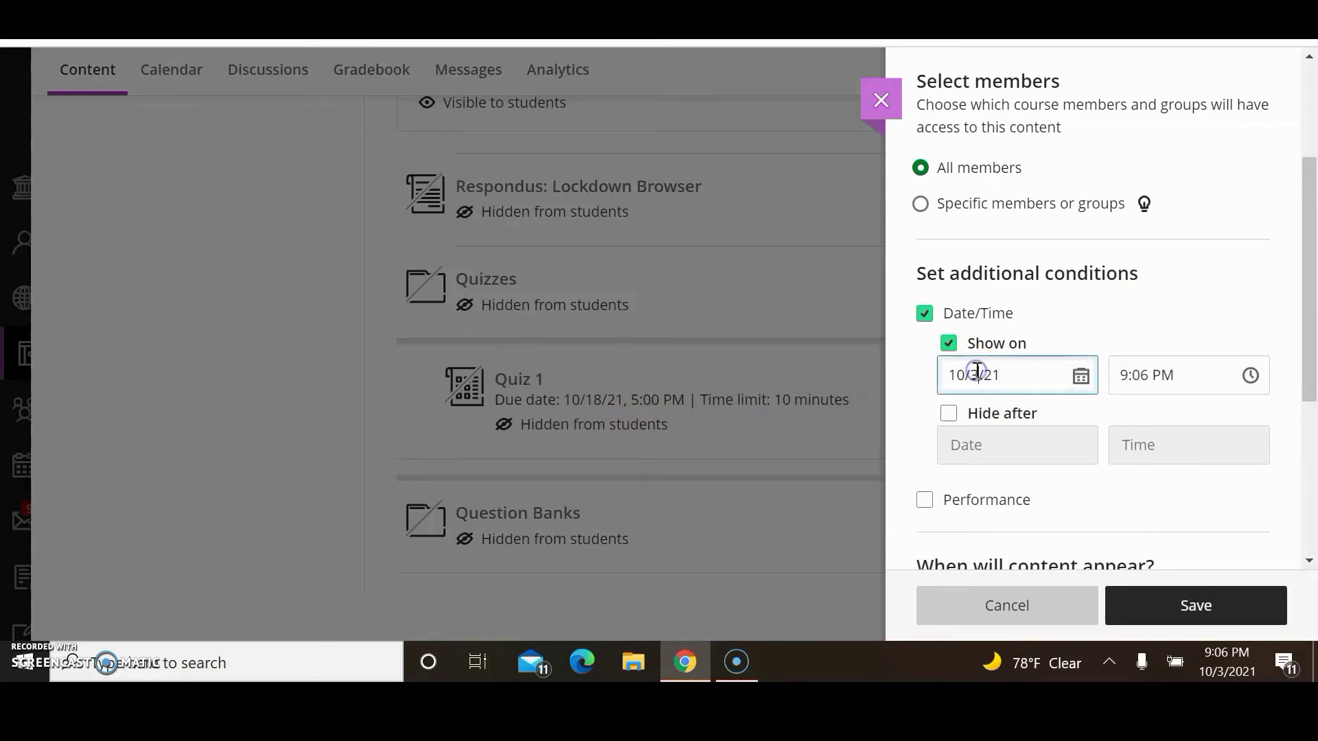
key("BackSpace")
type("18")
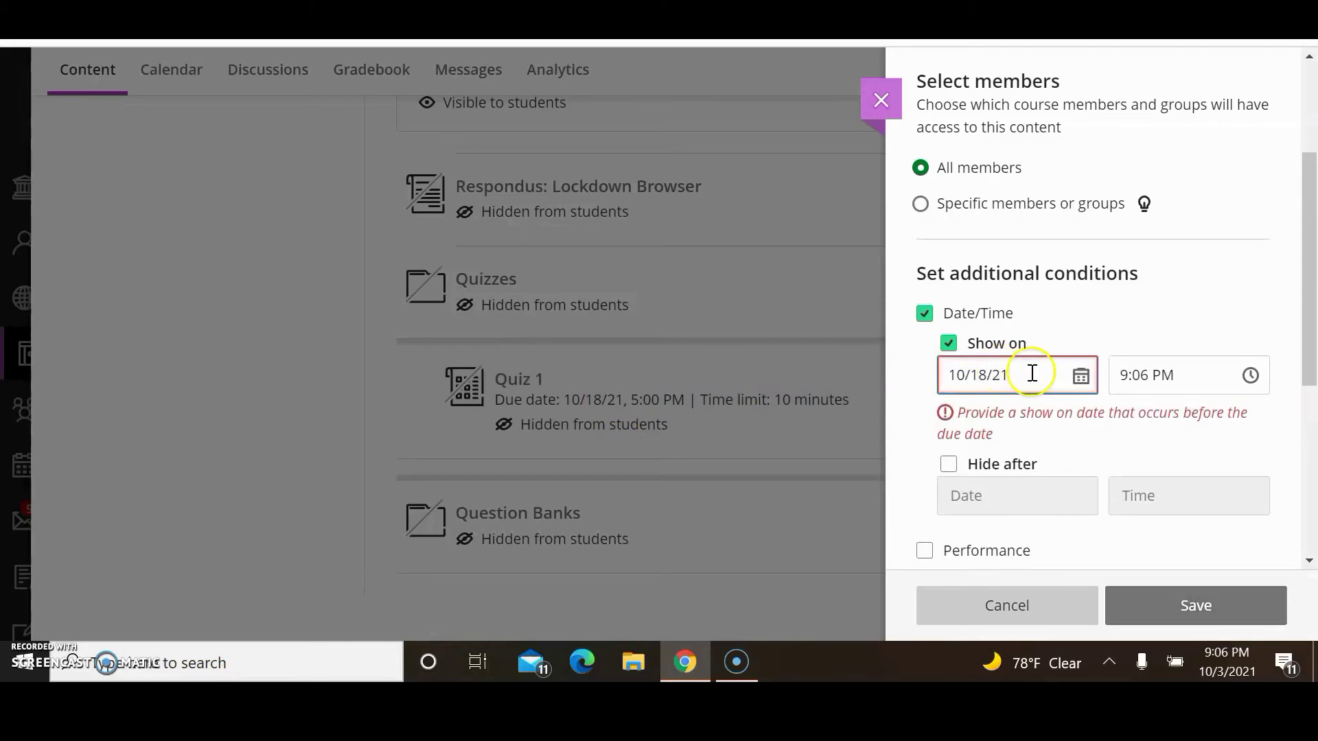
Set the Show on time to 11:00 AM
left_click(1129, 376)
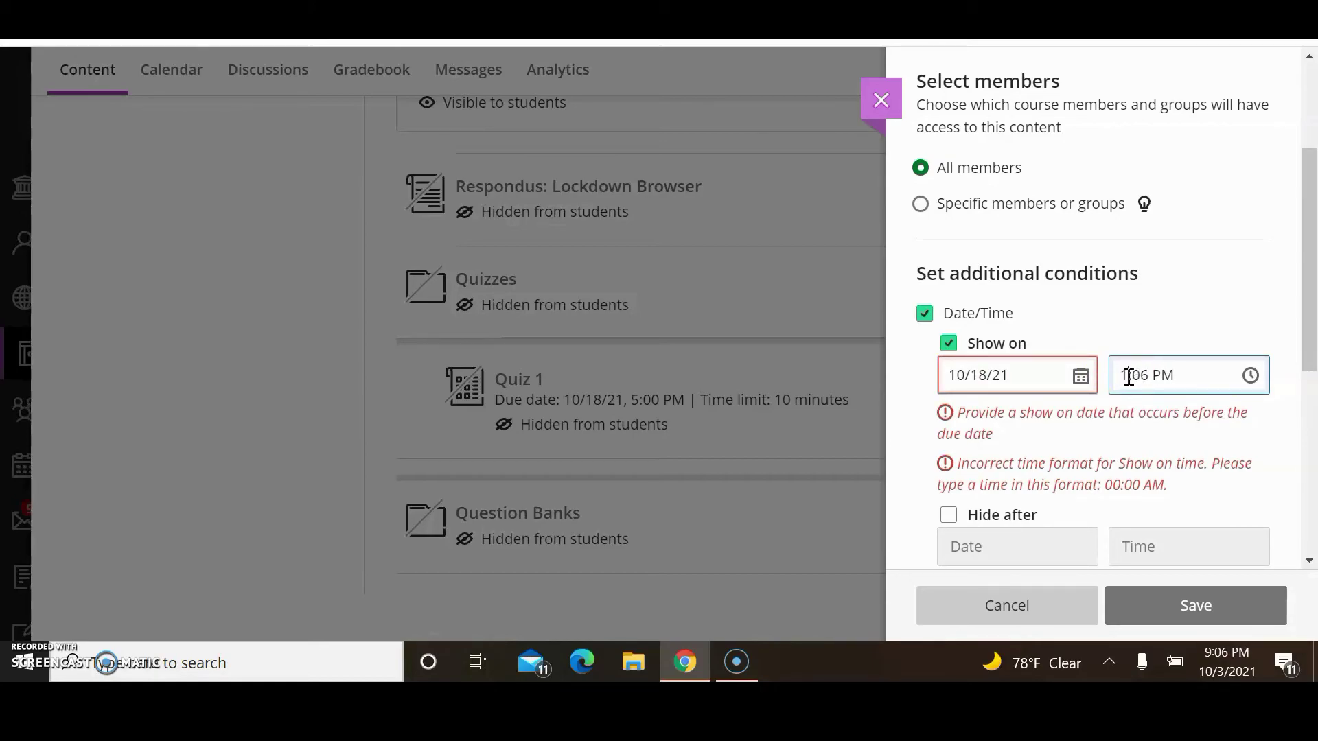
left_click(1250, 375)
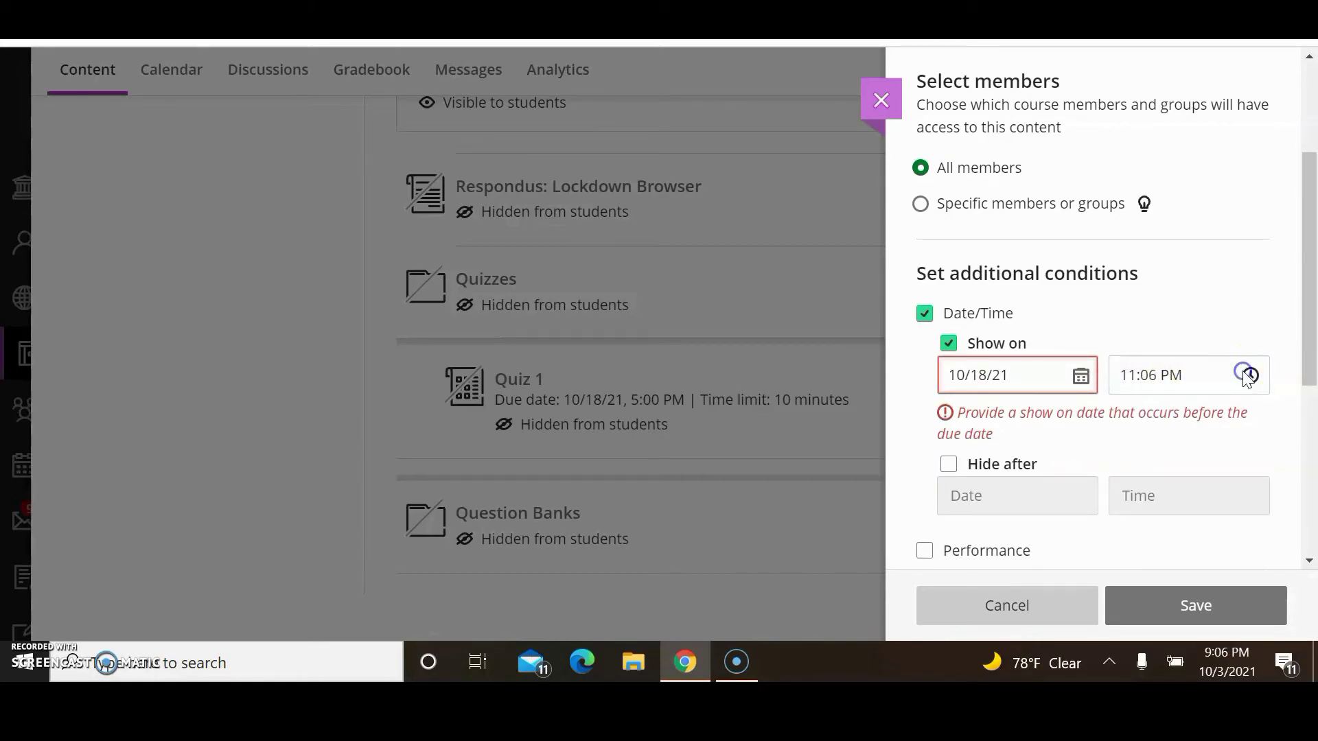
left_click(1206, 490)
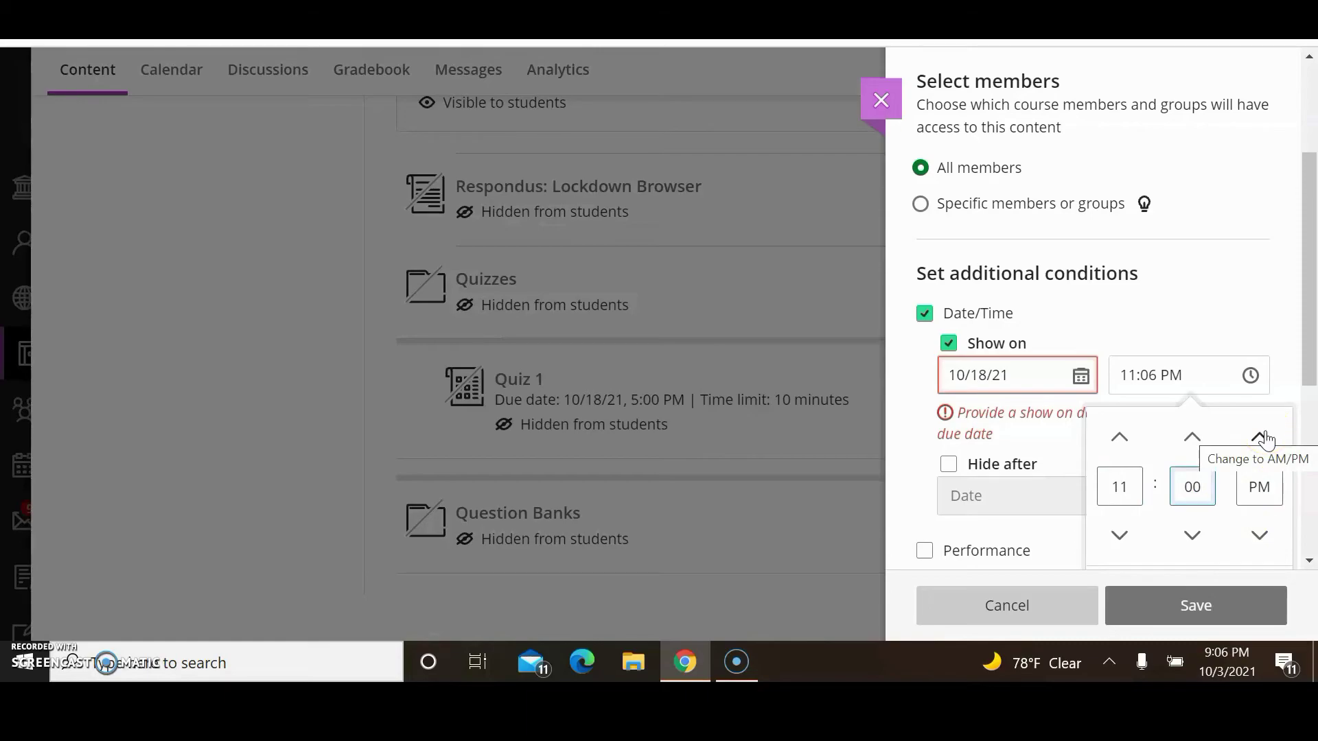
left_click(1259, 538)
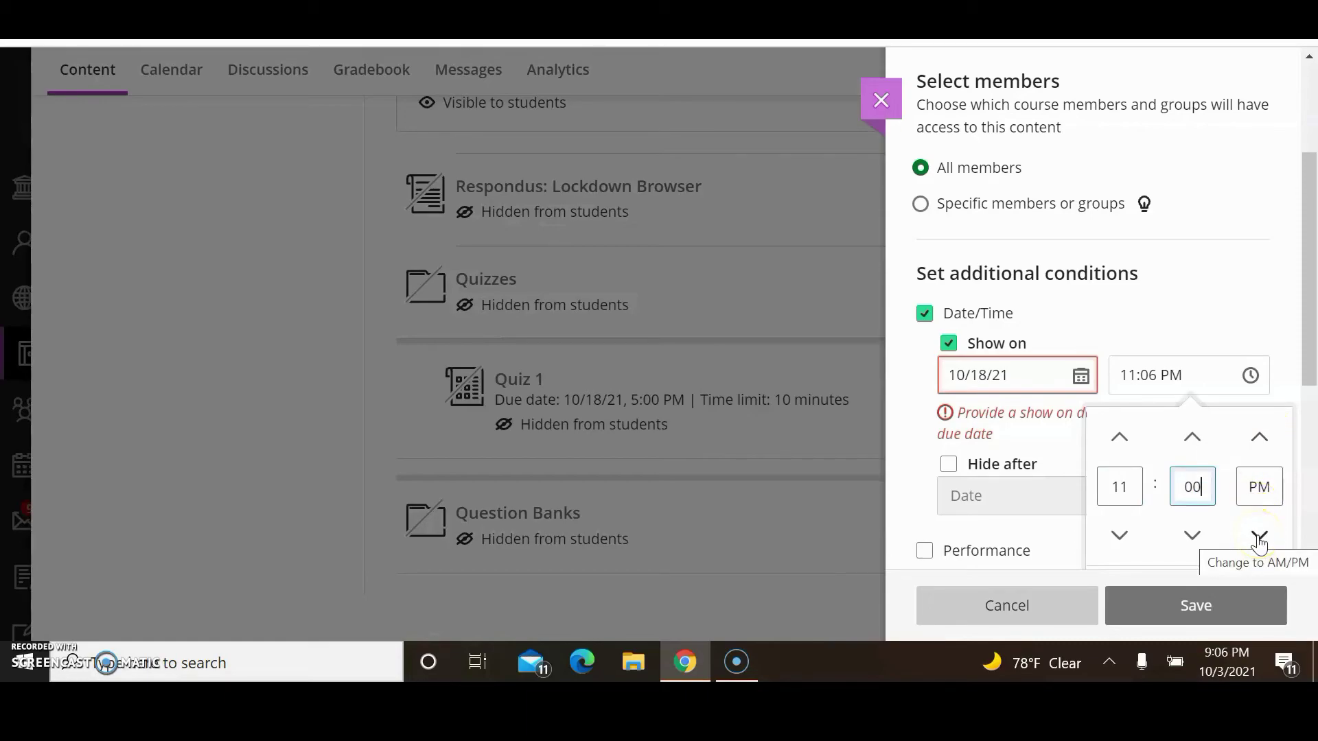
left_click(1267, 538)
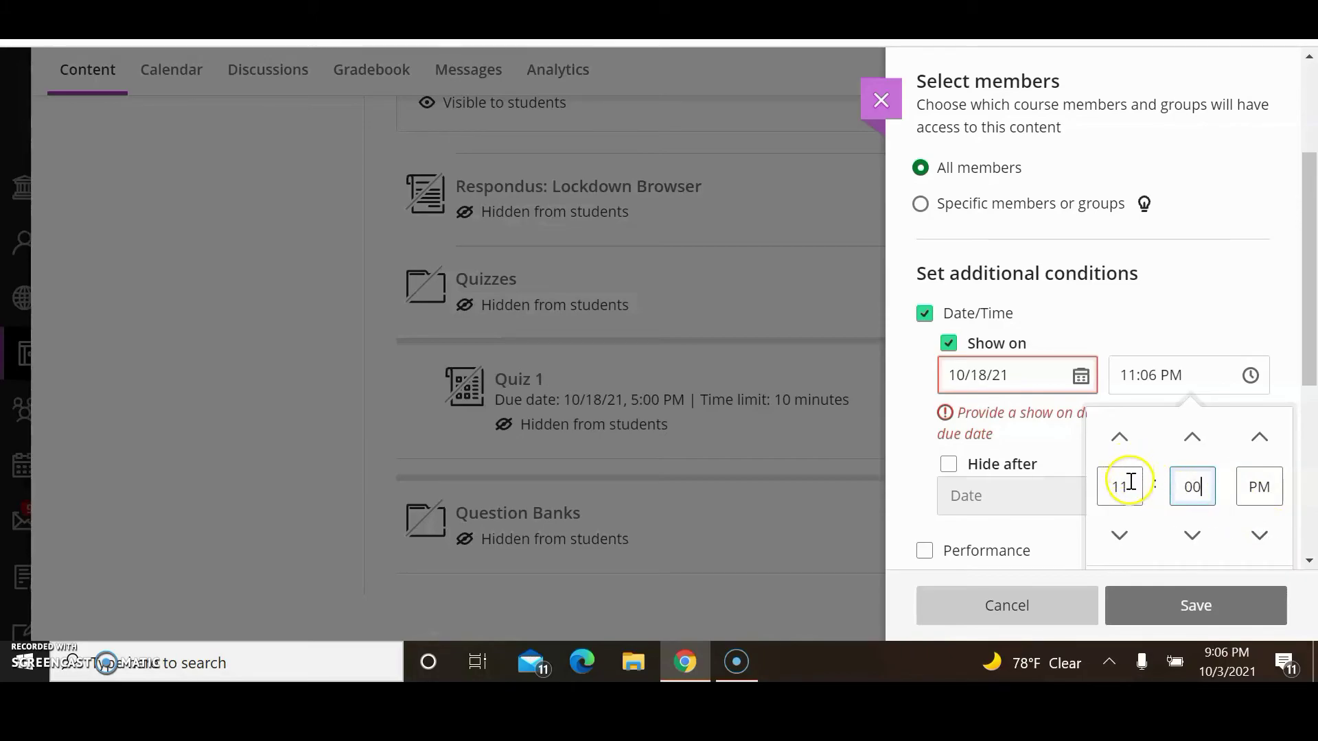
left_click(1172, 374)
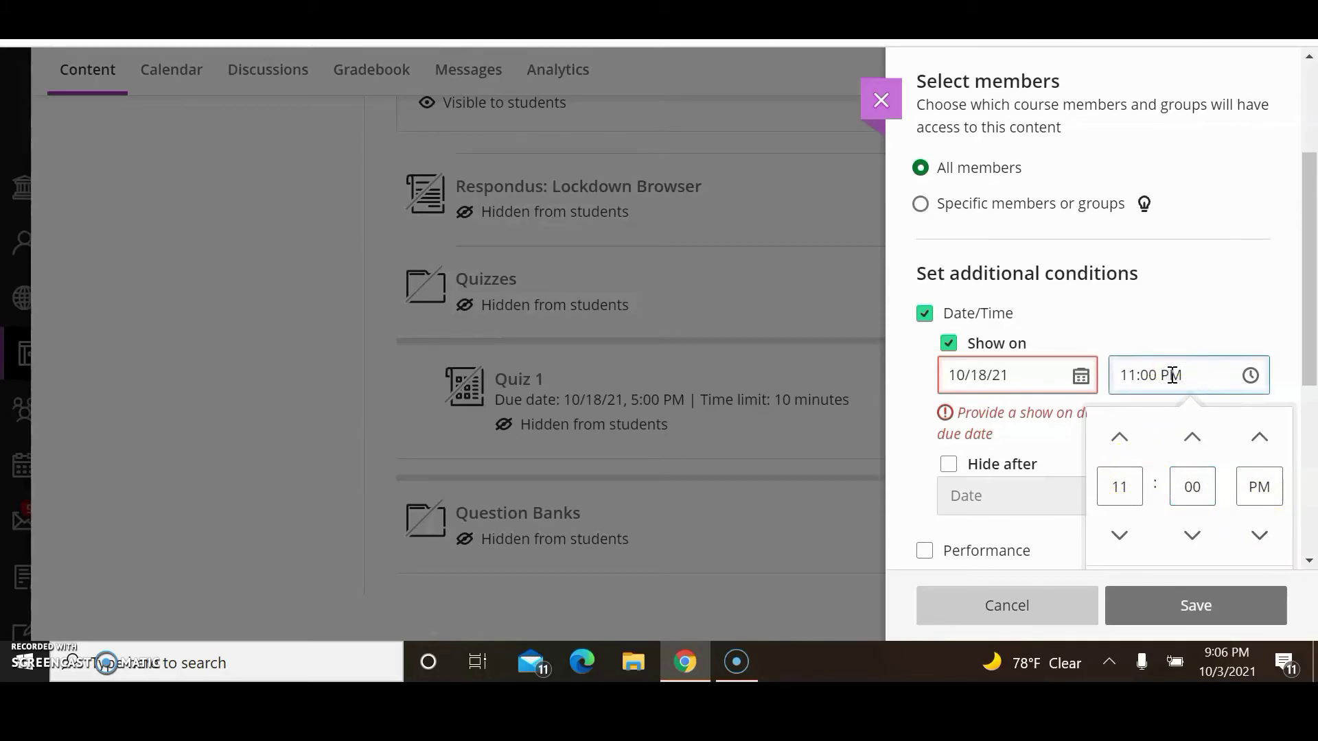
left_click(1260, 536)
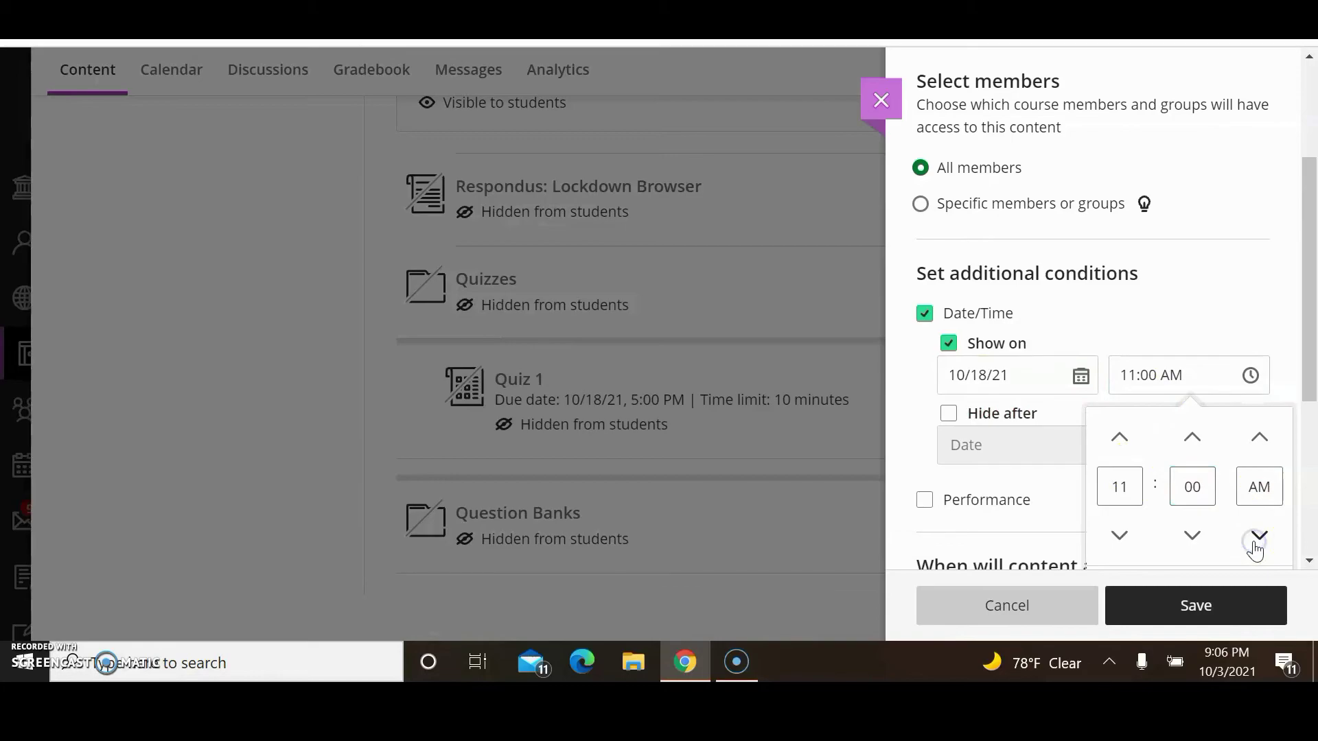
left_click(1217, 306)
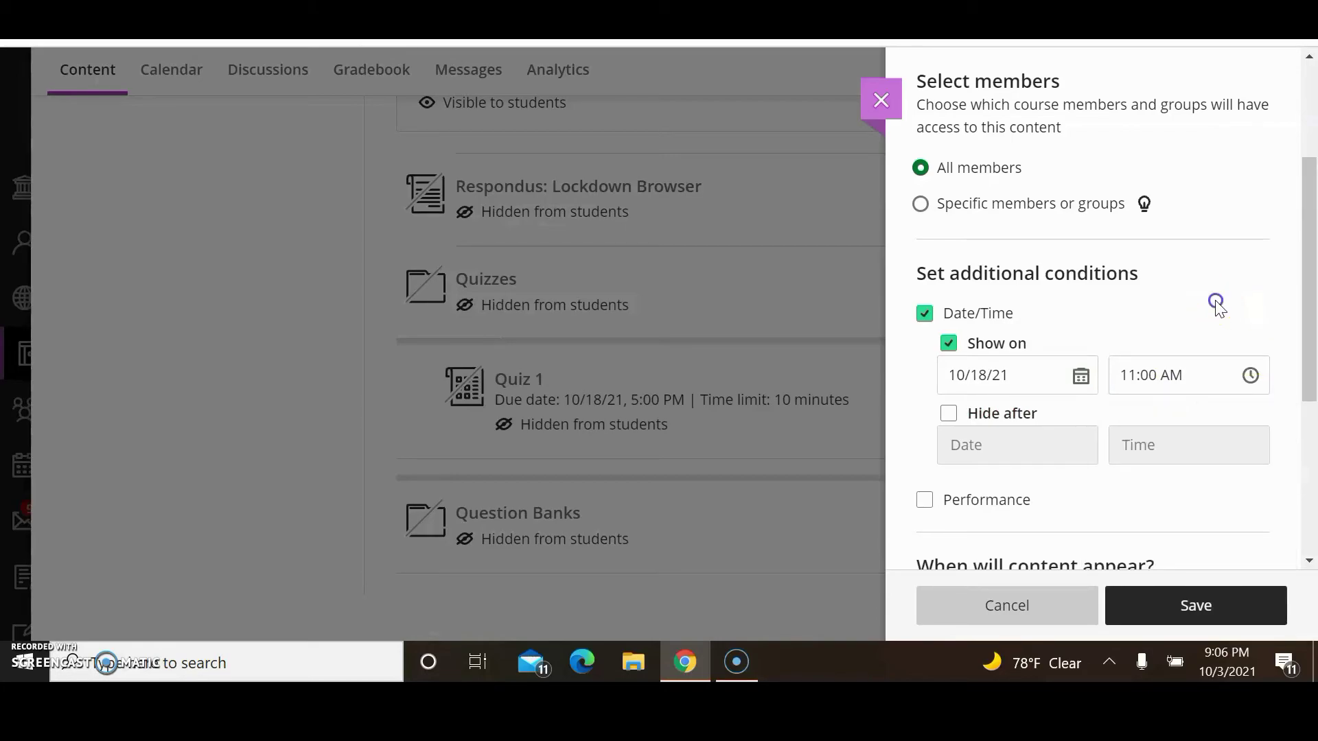
Enable the Hide after condition and set it to 10/18/21 at 5:02 PM
left_click(947, 414)
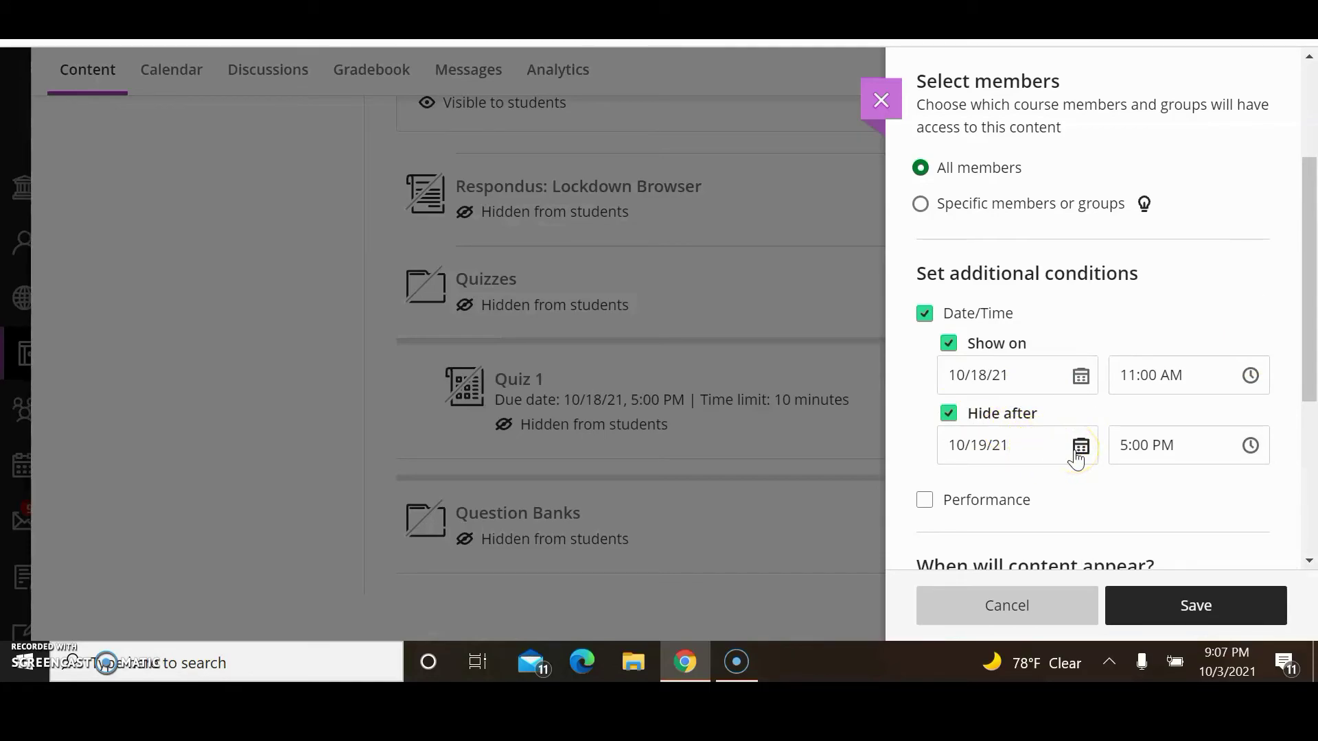
left_click(980, 446)
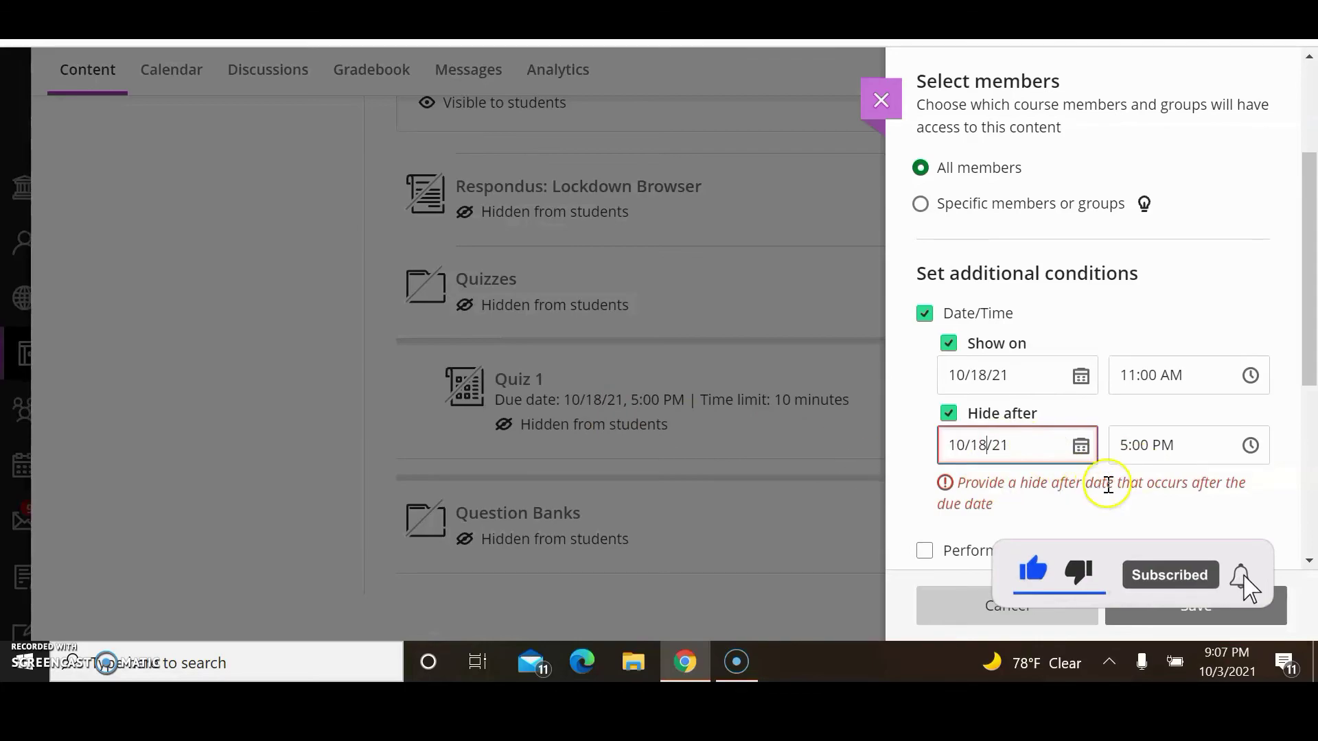
left_click(1141, 446)
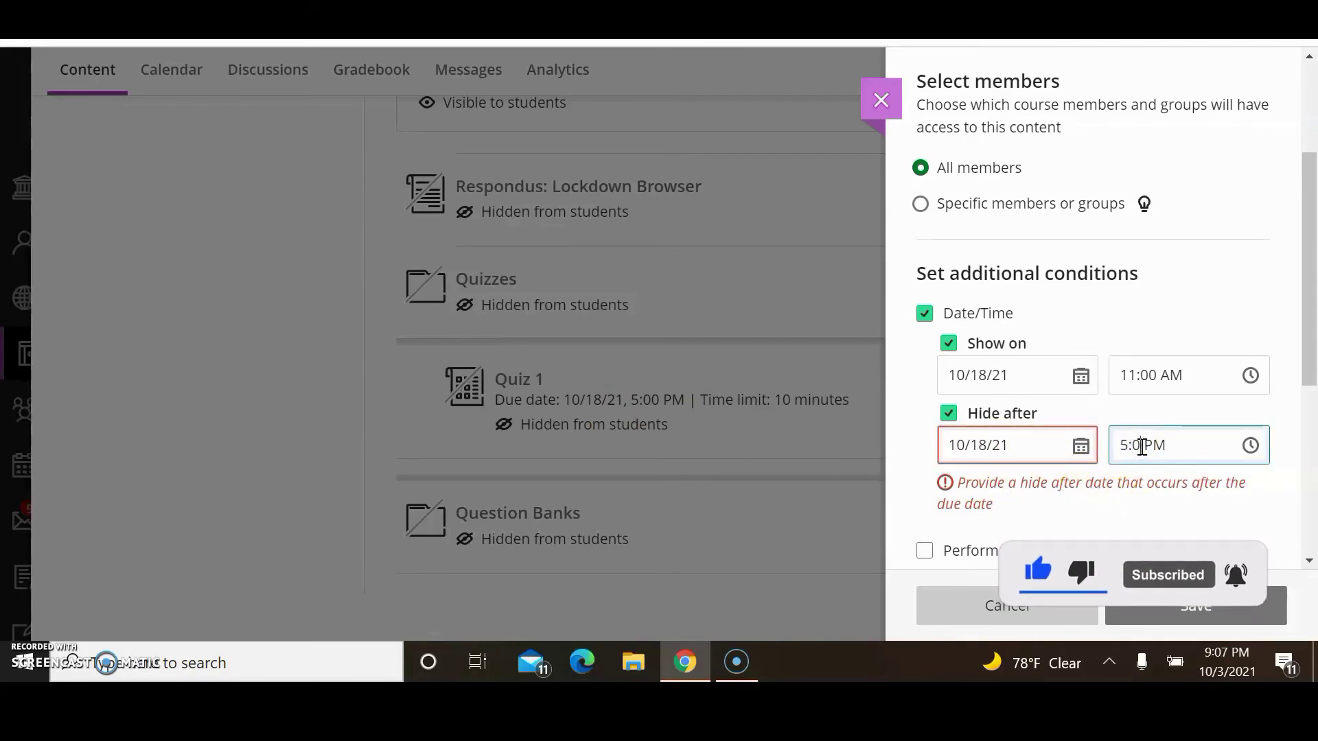
key("BackSpace")
type("2")
left_click(1118, 505)
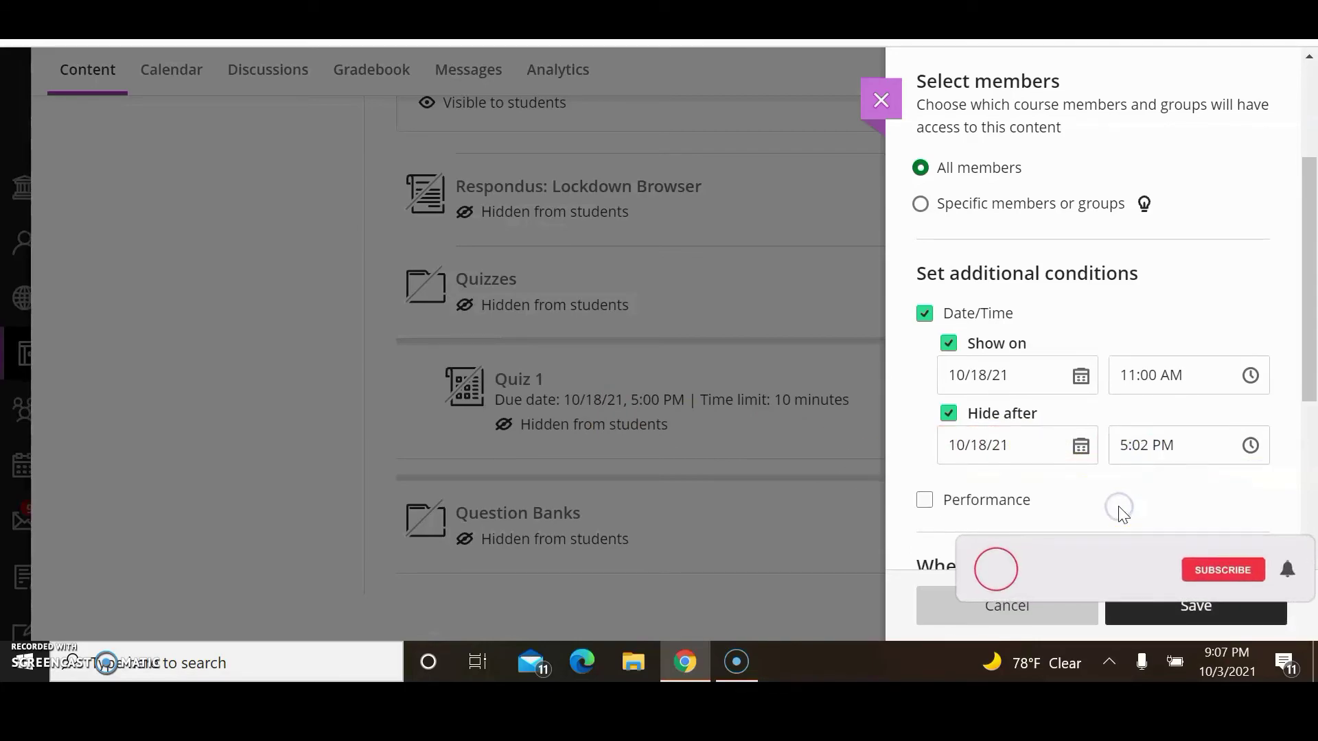
Keep the Show option for content appearing before the conditions are met, and save the release conditions
left_click_drag(1311, 319, 1313, 464)
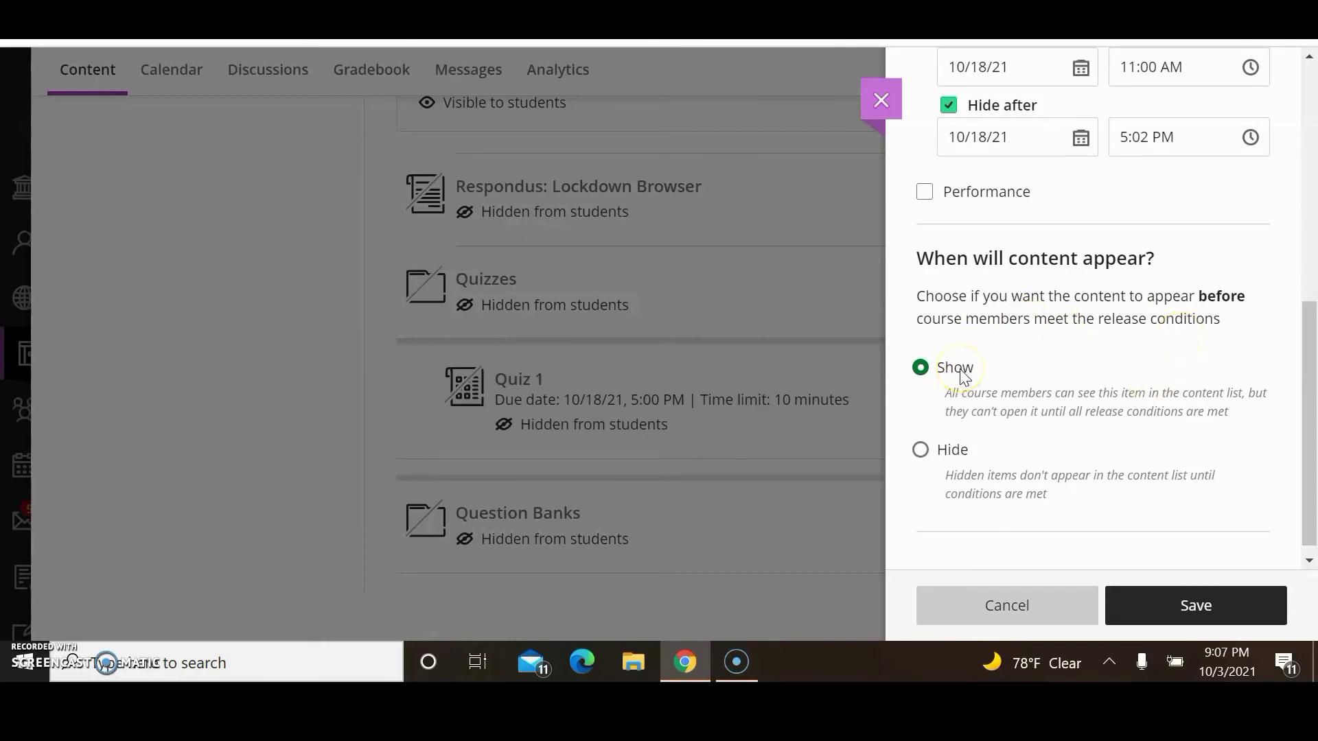
left_click_drag(1307, 394, 1309, 355)
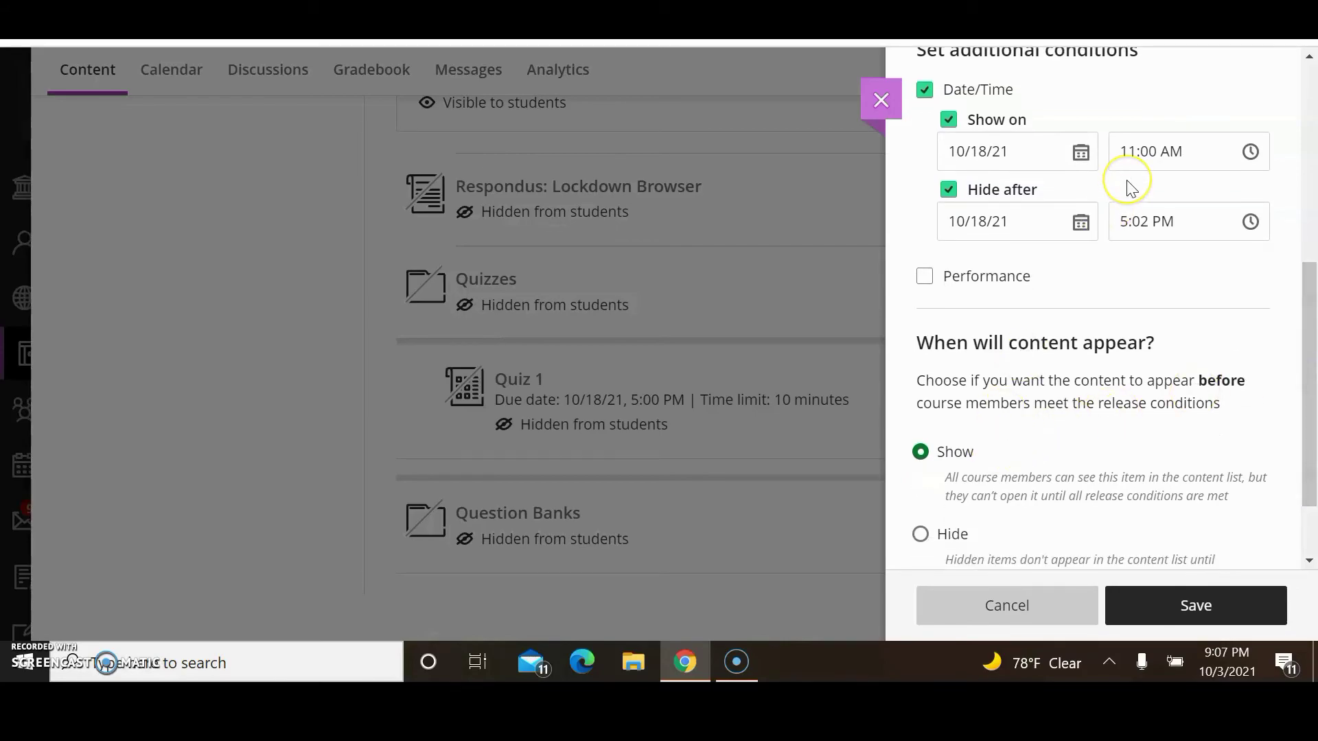
left_click_drag(1309, 443, 1313, 467)
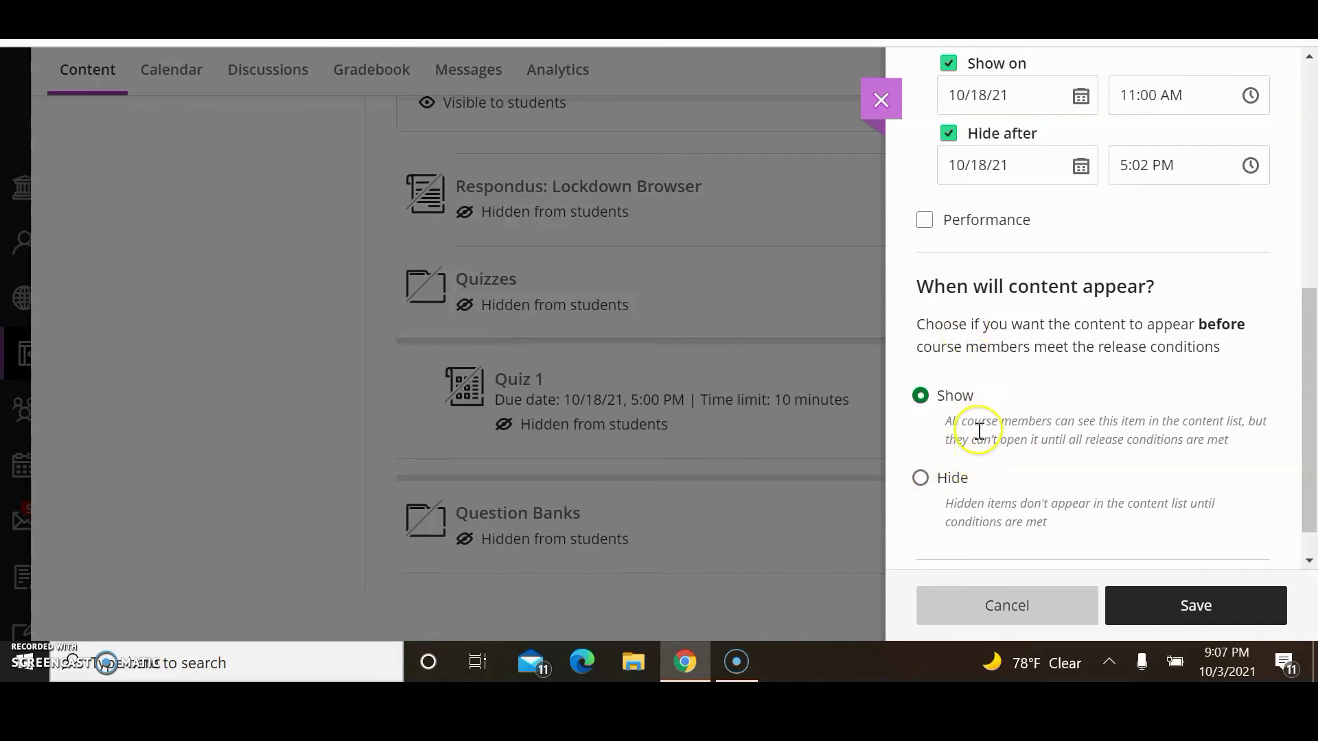
left_click(1128, 606)
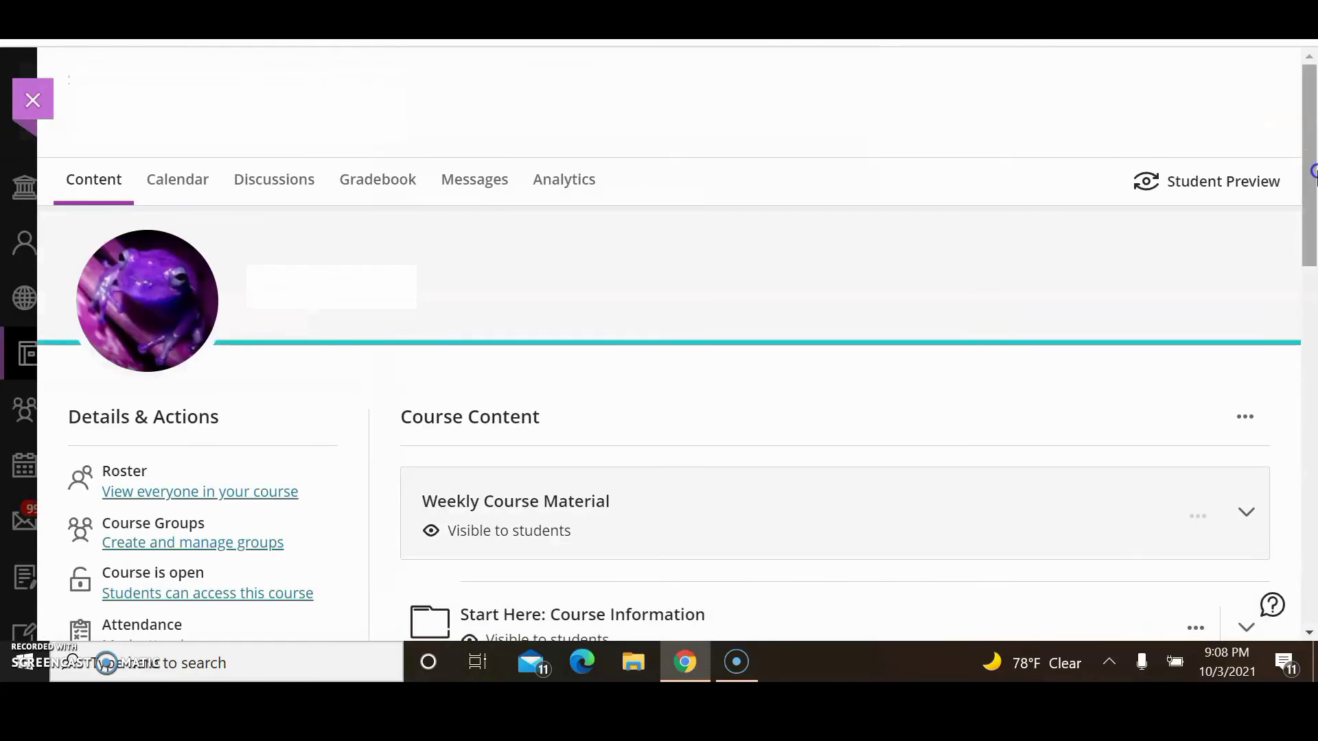
Open Quiz 1 from the Quizzes folder and rename it "Quiz 1 Due 5:00pm 10-18-21"
left_click_drag(1306, 167, 1307, 591)
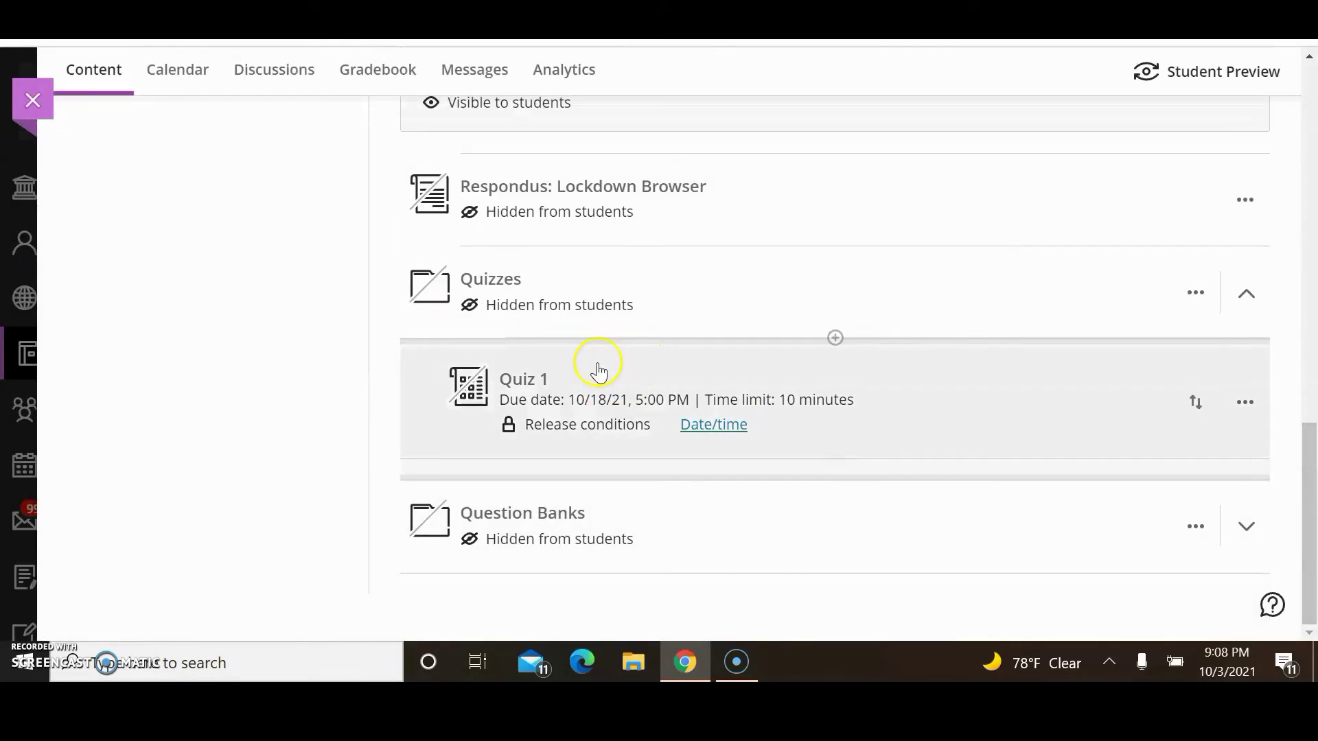
left_click(546, 377)
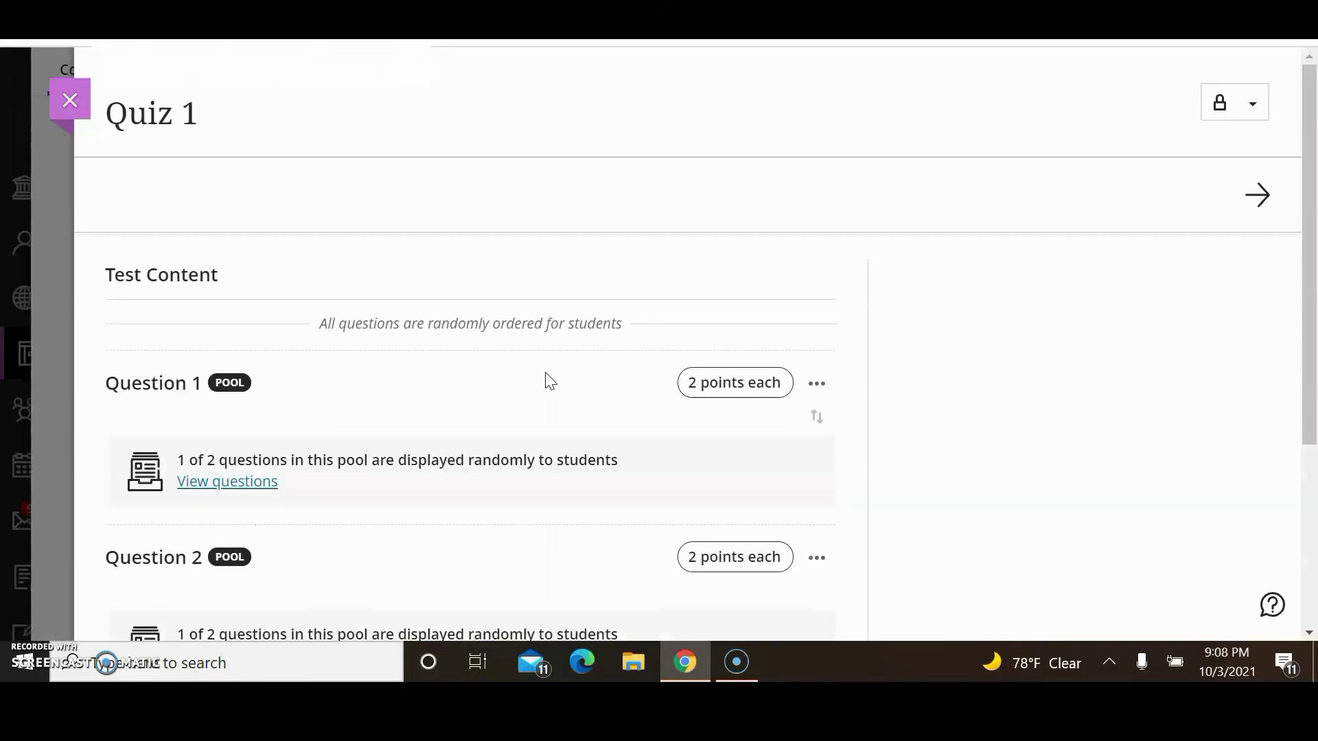
left_click(207, 112)
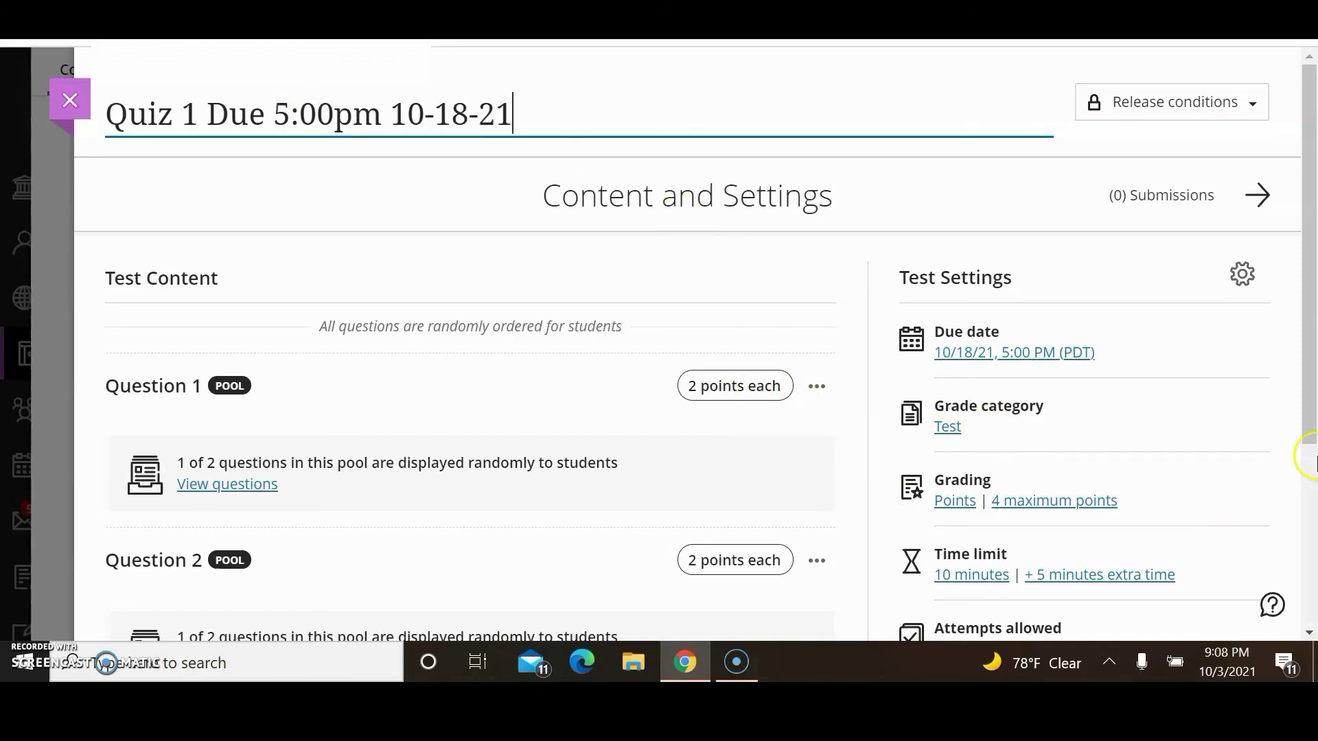
left_click(1313, 402)
left_click_drag(1313, 402, 1312, 370)
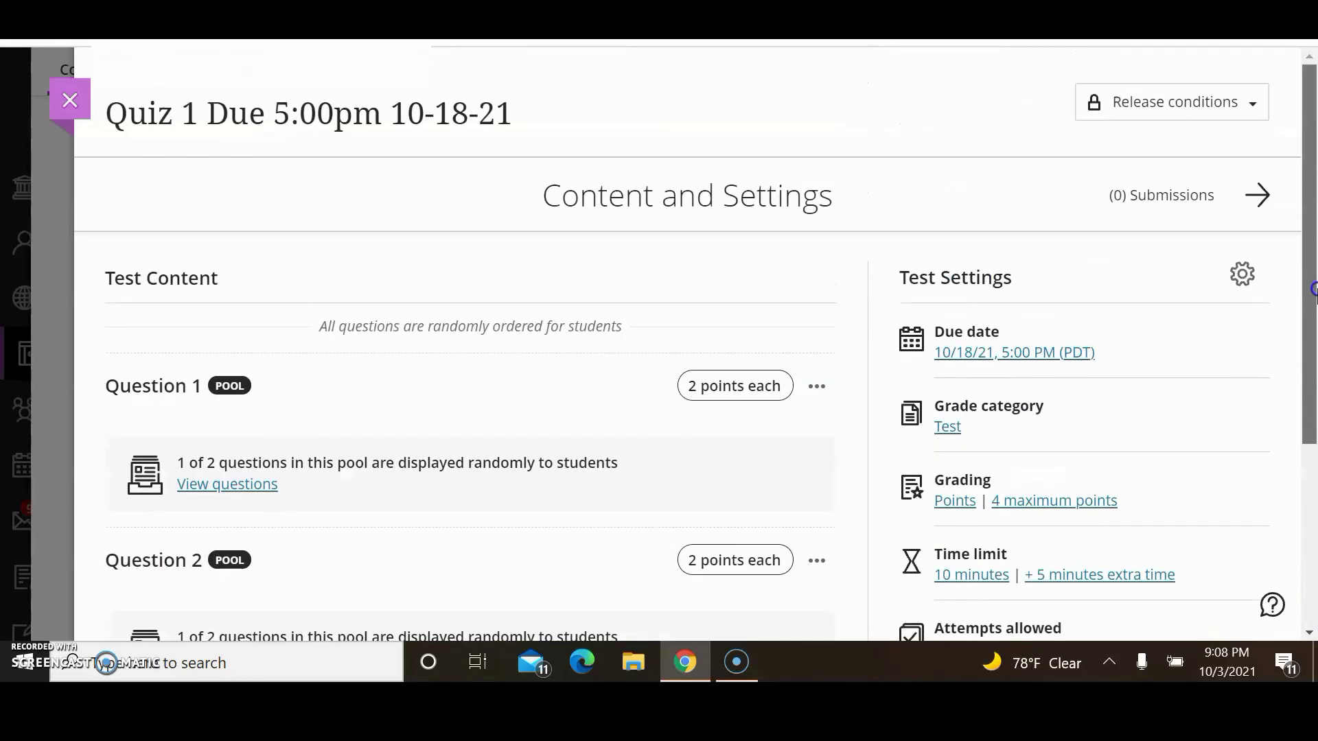
Recheck the quiz's due date in the test settings, save them, and close the quiz
left_click(944, 354)
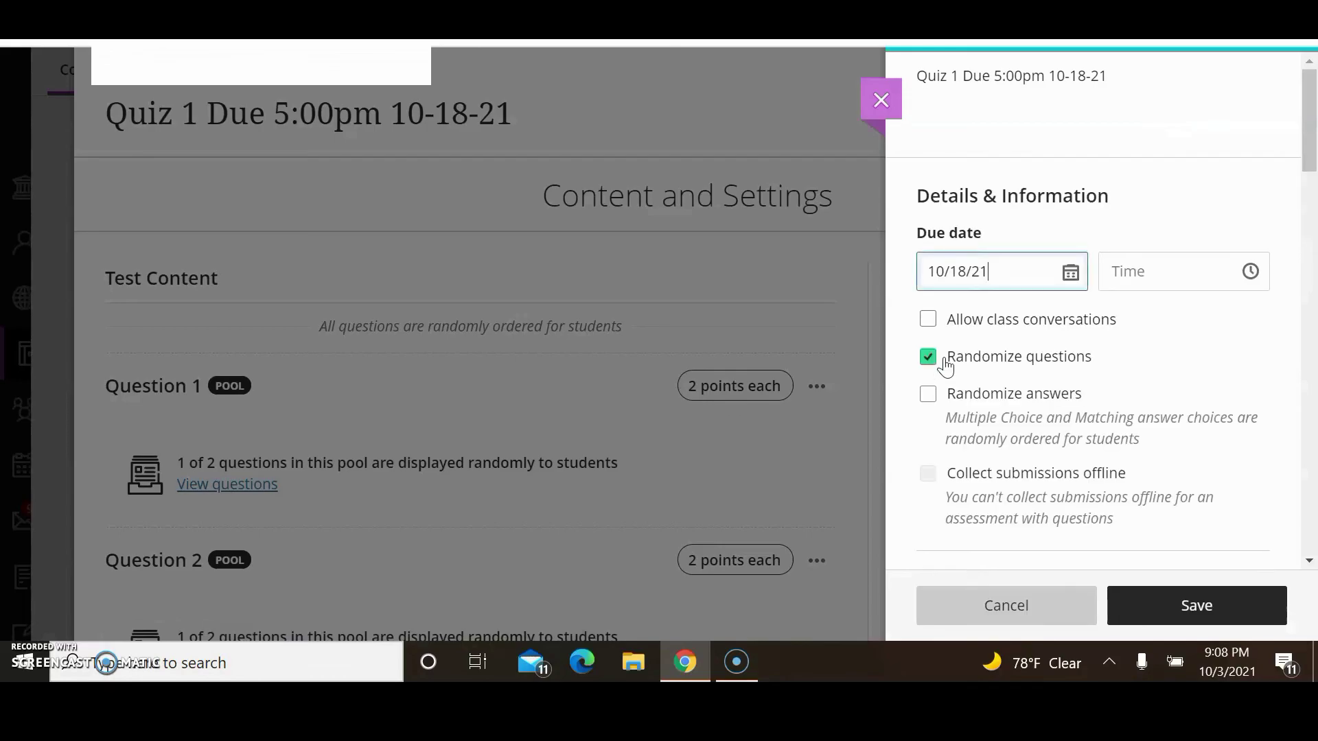
left_click(1132, 615)
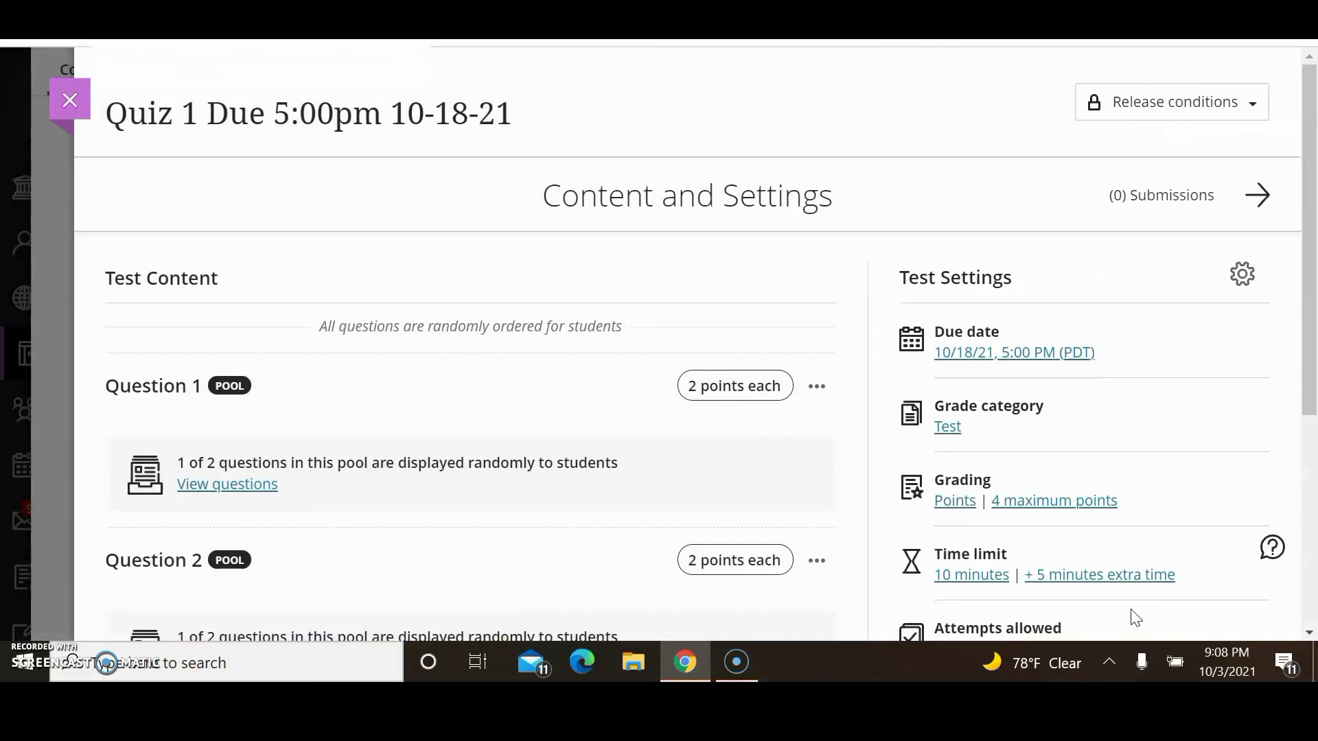
left_click(70, 102)
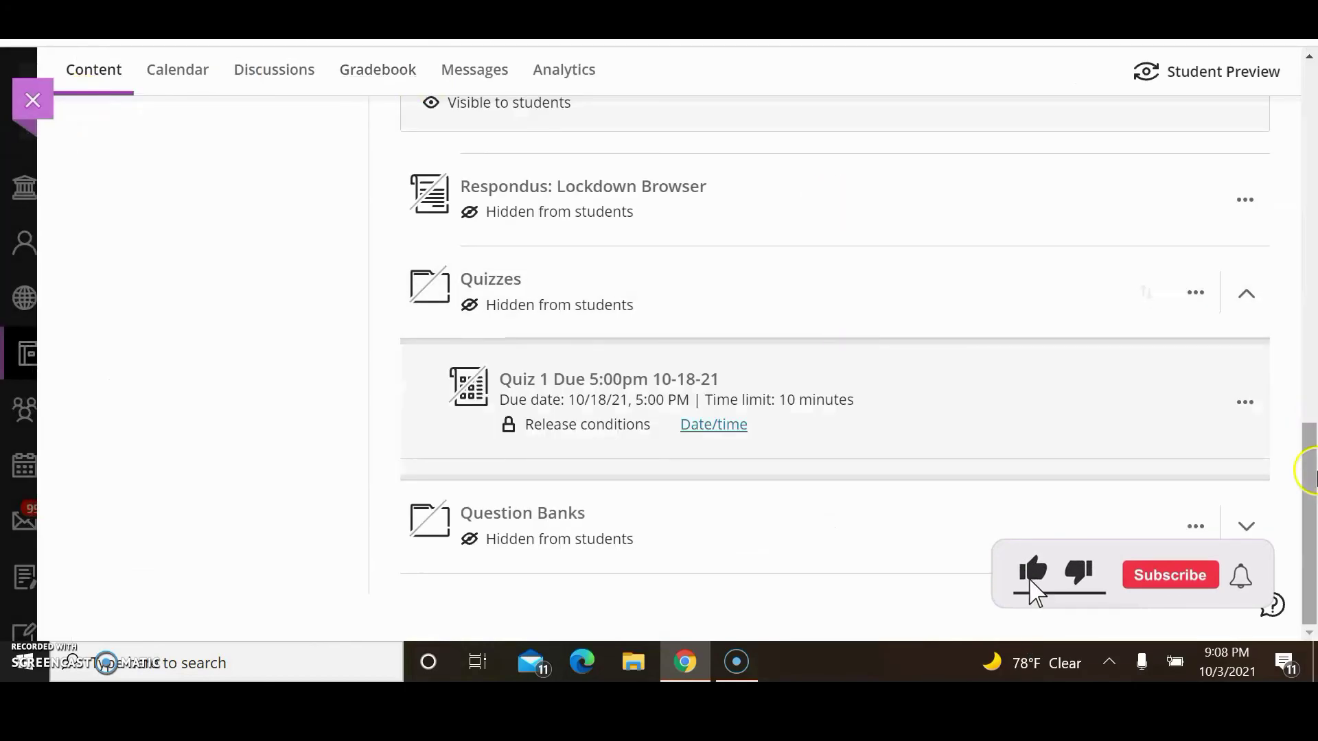
Collapse the Quizzes folder and return to the start of the course content page
mouse_move(1158, 393)
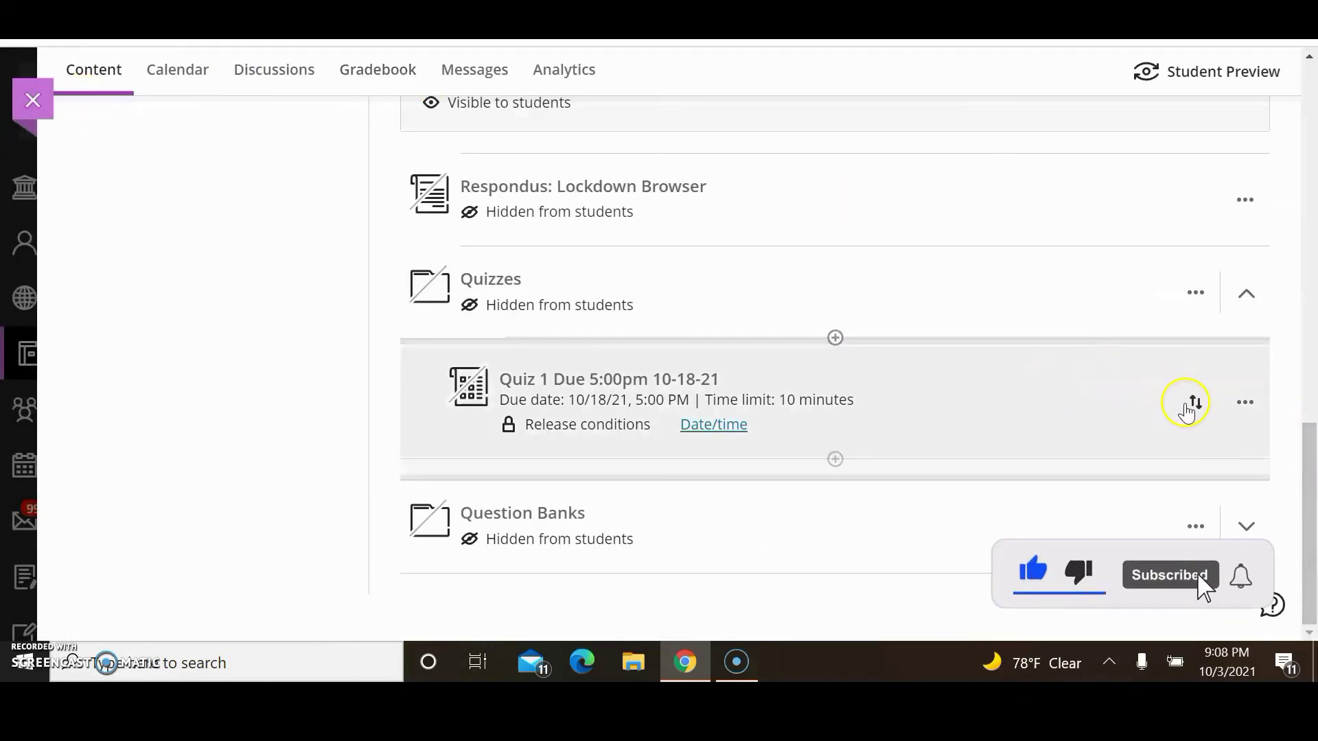
left_click(1246, 294)
left_click_drag(1313, 487, 1297, 114)
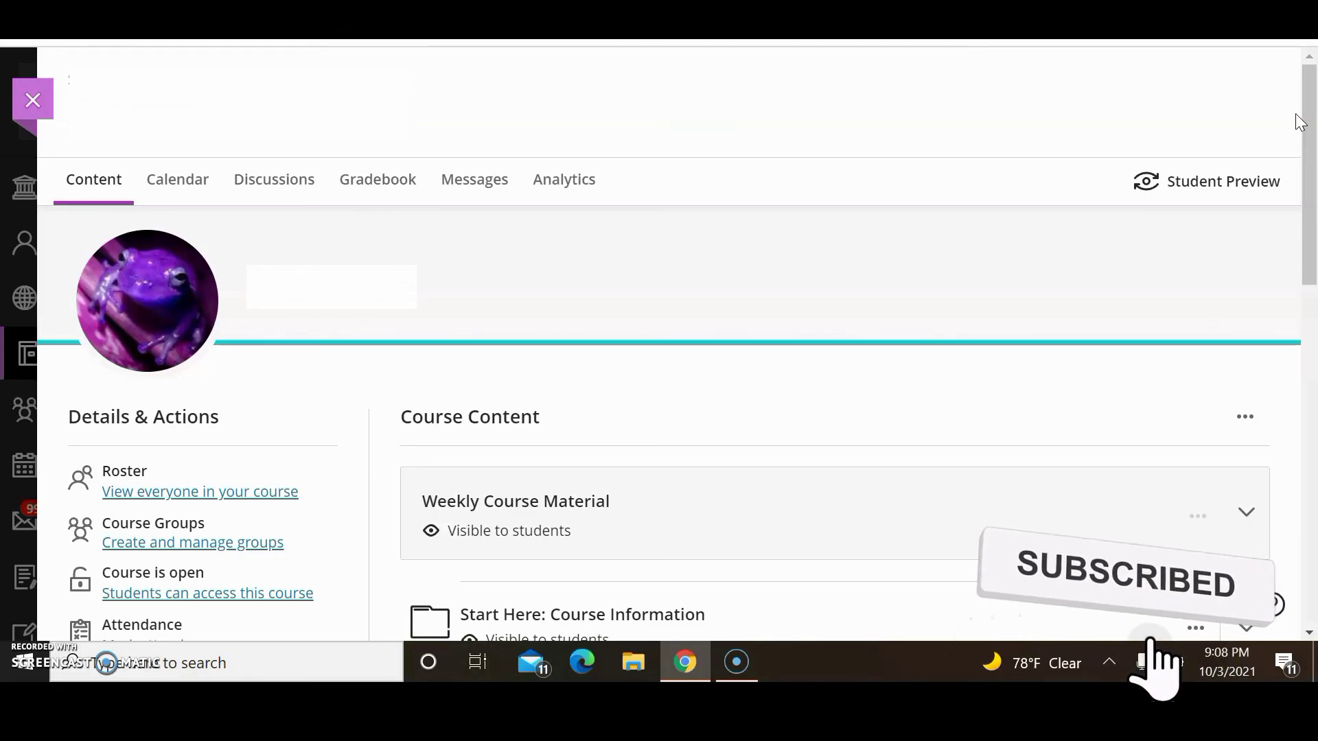
left_click(1265, 107)
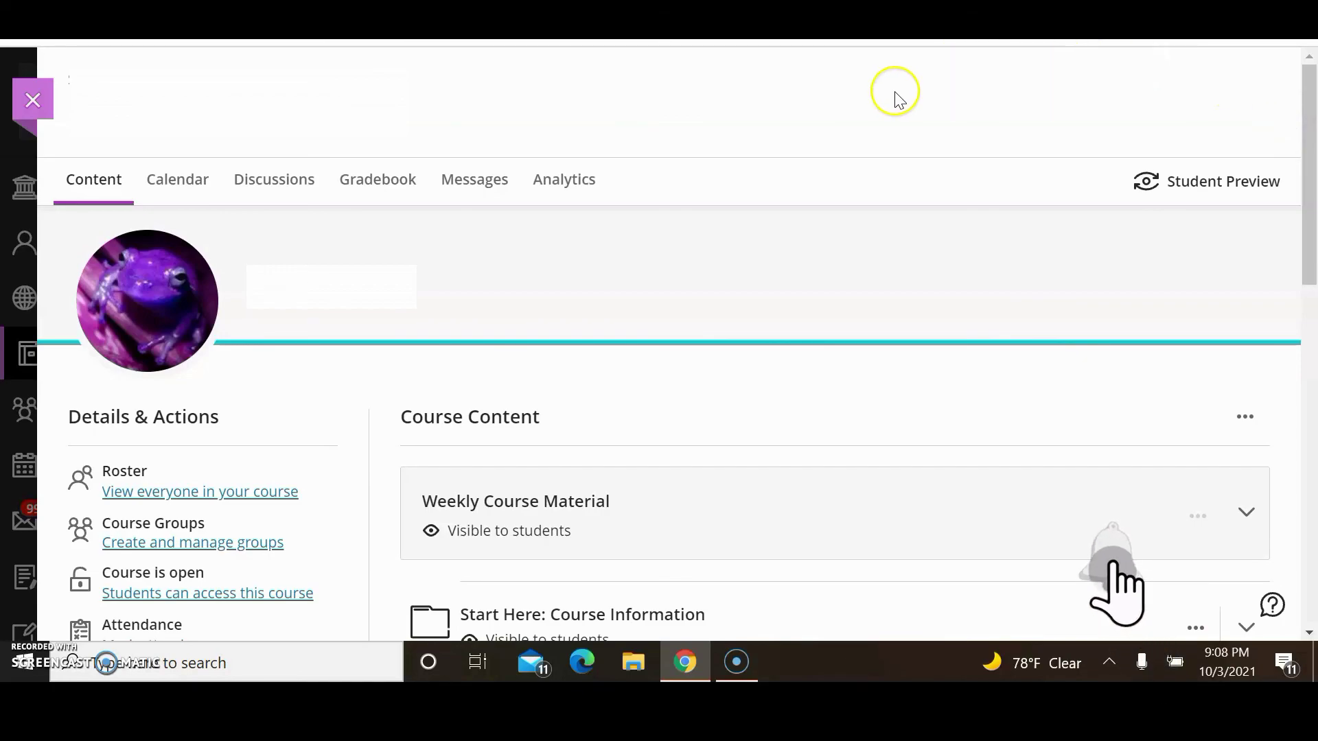